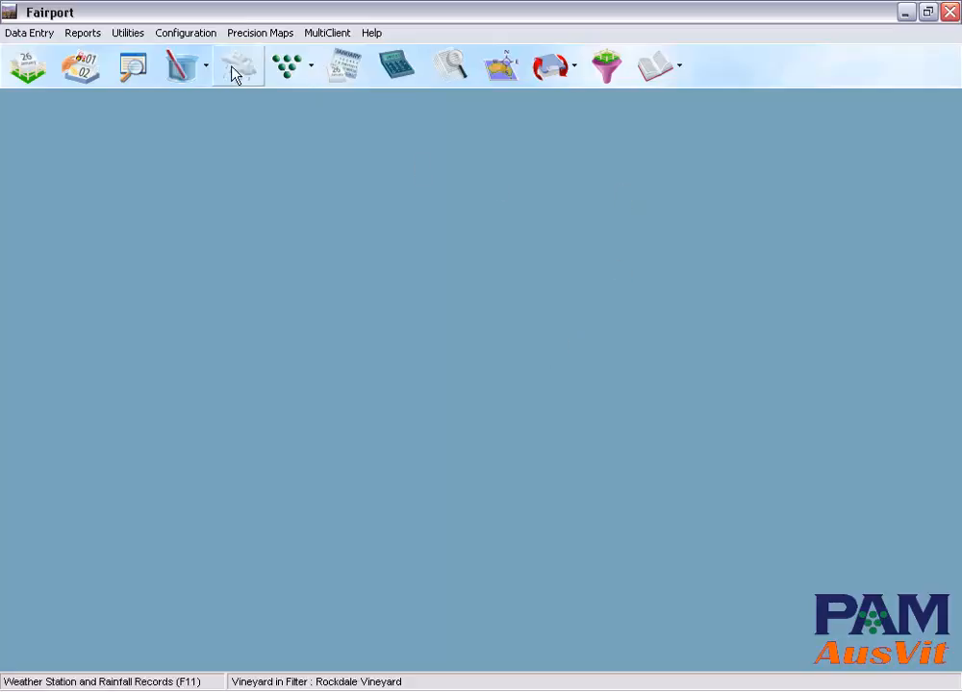
Step: Review the program customisation settings for production unit names and enabled features, leaving them unsaved
click(187, 33)
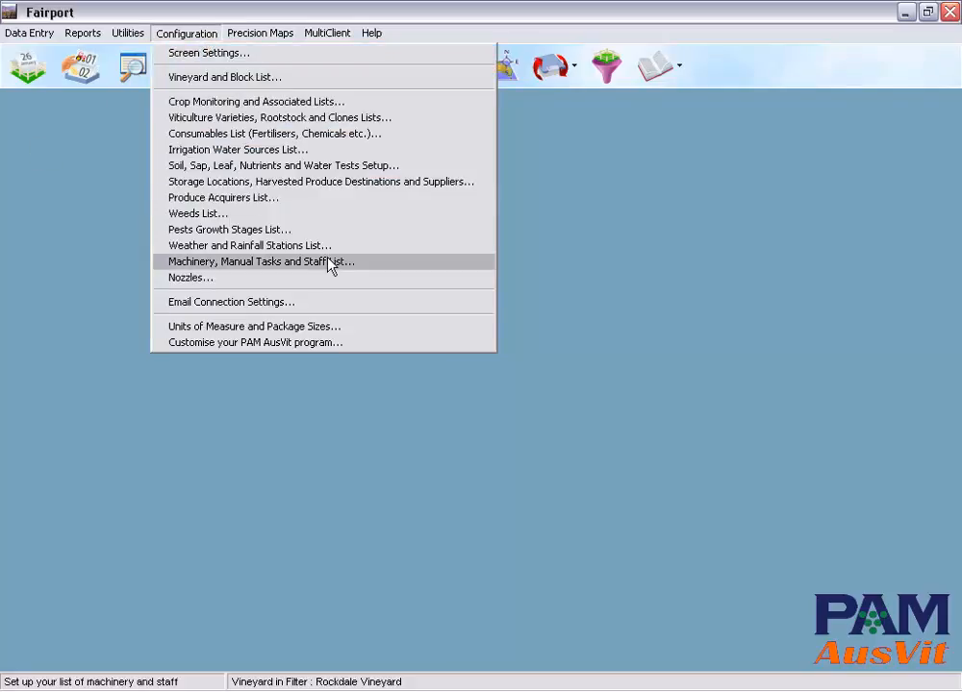
click(320, 344)
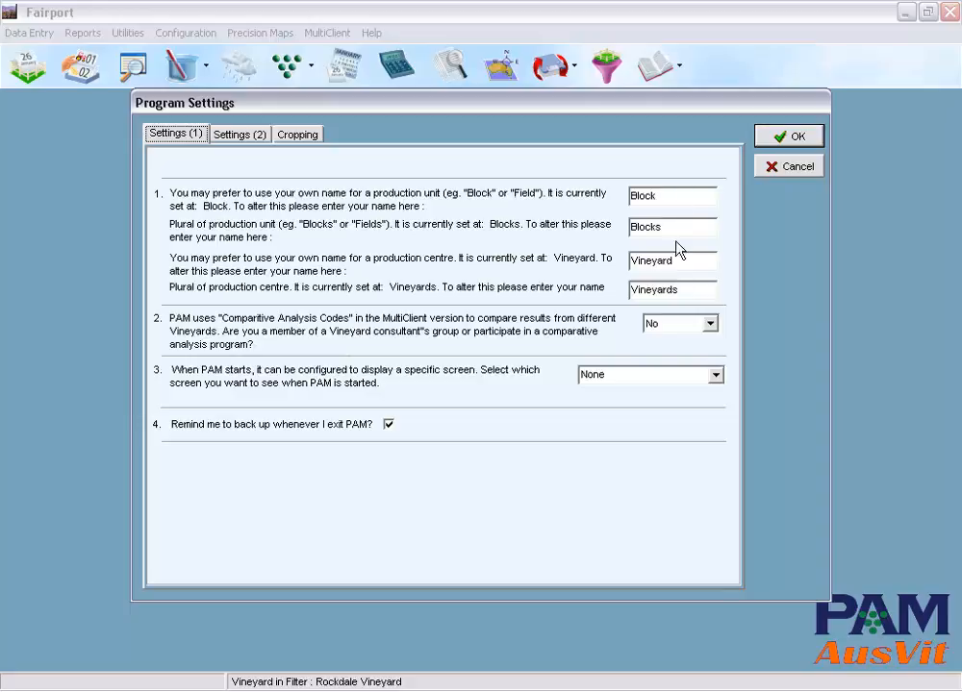
click(240, 135)
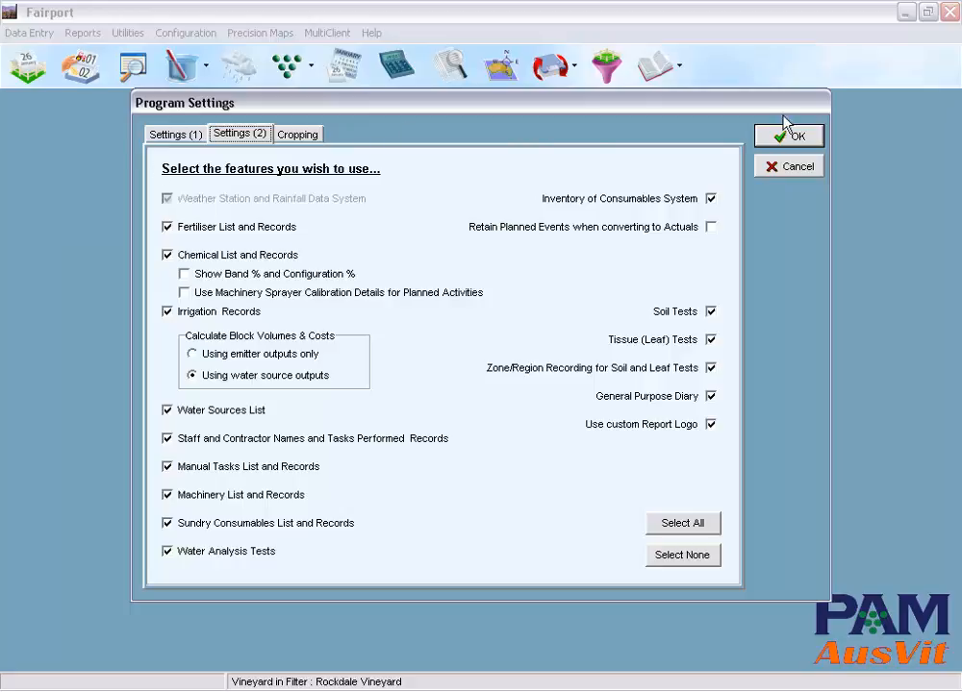
click(813, 168)
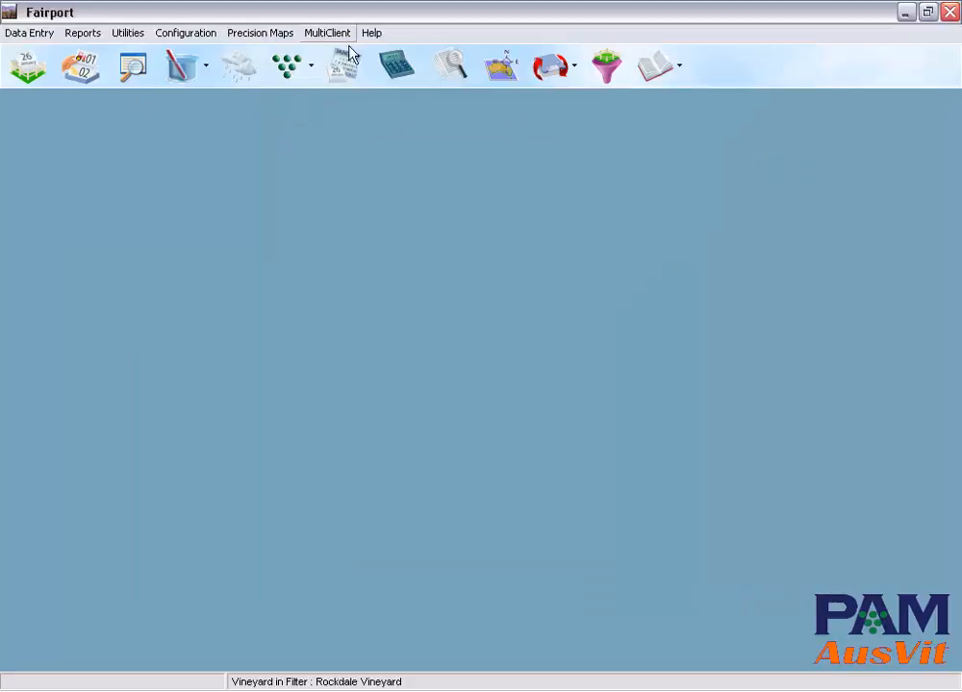
Step: Open the vineyard and block list and view the area information and general details of block A1 PEV
click(206, 34)
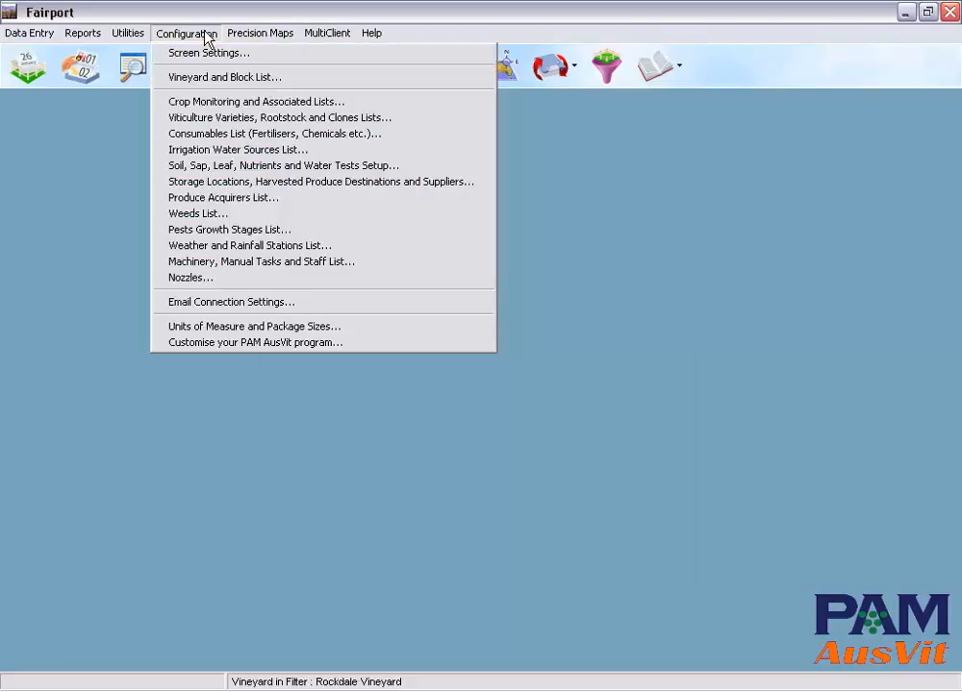
click(245, 79)
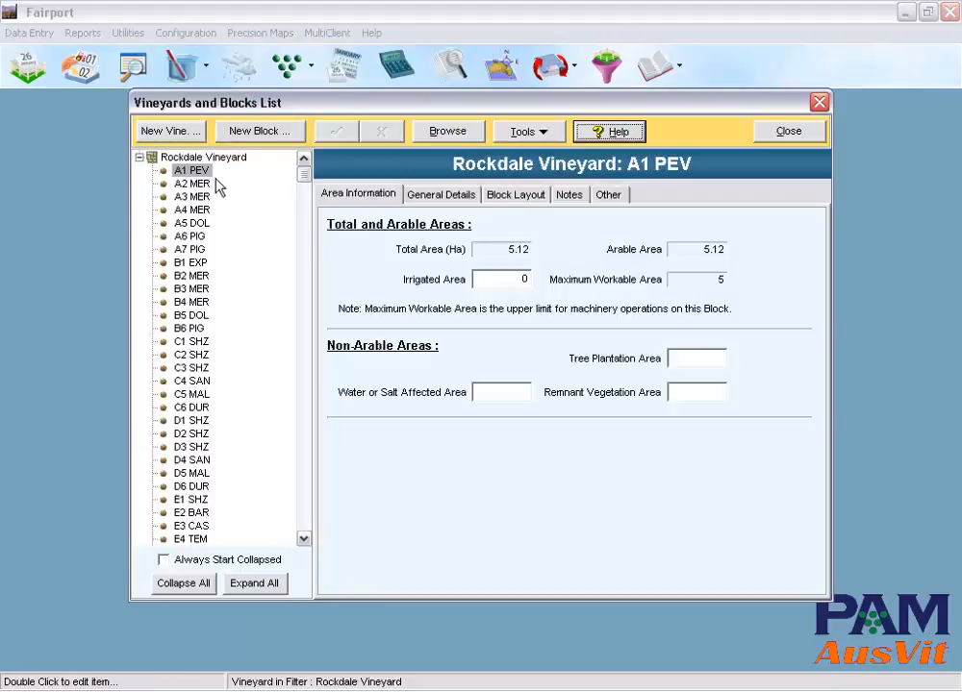
click(140, 157)
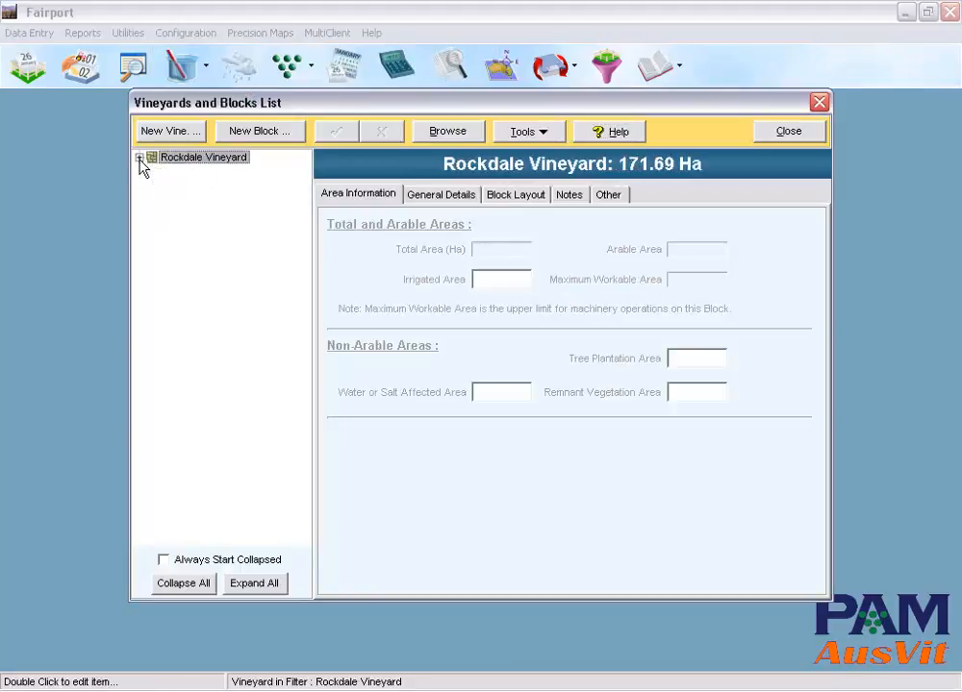
click(138, 158)
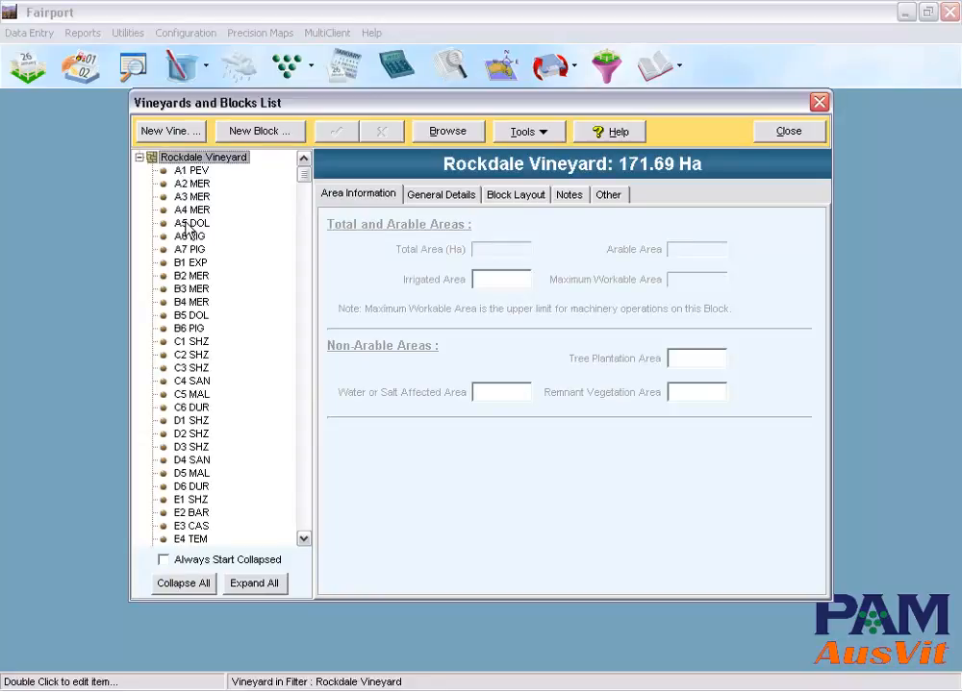
click(189, 171)
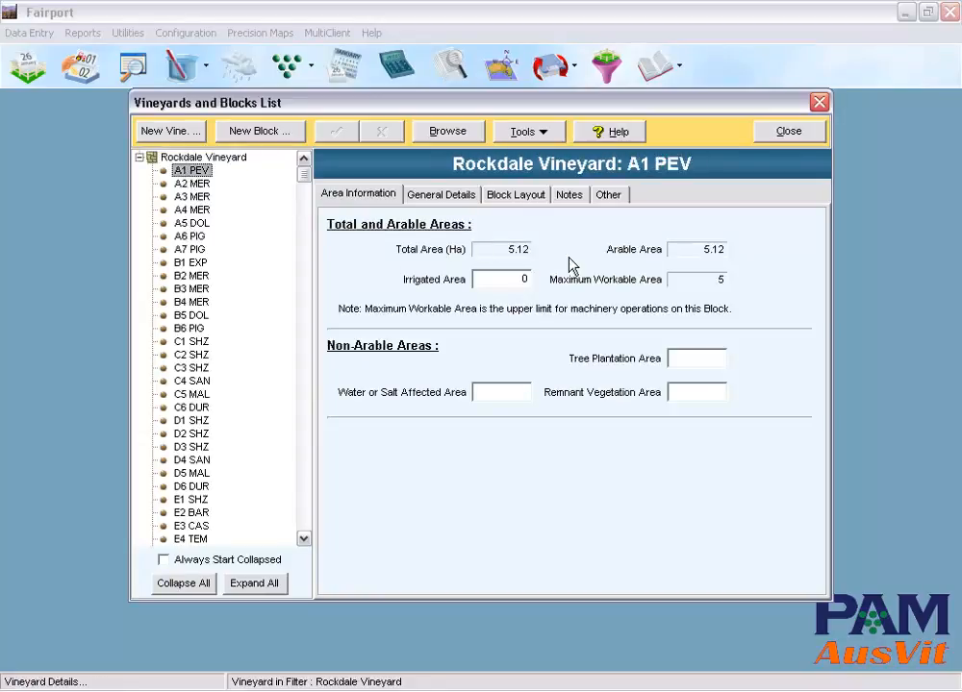
click(437, 200)
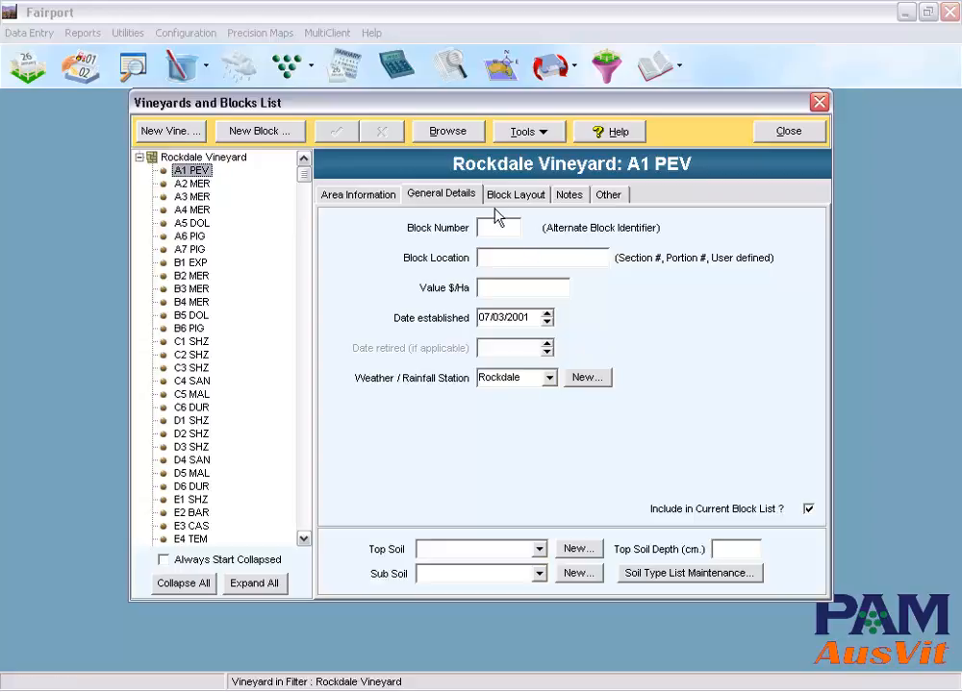
Step: Examine block A1 PEV's Petit Verdot layout, including its section details and the vine spaces per row
click(524, 196)
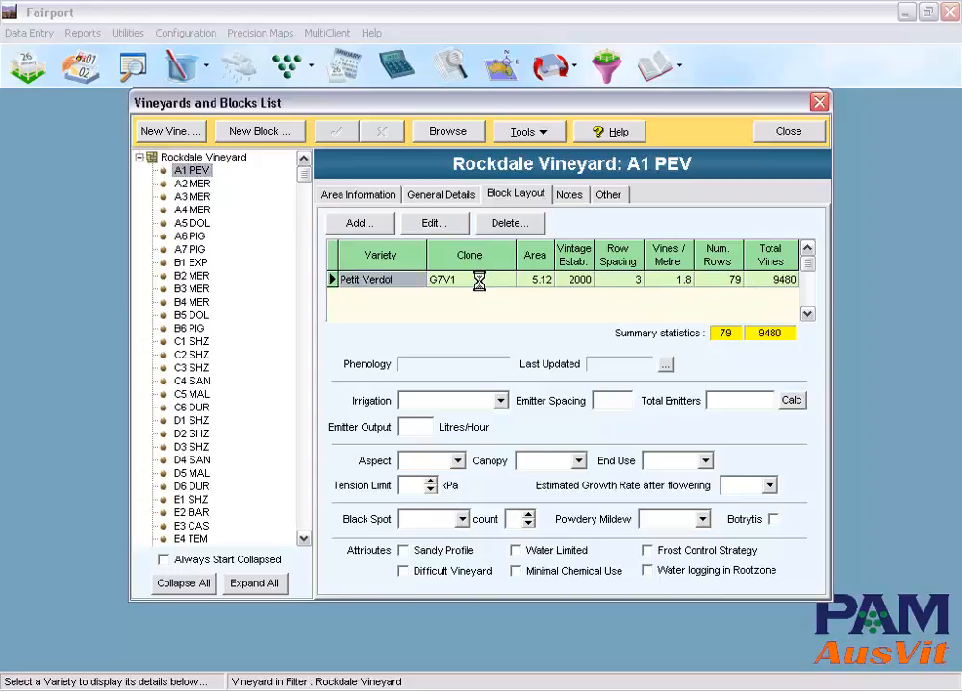
double_click(481, 287)
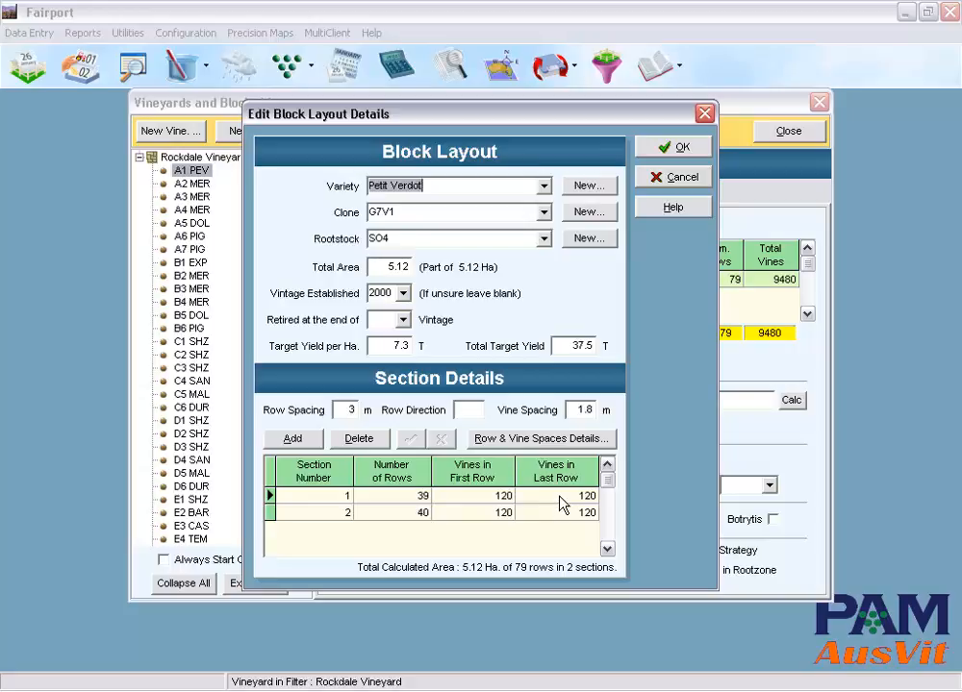
click(542, 439)
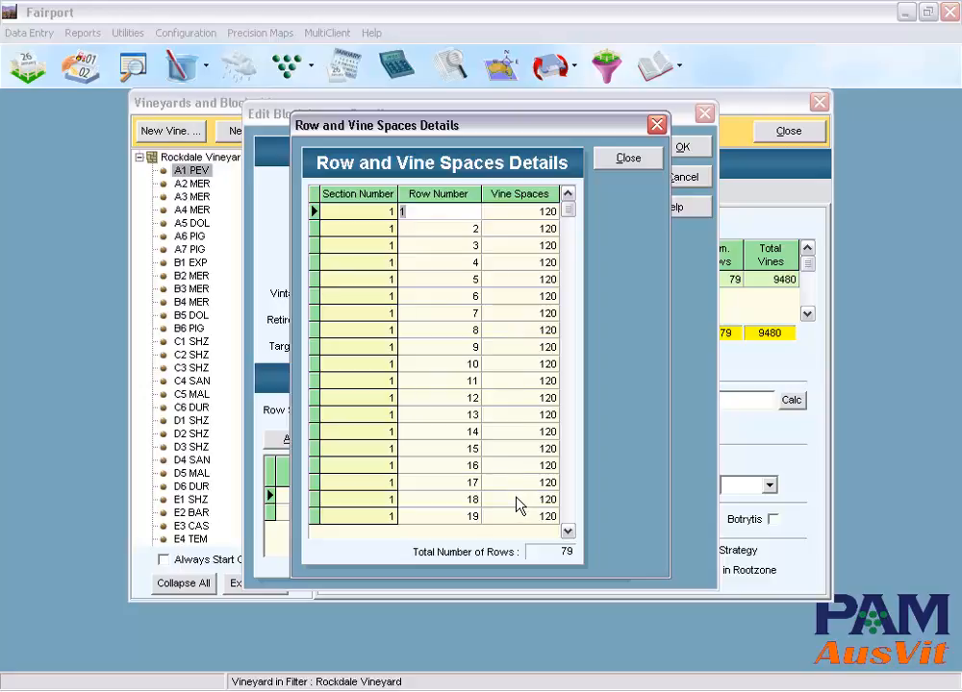
click(628, 161)
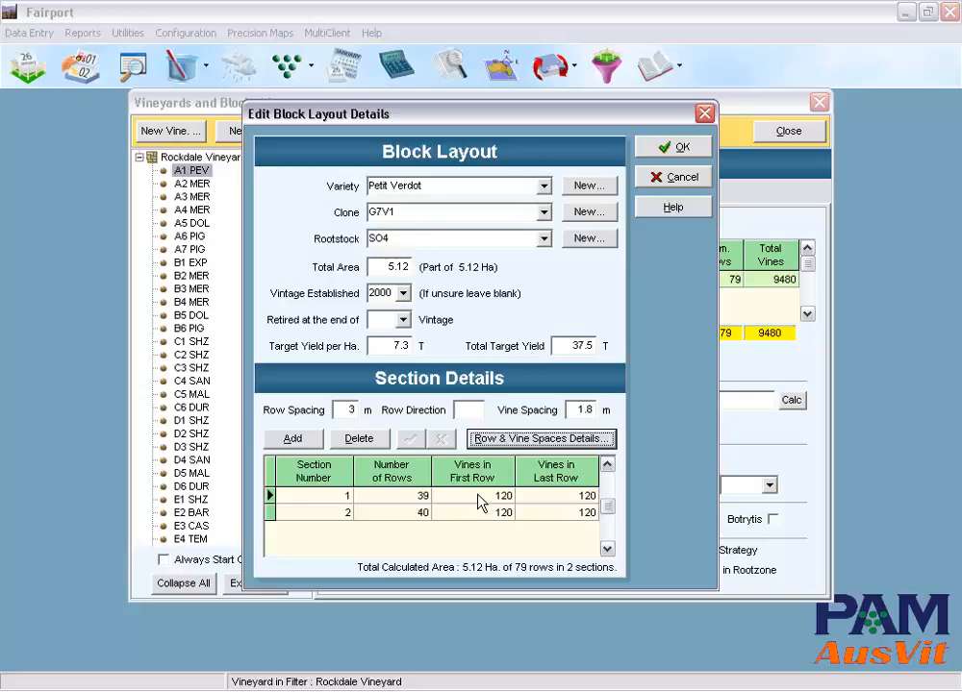
click(682, 147)
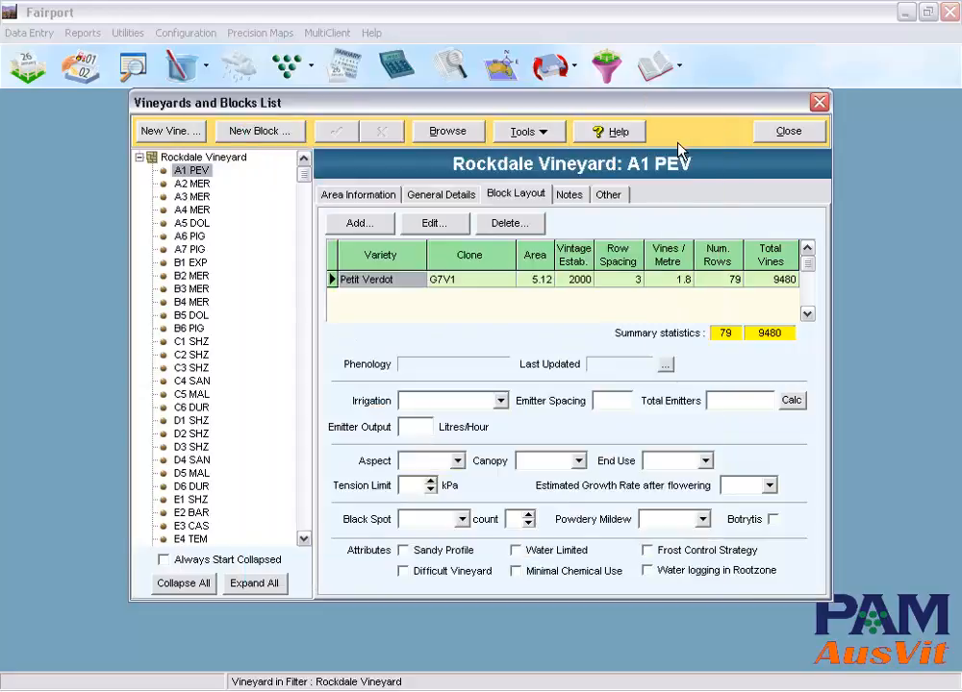
Step: View block A1 PEV's notes and centroid geo-location fields, and close the vineyard and block list
click(567, 197)
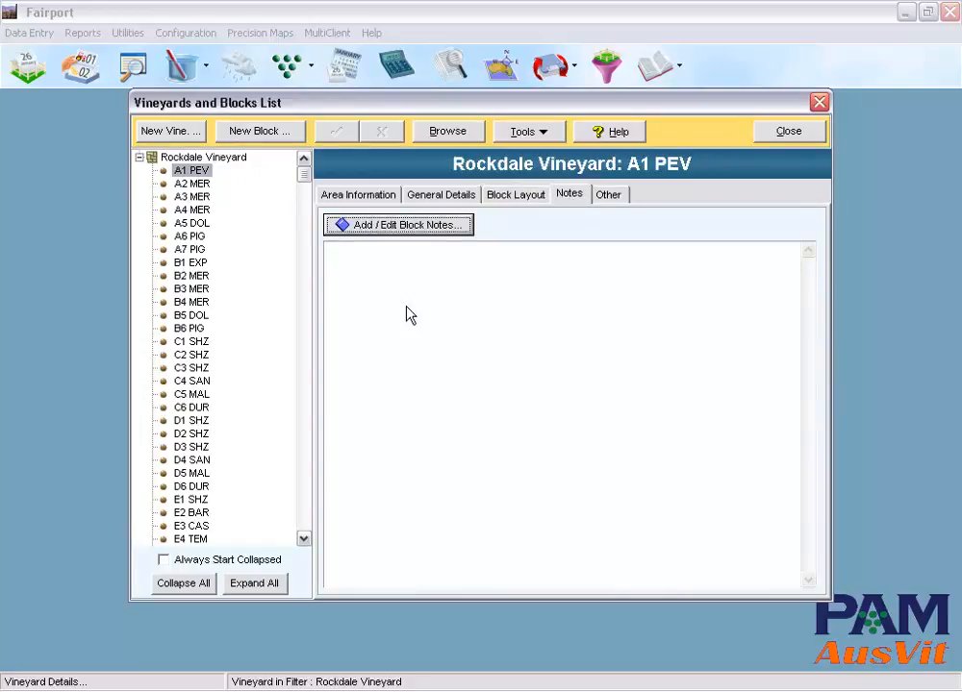
click(608, 195)
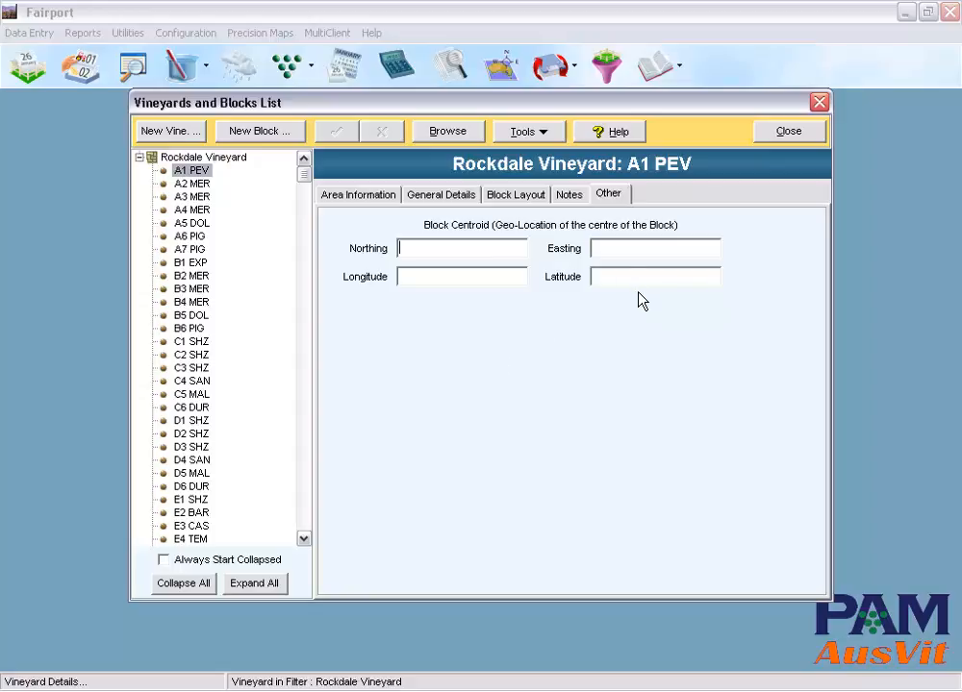
click(788, 132)
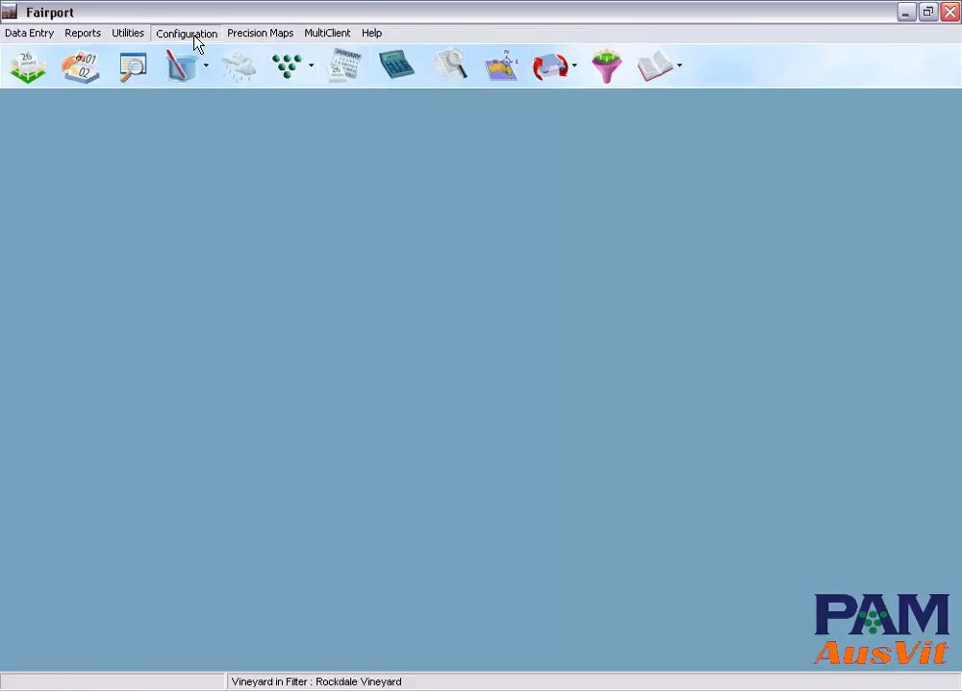
Step: Review the viticulture lists, viewing the Muscat Early clones and the rootstock varieties
click(194, 37)
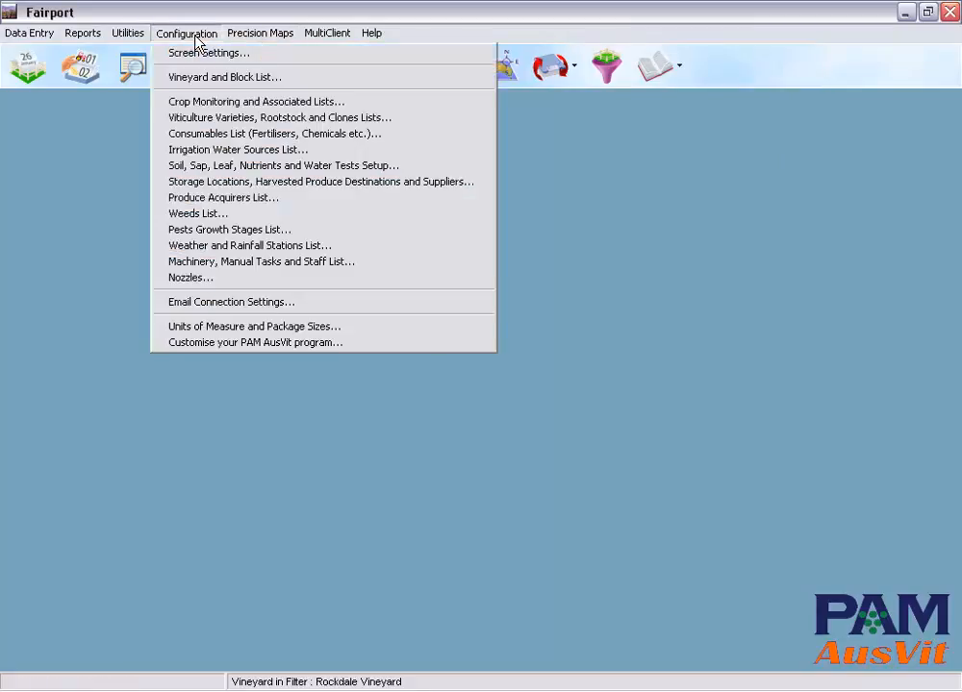
click(199, 120)
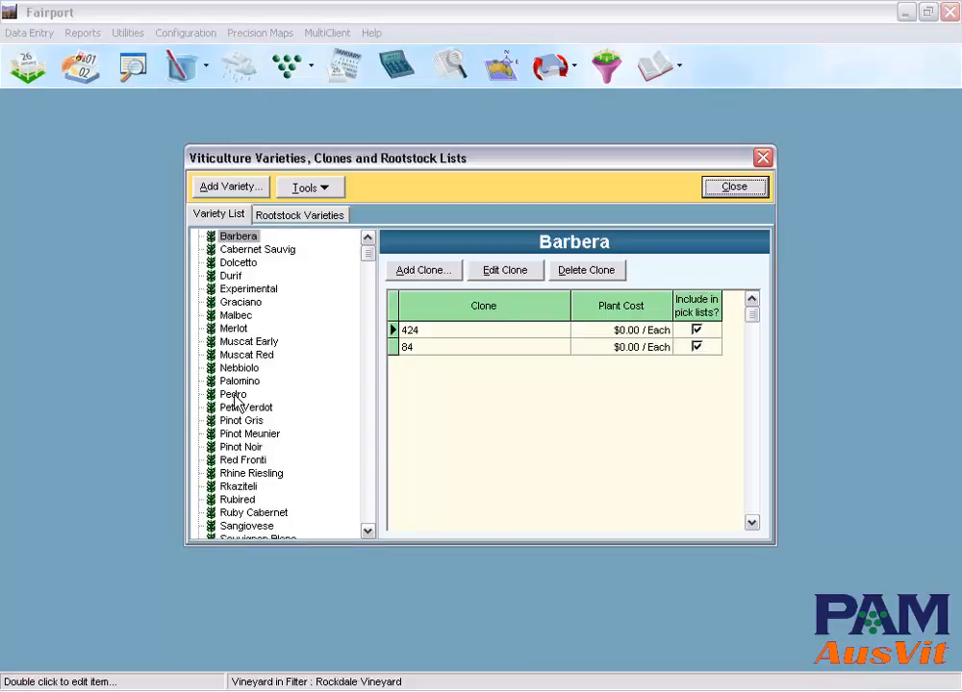
click(242, 342)
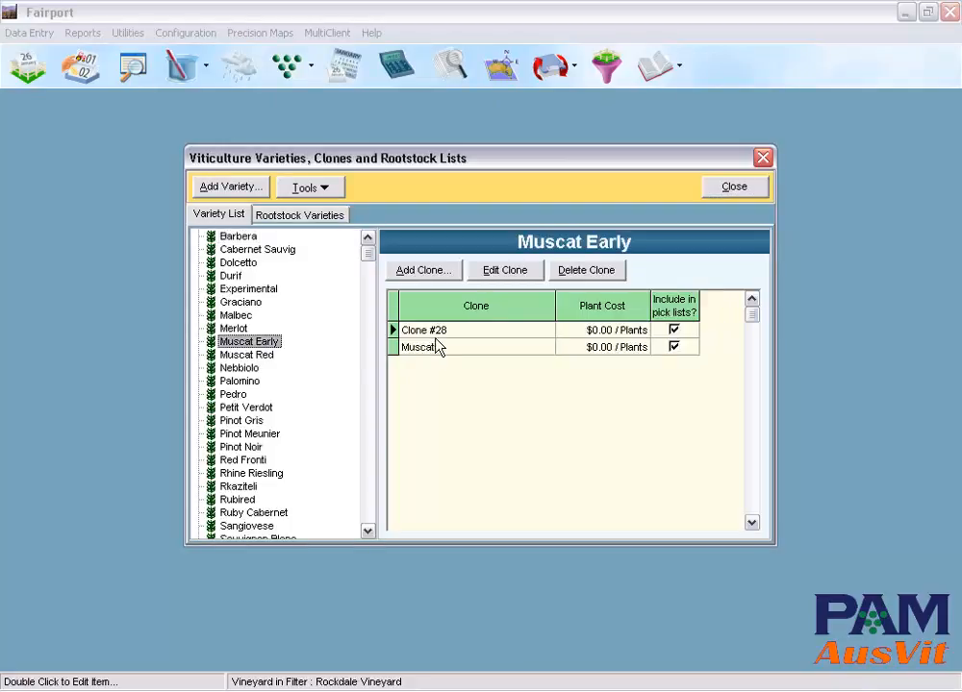
click(304, 215)
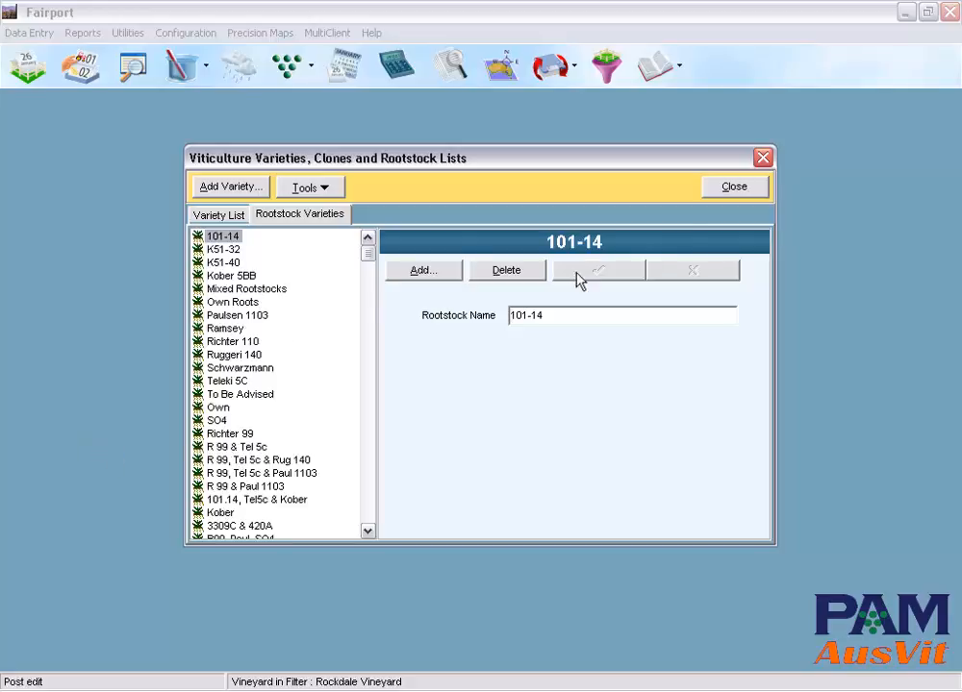
click(728, 198)
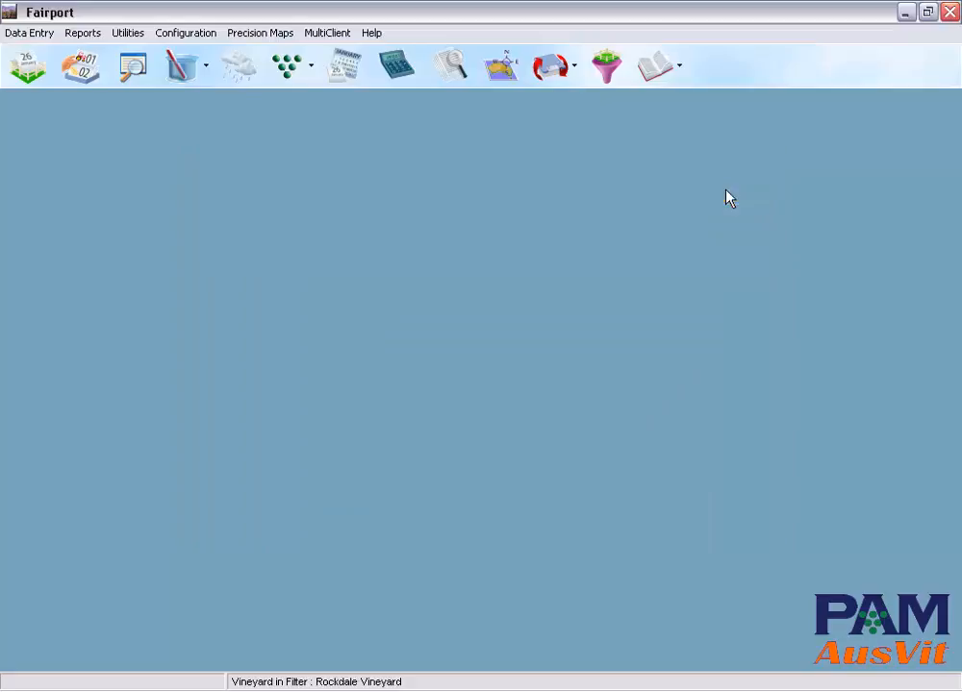
Step: Open the grape crop setup and review the crop monitoring items and the master list they are chosen from
click(188, 34)
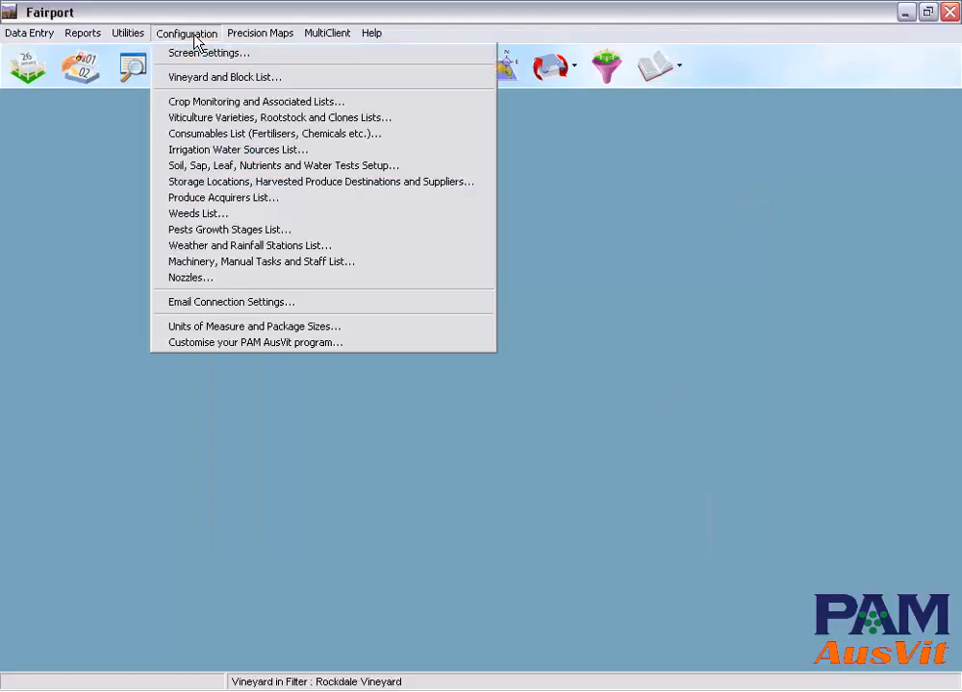
click(204, 104)
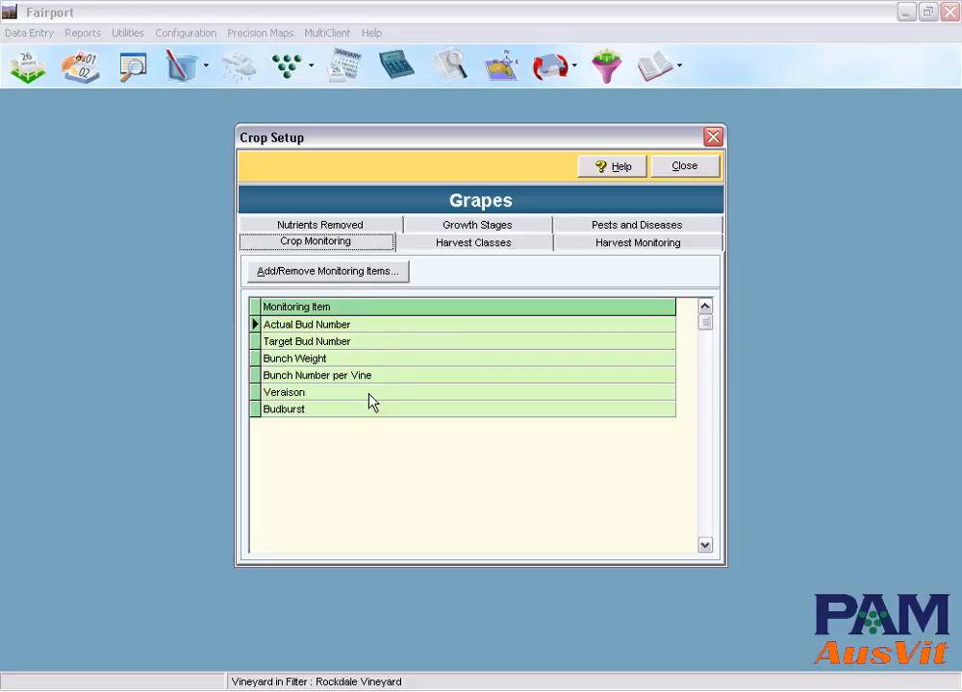
click(332, 271)
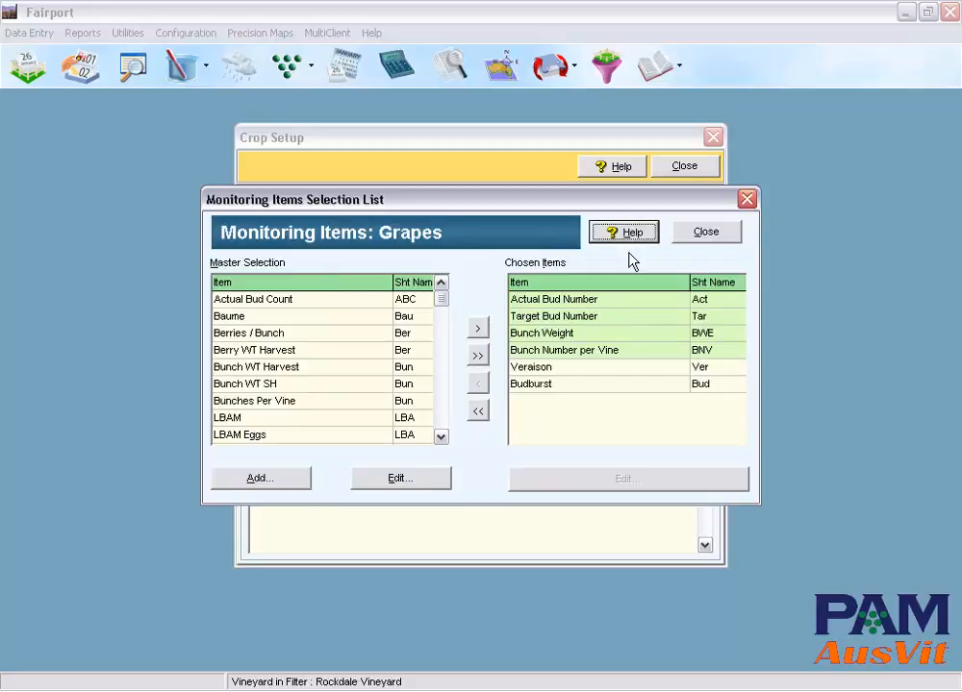
click(706, 234)
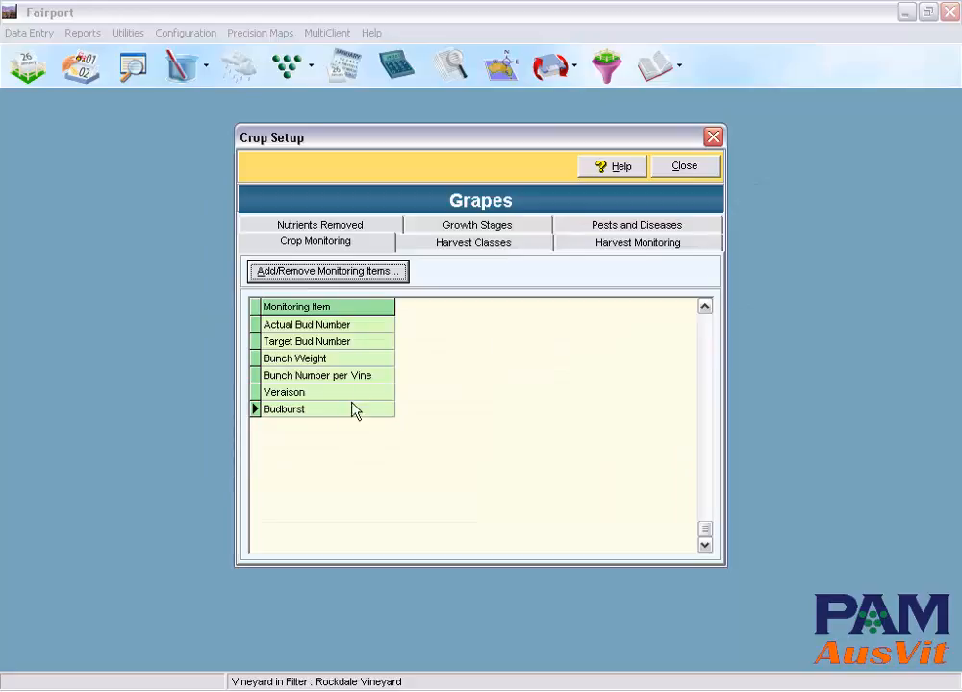
Step: Review the grape harvest classes, harvest monitoring items, pests and diseases, growth stages and nutrients removed, and close the crop setup
click(472, 245)
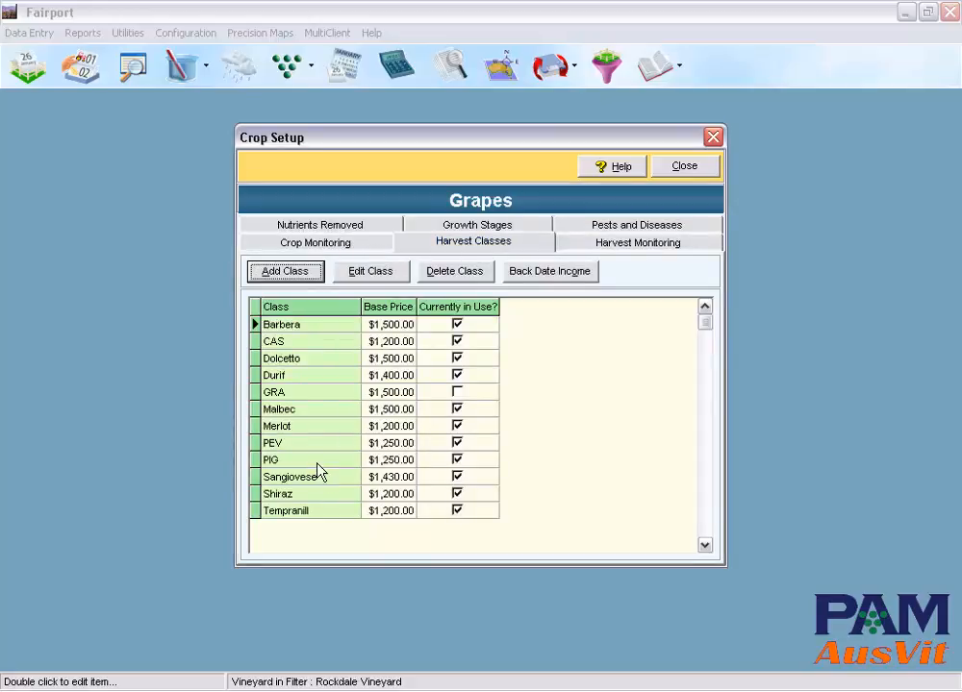
click(630, 249)
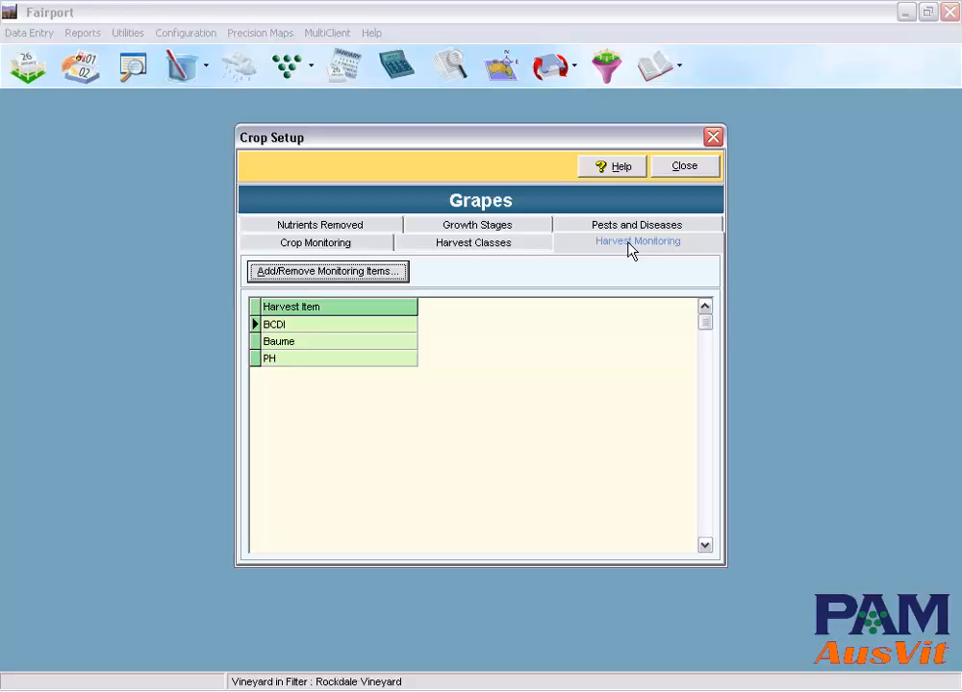
click(636, 229)
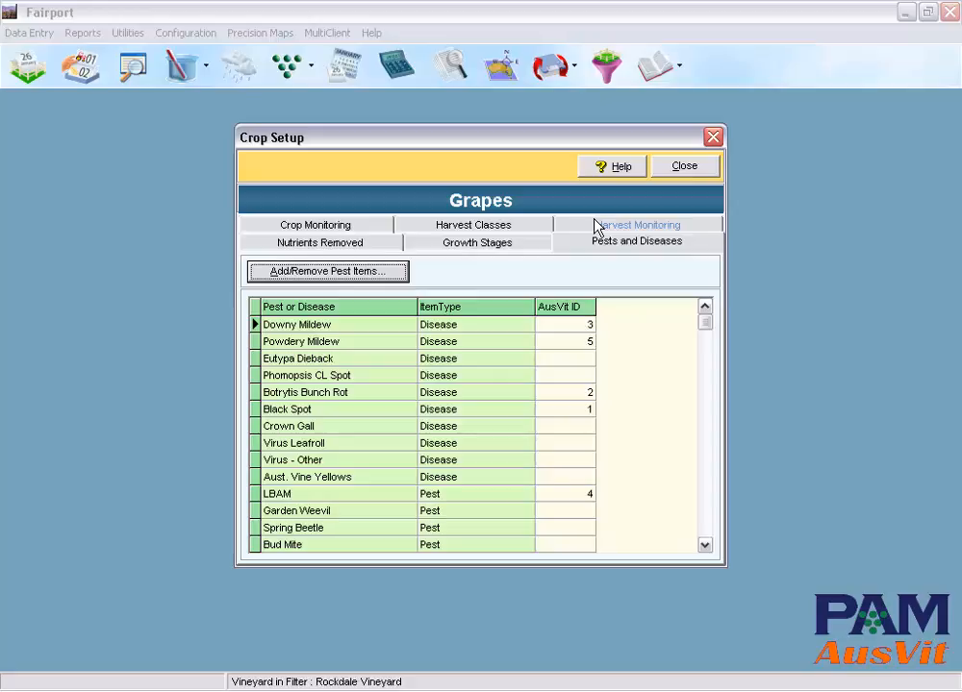
click(507, 248)
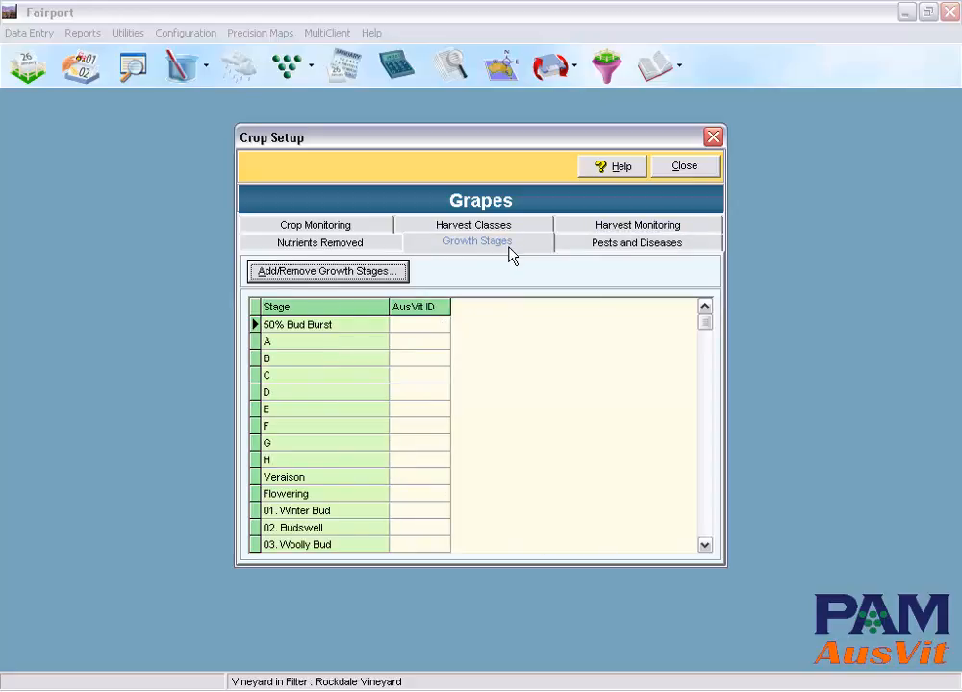
scroll(705, 527, down, 10)
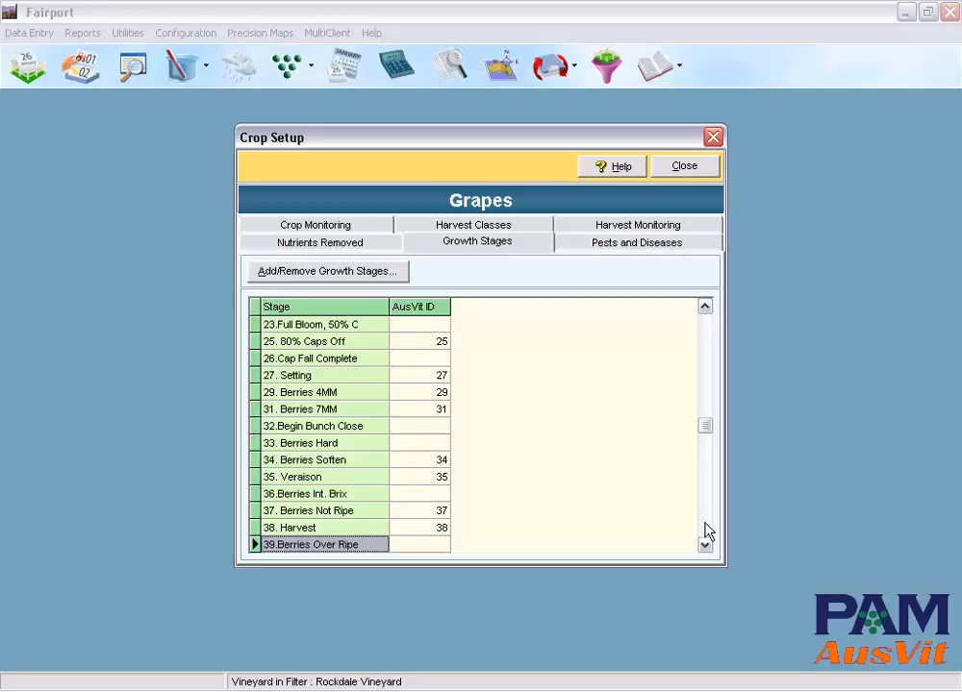
click(323, 242)
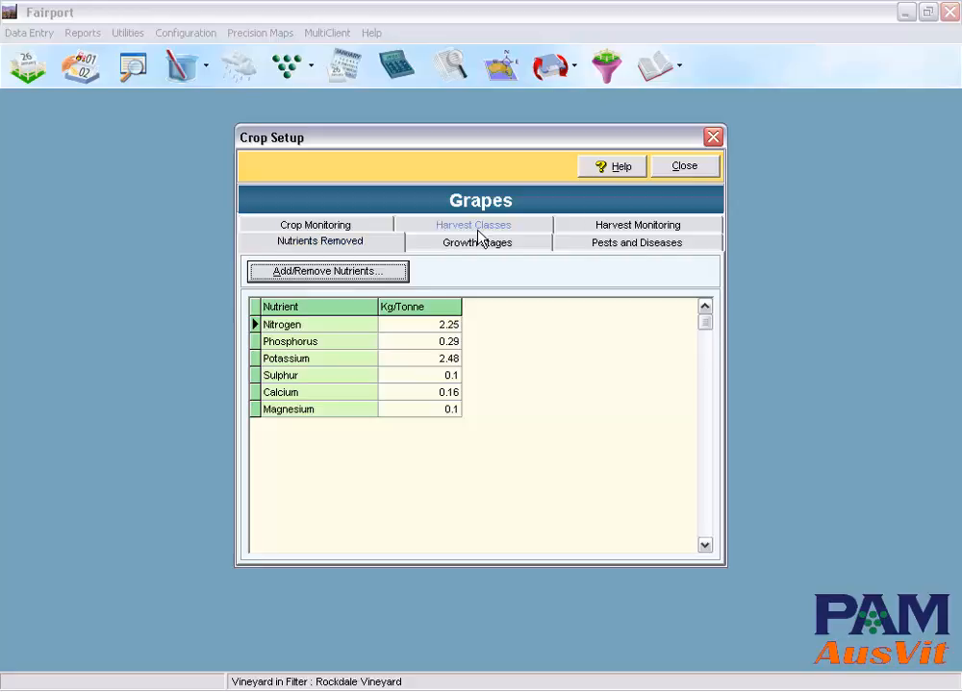
click(690, 168)
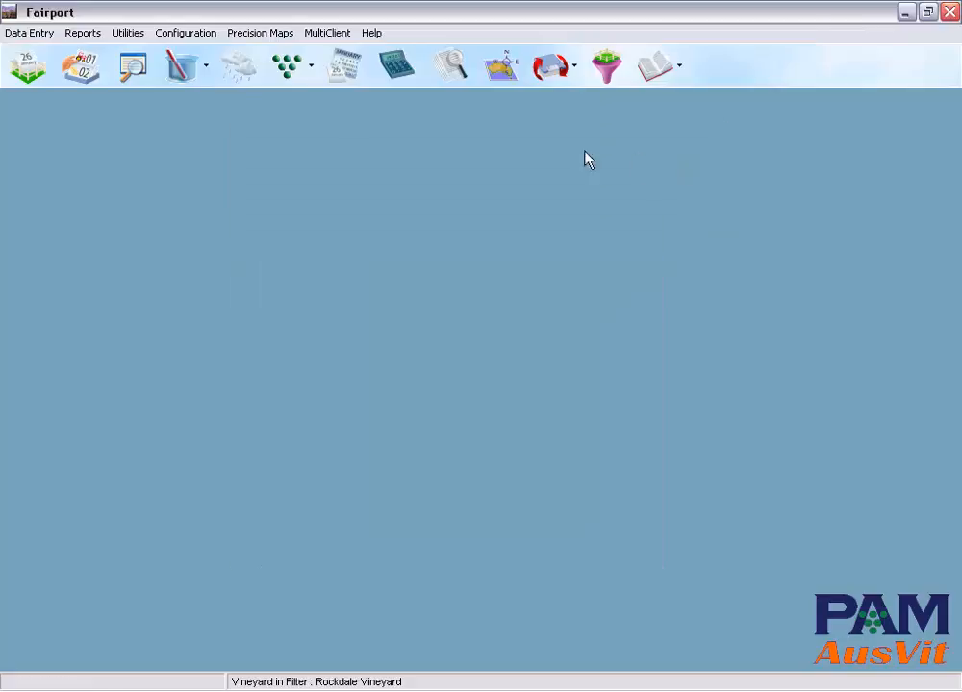
Step: Open the consumables list and look through its chemicals, fertilisers and sundries categories
click(196, 38)
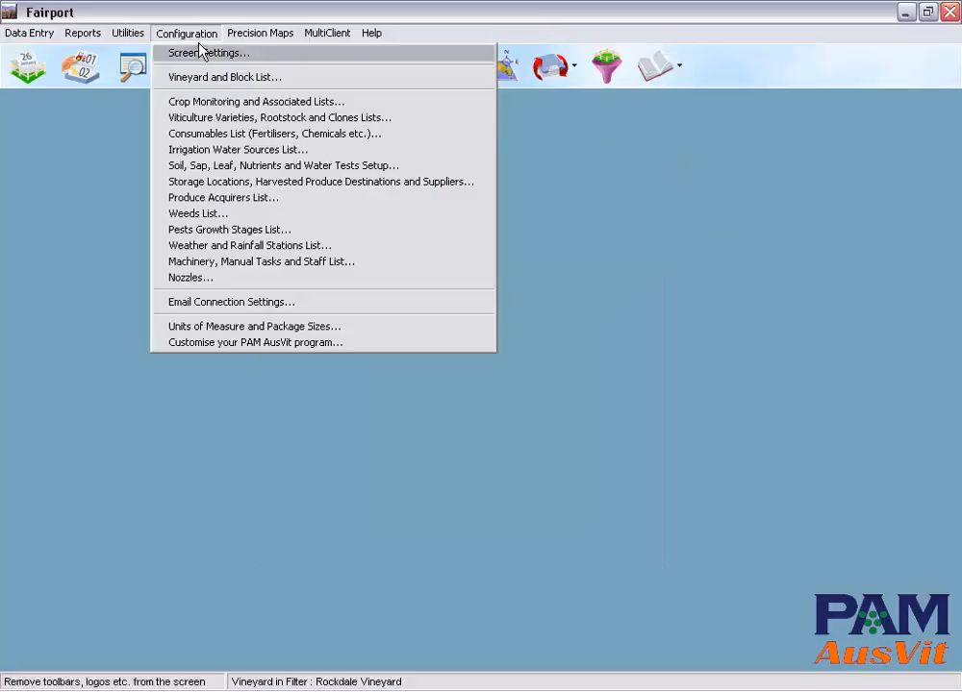
click(251, 134)
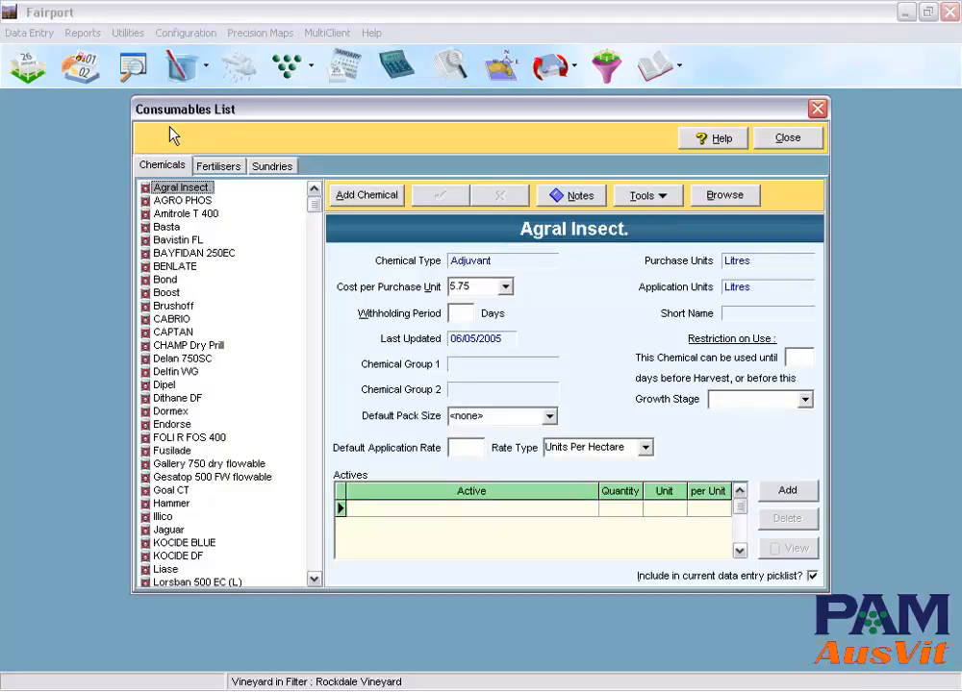
click(216, 164)
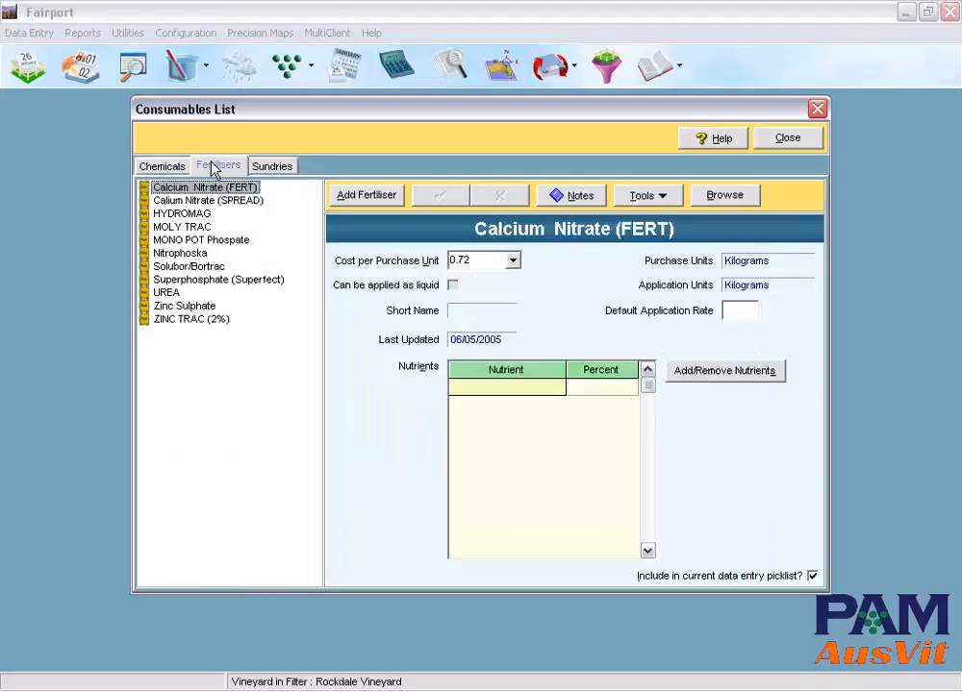
click(274, 168)
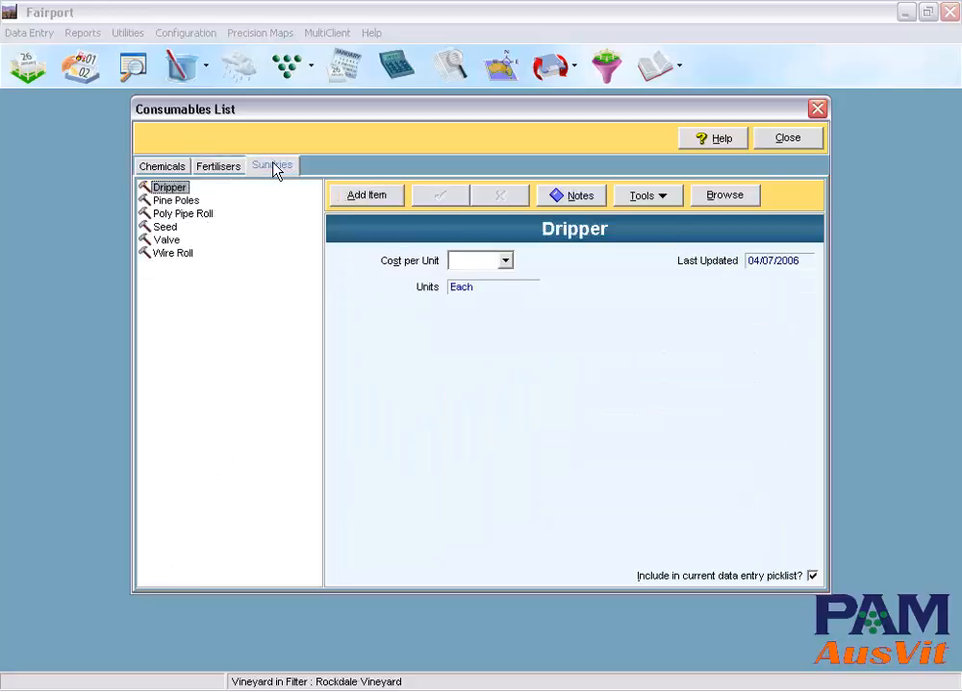
click(151, 167)
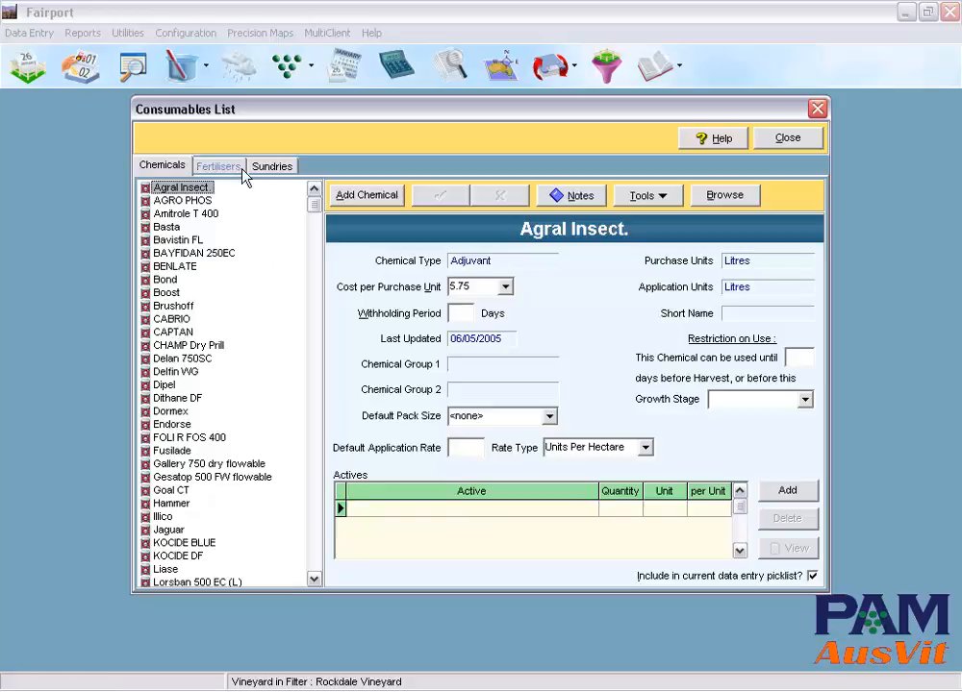
Step: View the details of the UREA fertiliser and the Wire Roll sundry item, and close the consumables list
click(218, 166)
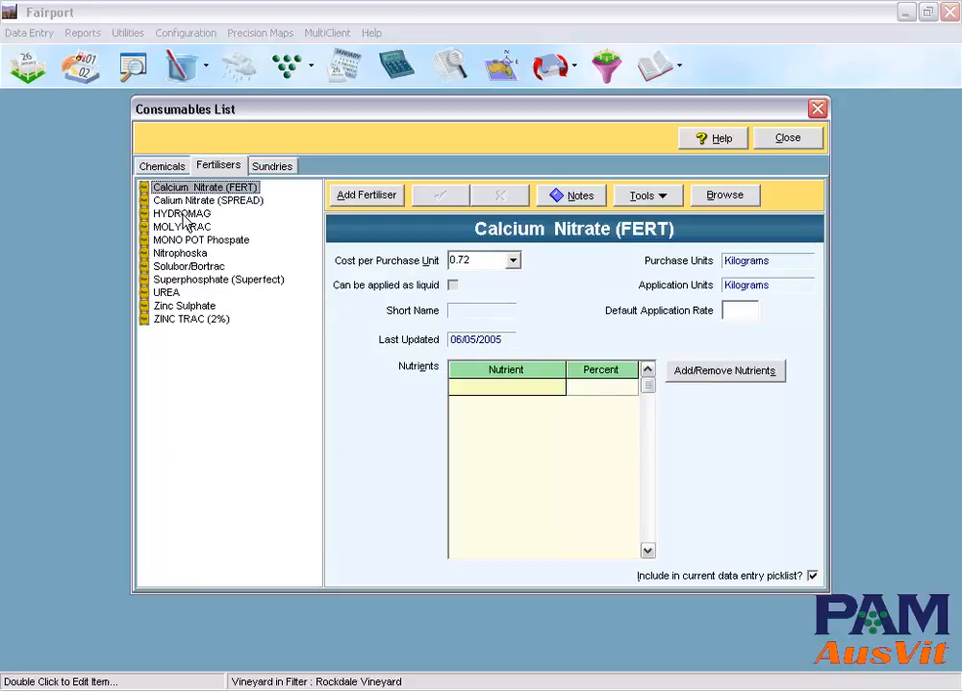
click(168, 293)
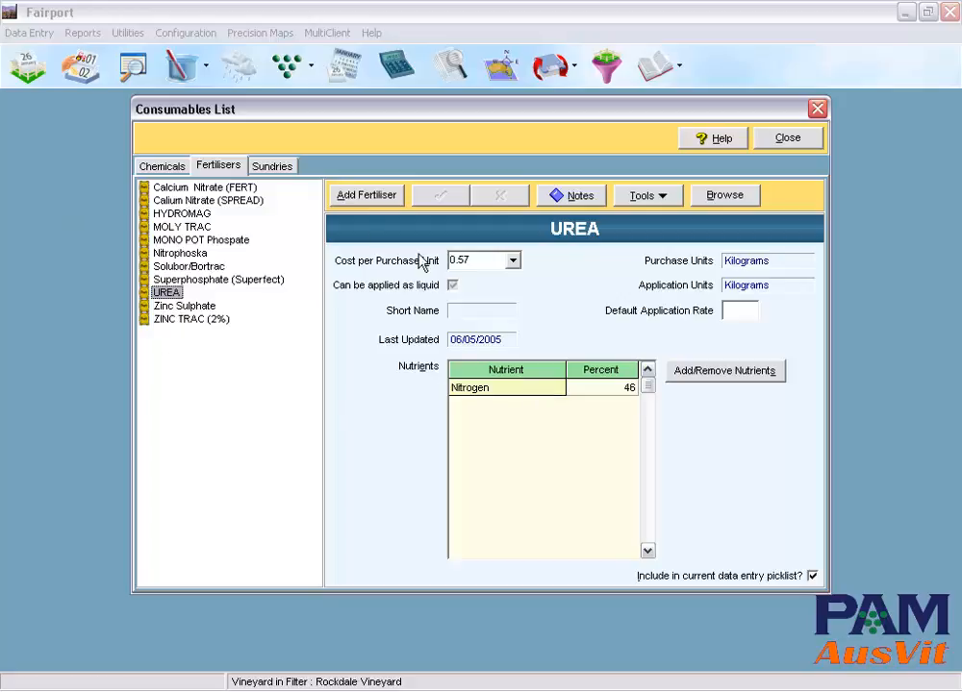
click(275, 169)
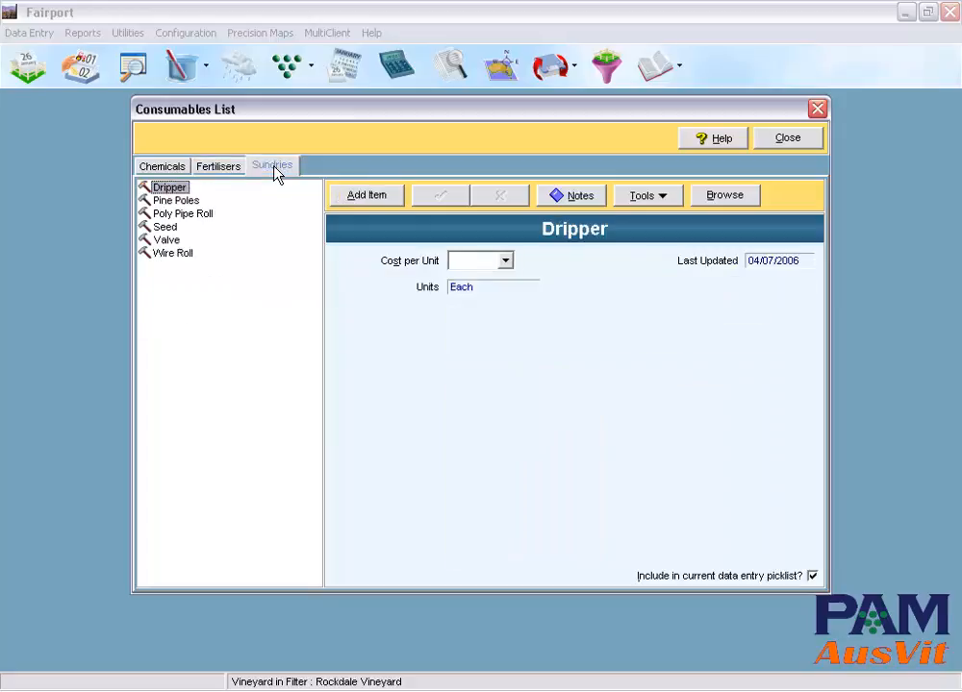
click(163, 240)
click(172, 253)
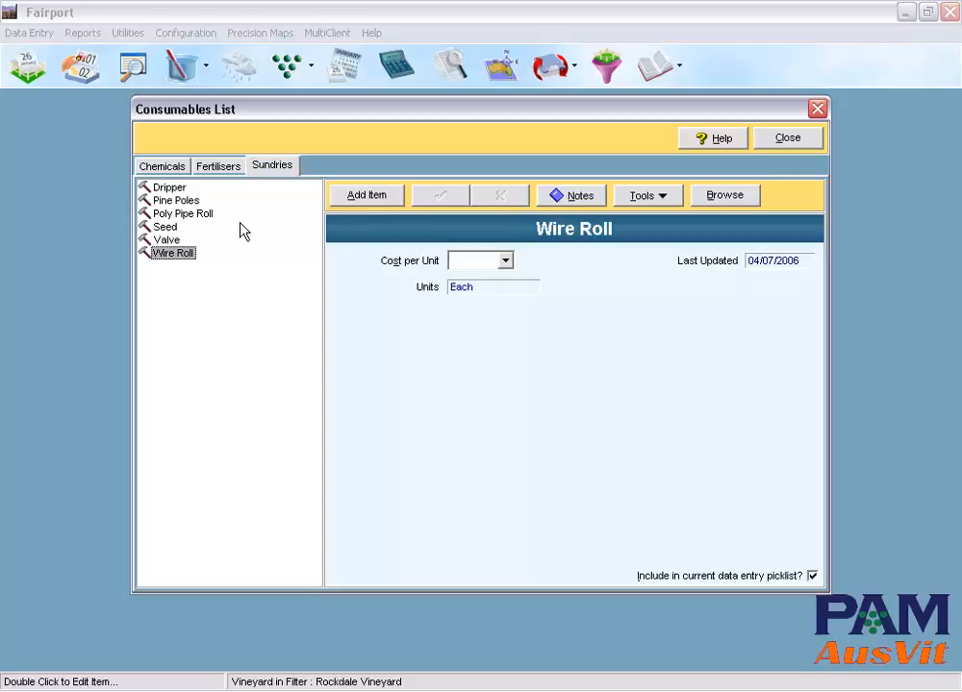
click(787, 142)
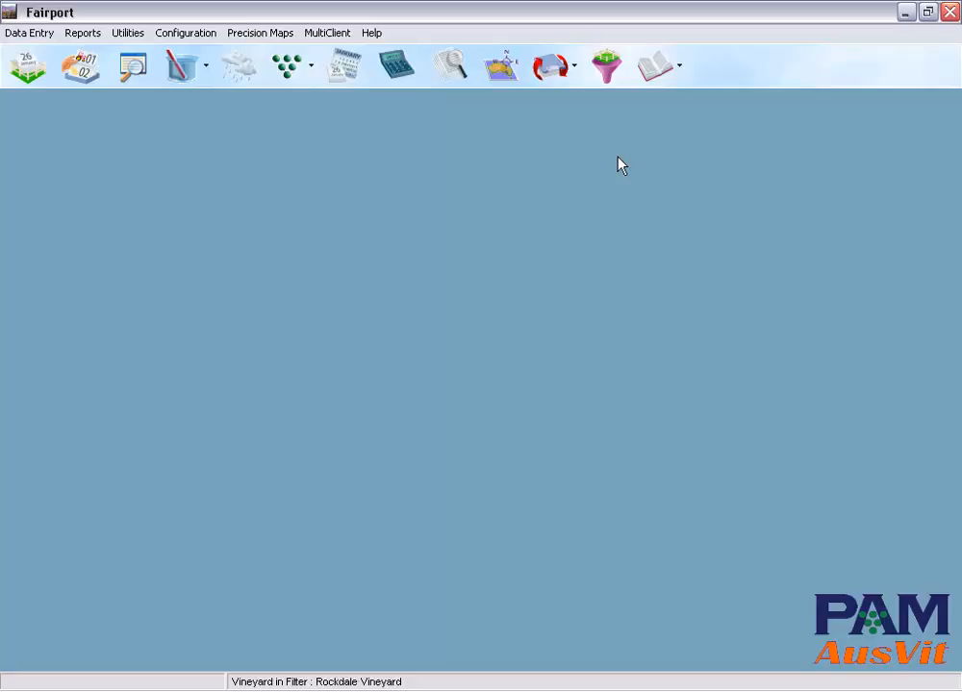
Step: Open the soil, sap, leaf, nutrients and water tests setup, review the soil test items and close it
click(187, 33)
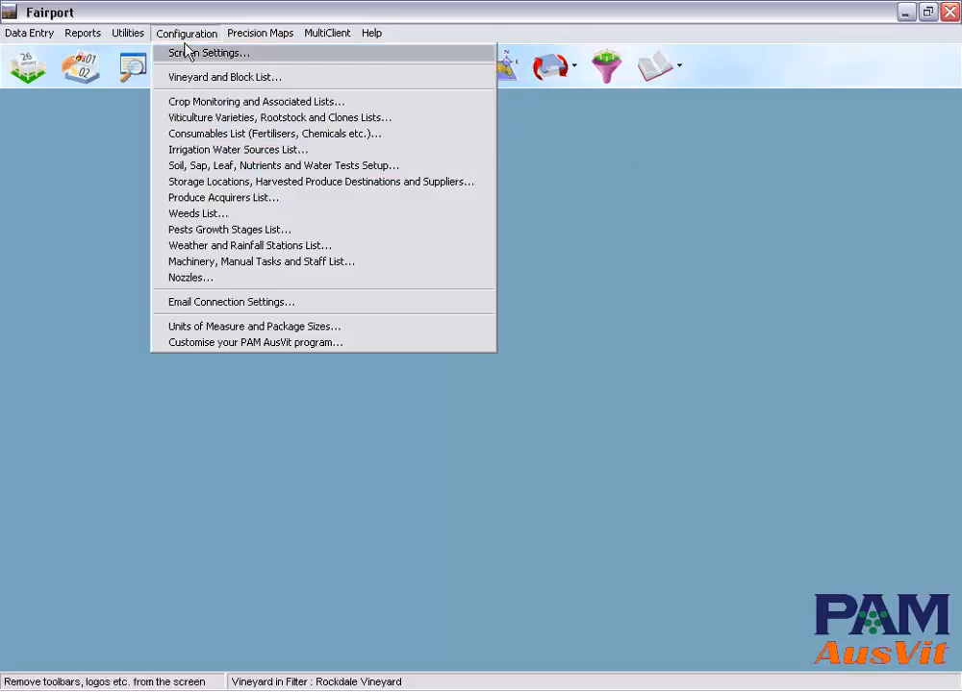
click(266, 175)
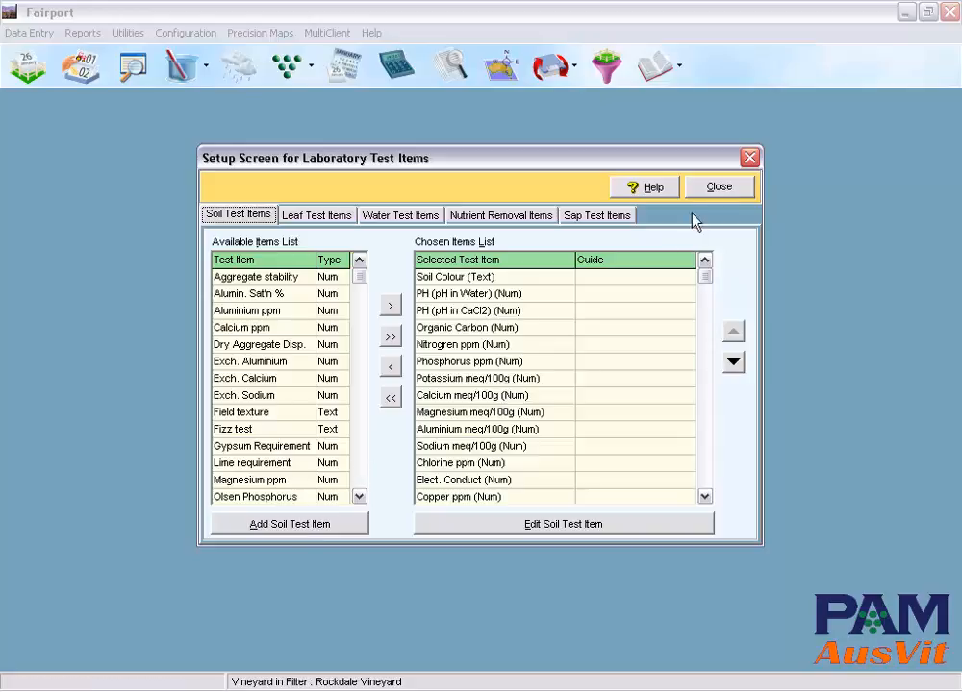
click(726, 195)
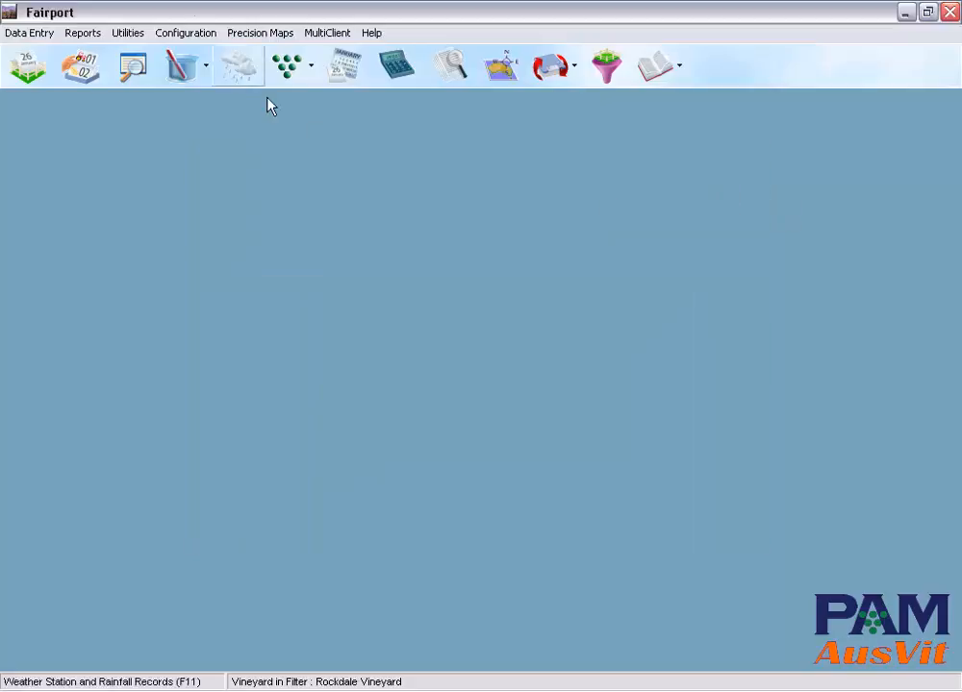
Step: Review the storage locations and harvested produce destinations, plus the suppliers and manufacturers of consumables, and close the list
click(184, 37)
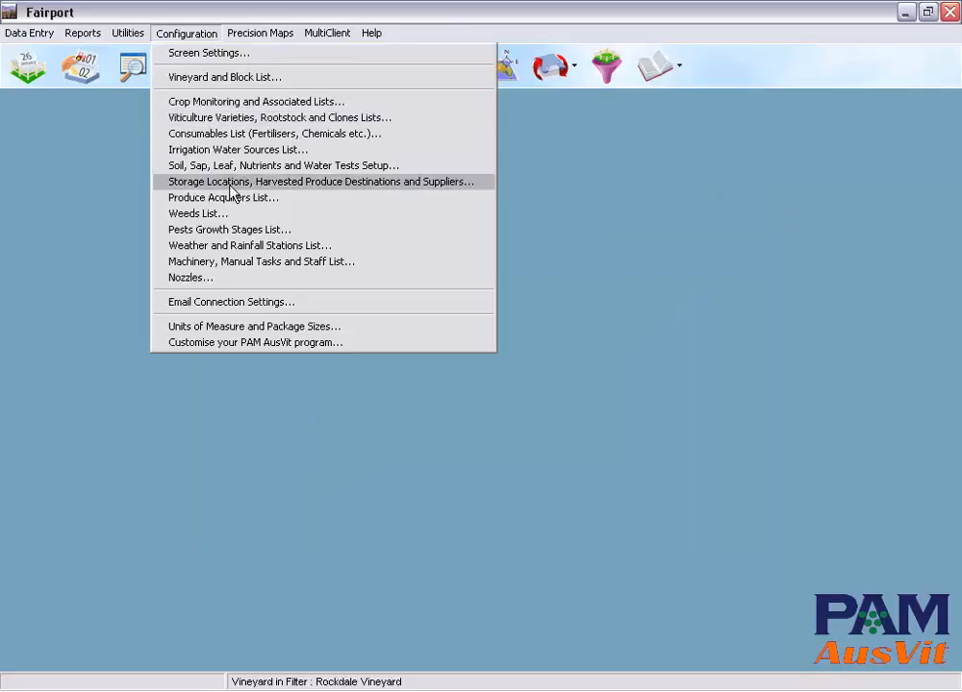
click(231, 184)
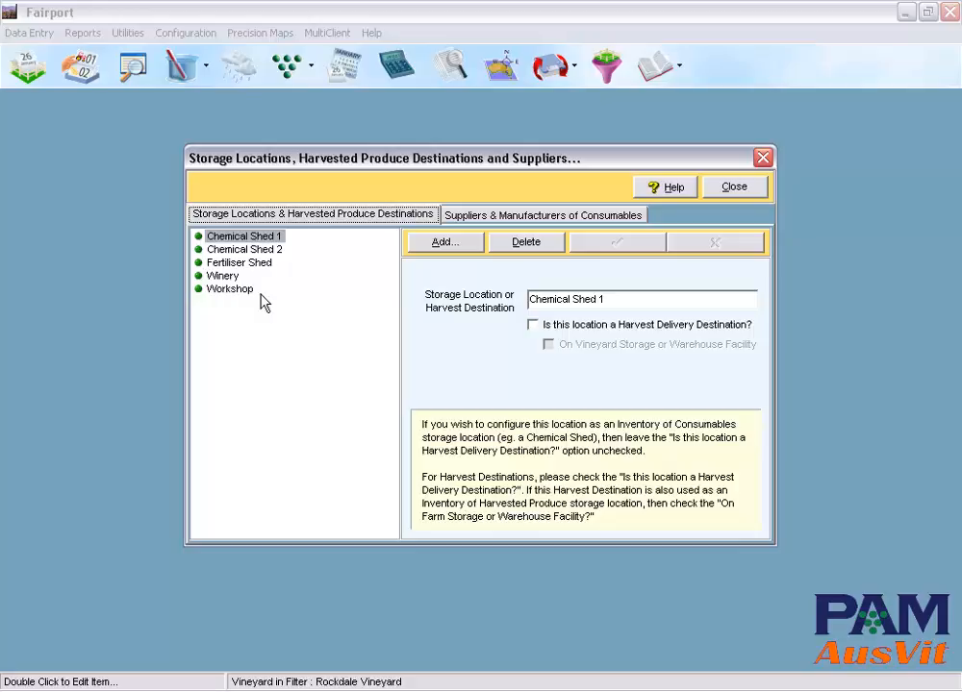
click(495, 221)
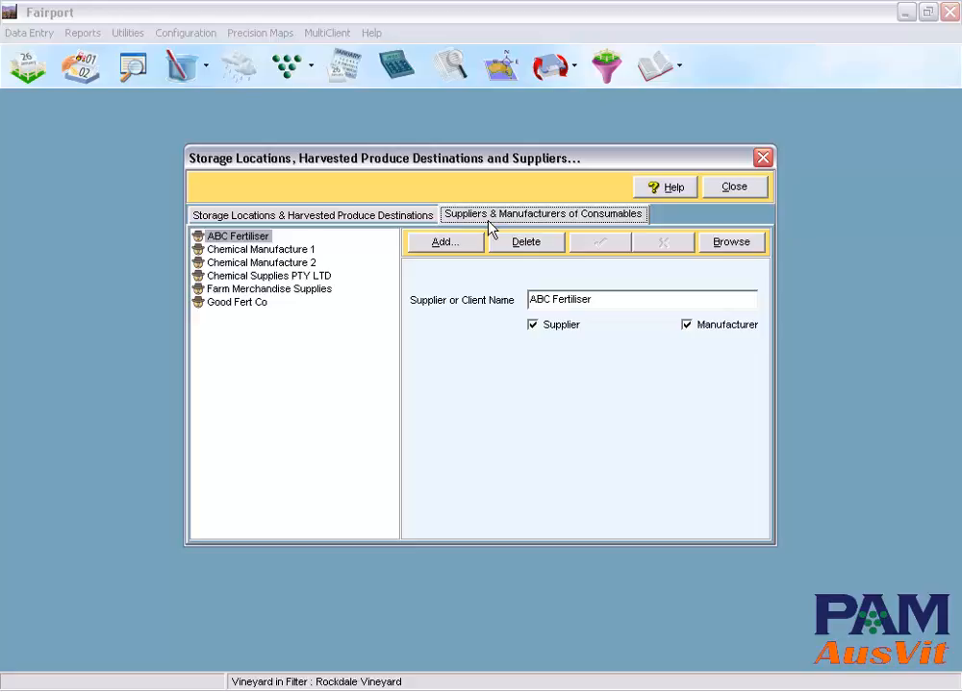
click(734, 189)
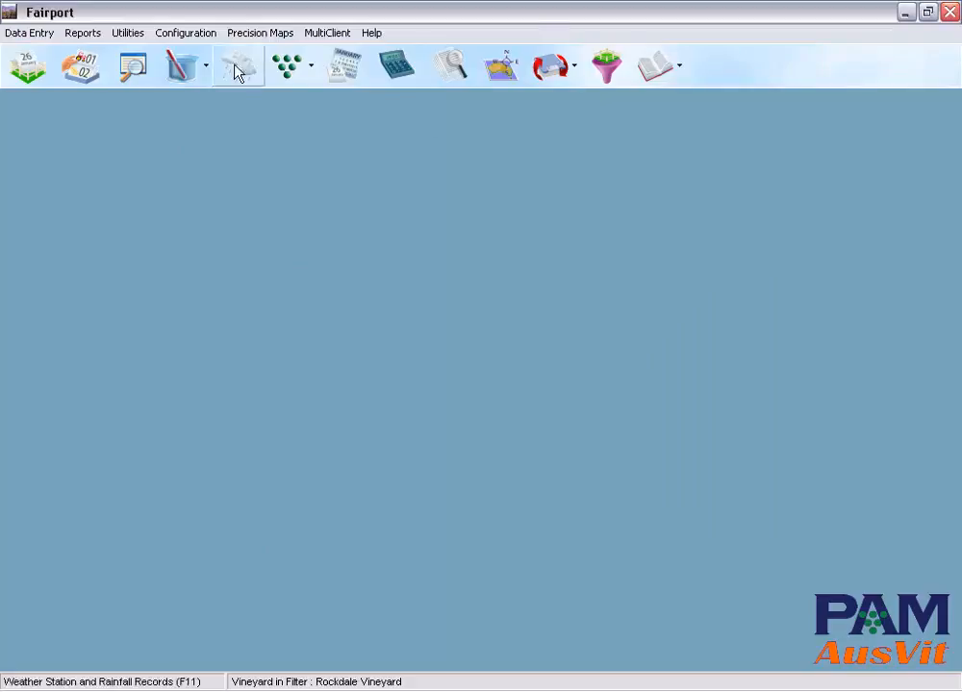
Step: Open the weeds list, look through the species and their short names, and close it
click(193, 35)
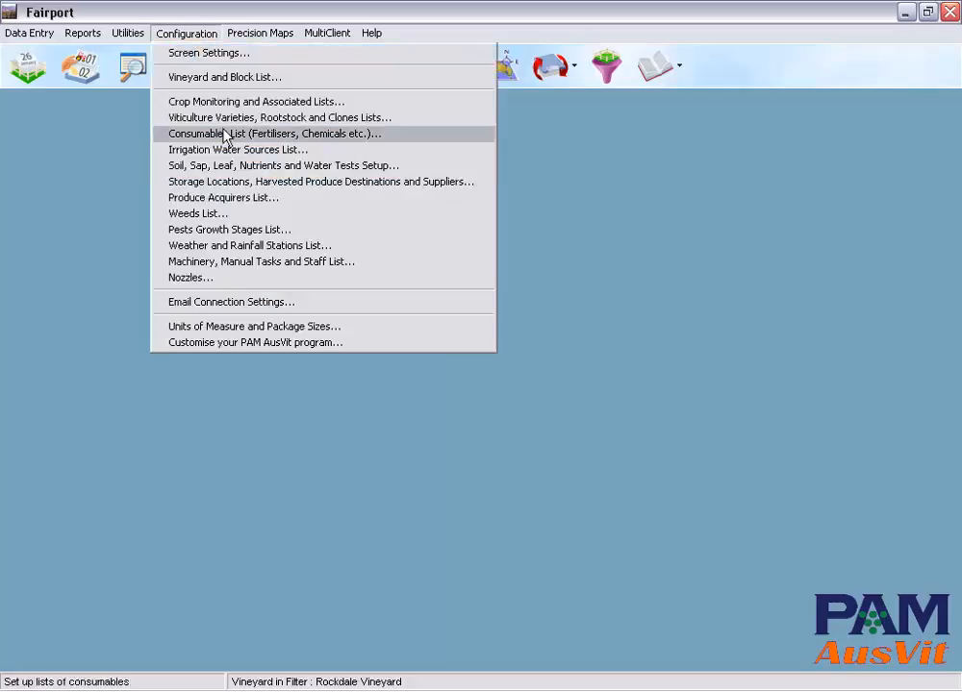
click(223, 221)
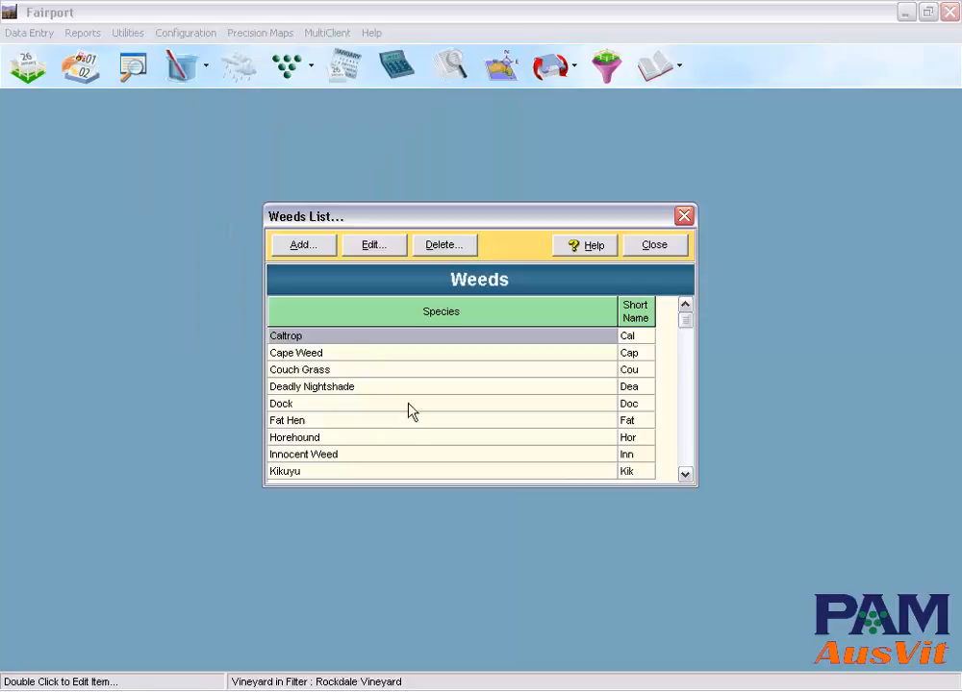
key(Down)
key(Down)
key(Down)
key(Down)
key(Down)
key(Down)
key(Down)
key(Down)
key(Down)
key(Down)
key(Down)
key(Down)
key(Down)
key(Down)
key(Down)
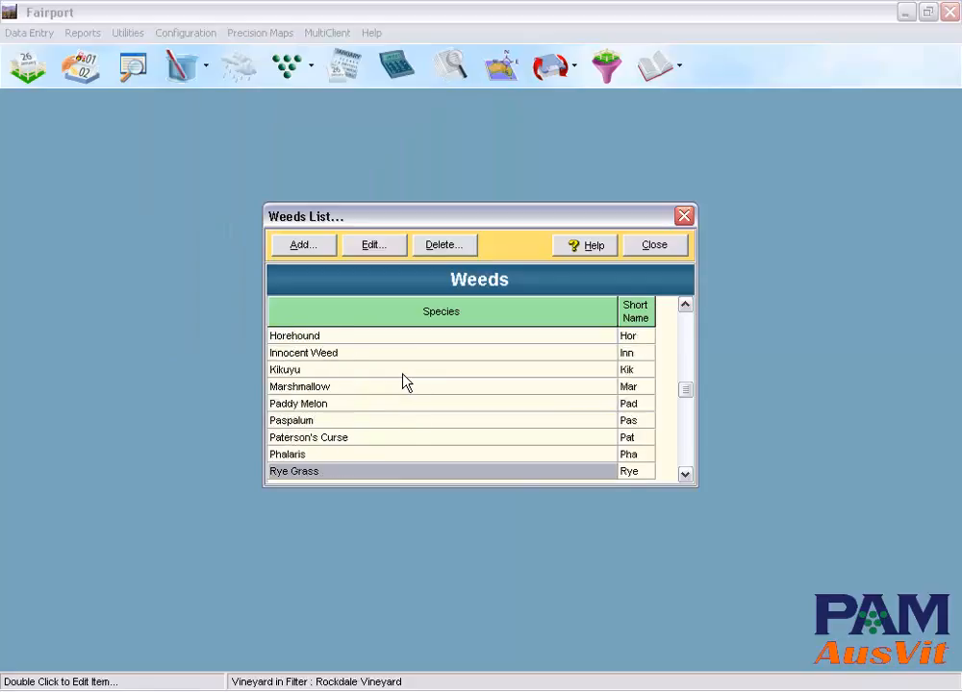
key(Up)
key(Up)
key(Up)
key(Up)
key(Up)
key(Up)
key(Up)
key(Up)
key(Up)
key(Up)
key(Up)
key(Up)
key(Up)
key(Up)
key(Up)
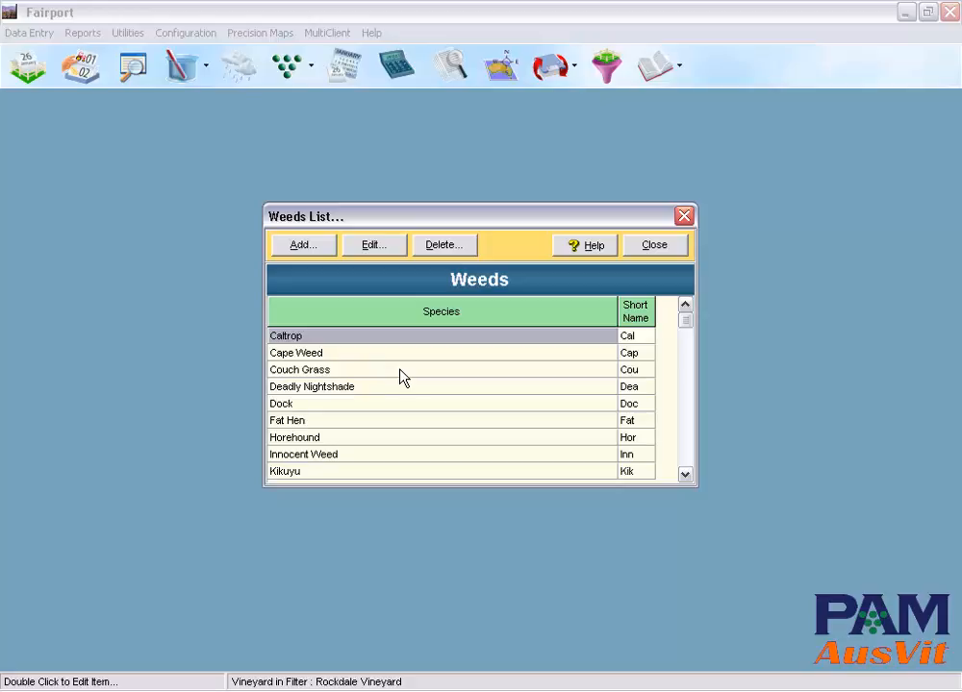
click(656, 248)
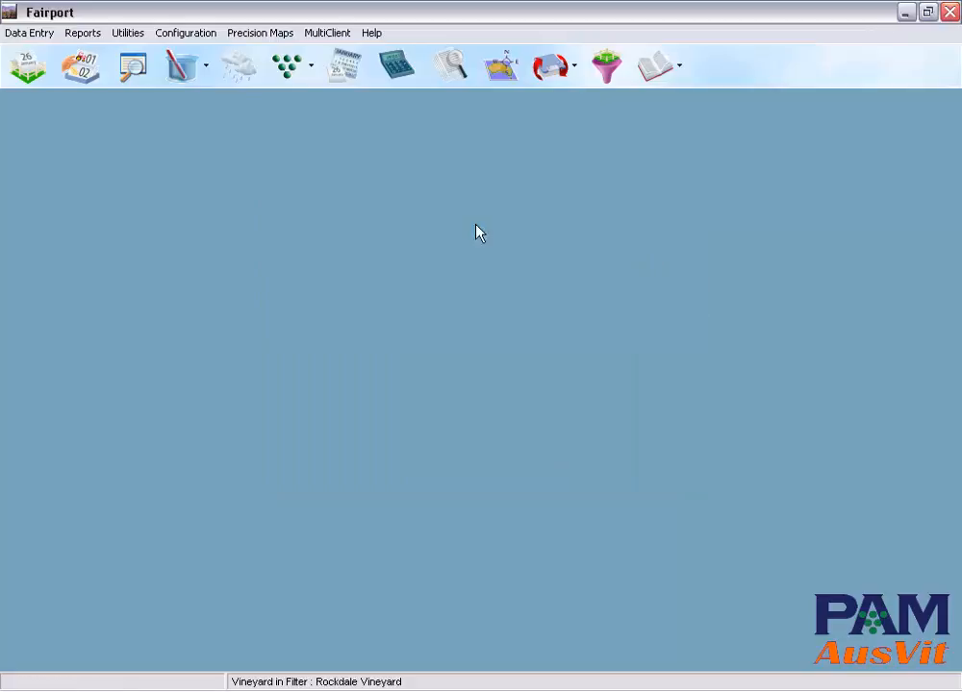
Step: Open the pests growth stages list, review its entries and close it
click(192, 33)
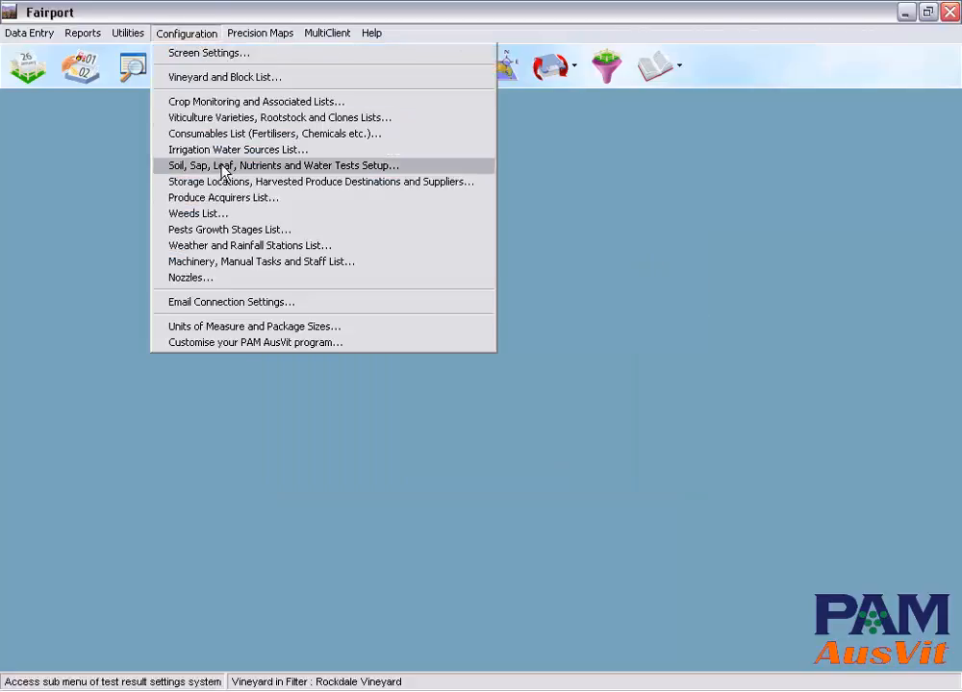
click(251, 231)
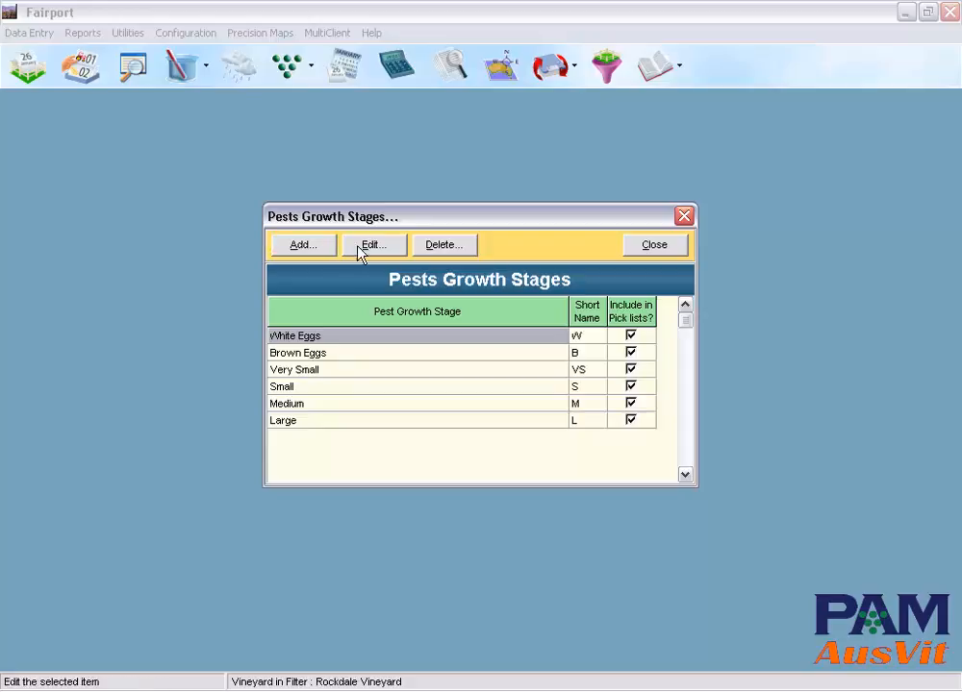
click(654, 247)
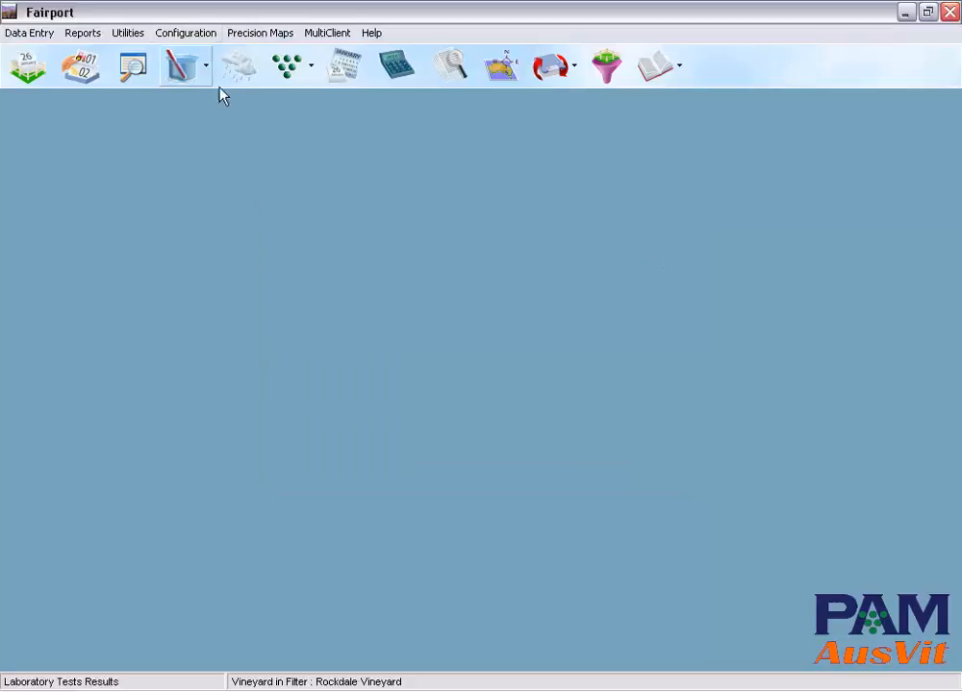
Step: Review the Rockdale weather station's settings and the available station types, and close the weather and rainfall stations list
click(185, 34)
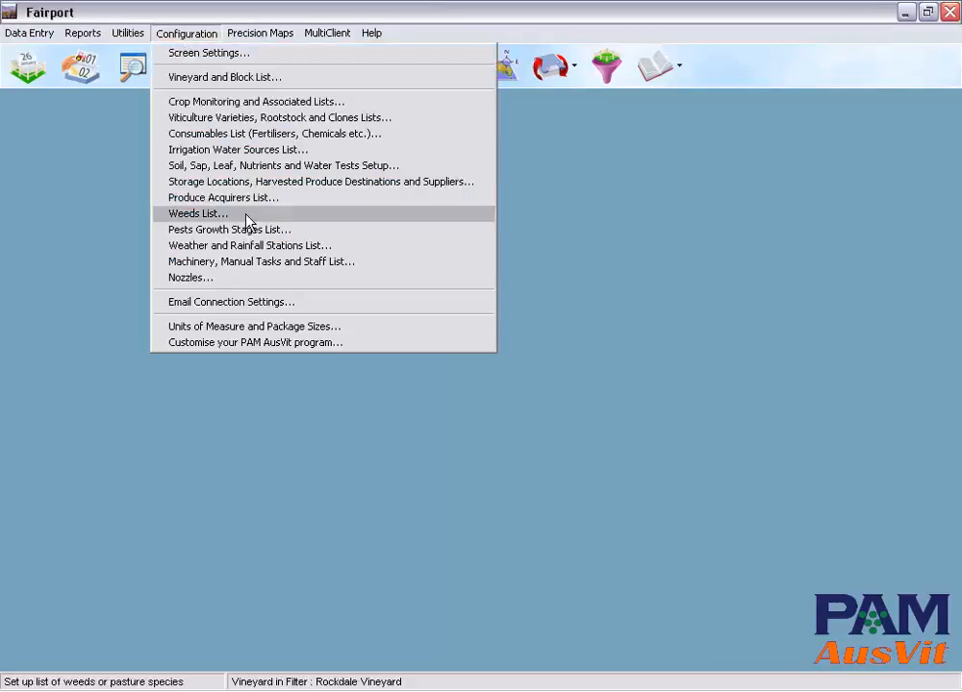
click(325, 249)
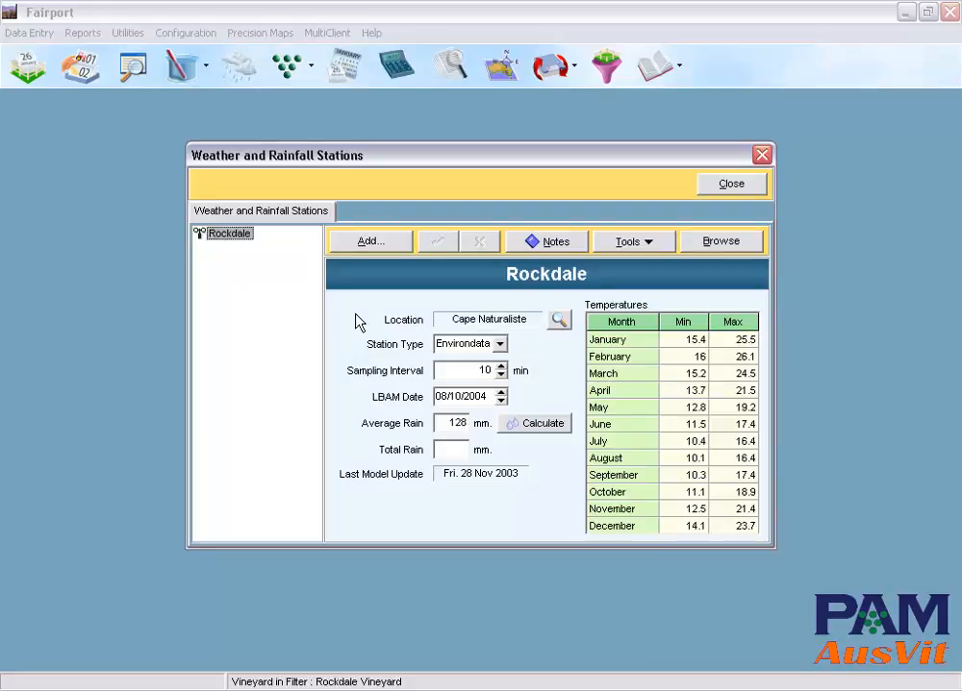
click(500, 344)
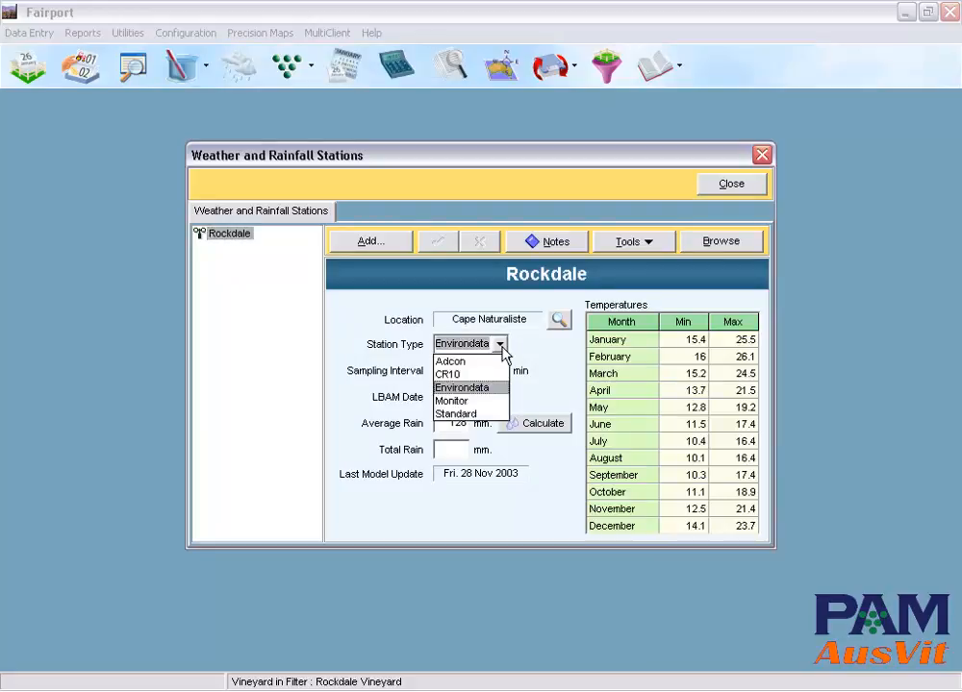
click(501, 348)
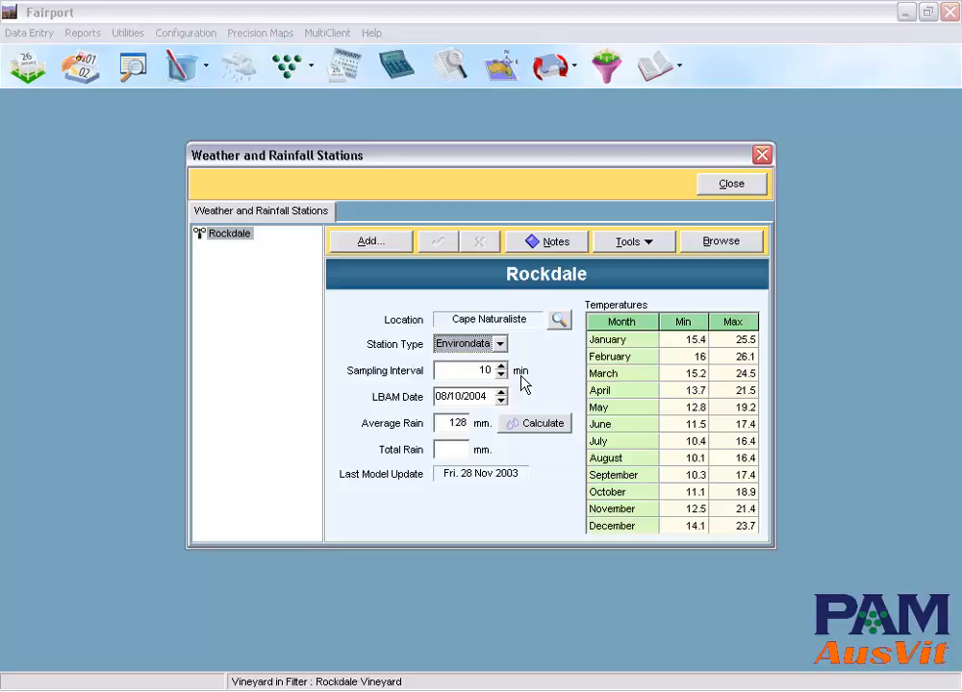
click(728, 192)
Step: Review the costs of the Sprayer 4 Row and Tractor Seeder machinery, plus the manual tasks and staff/contractors lists
click(188, 36)
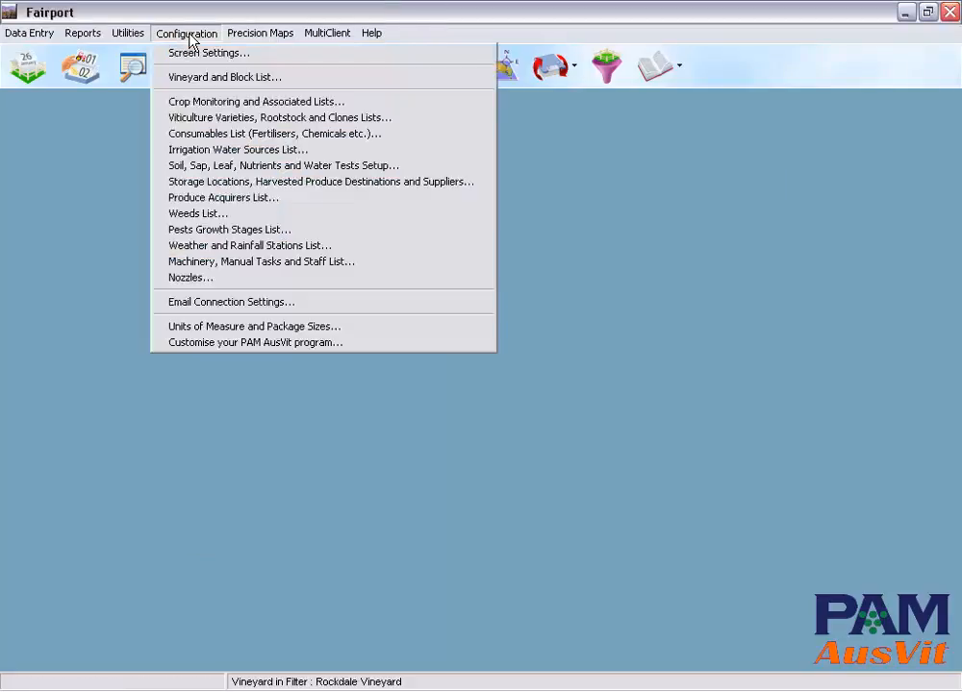
click(323, 261)
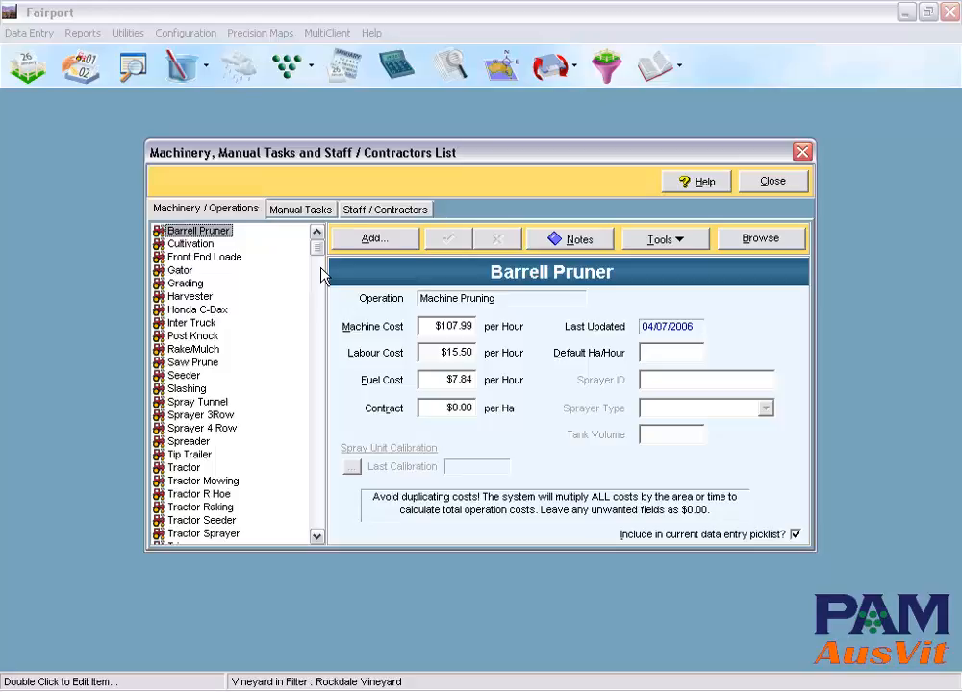
click(197, 442)
click(202, 429)
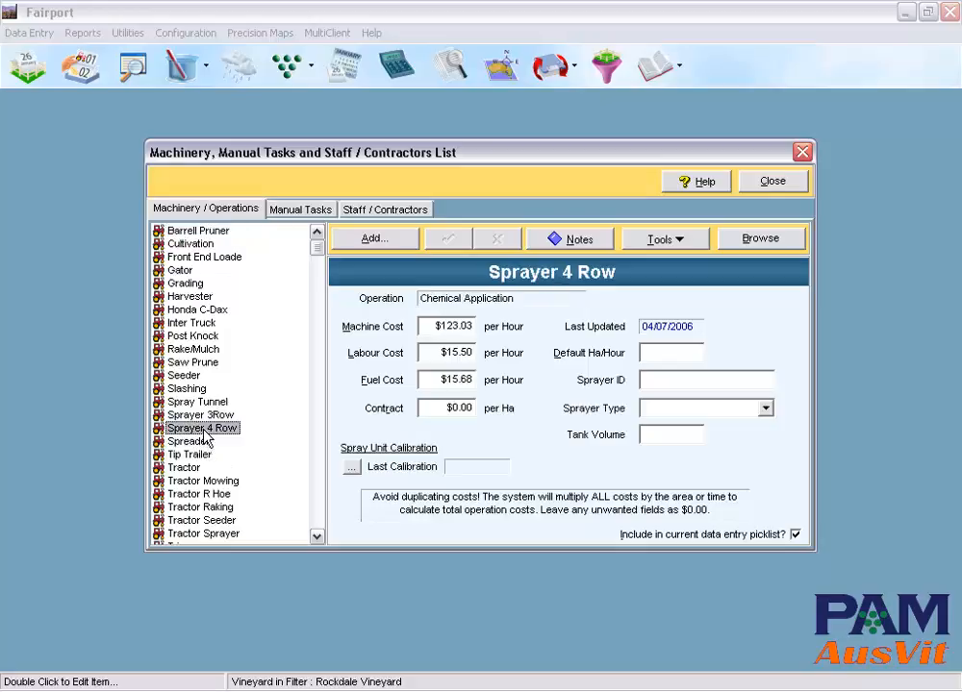
click(223, 520)
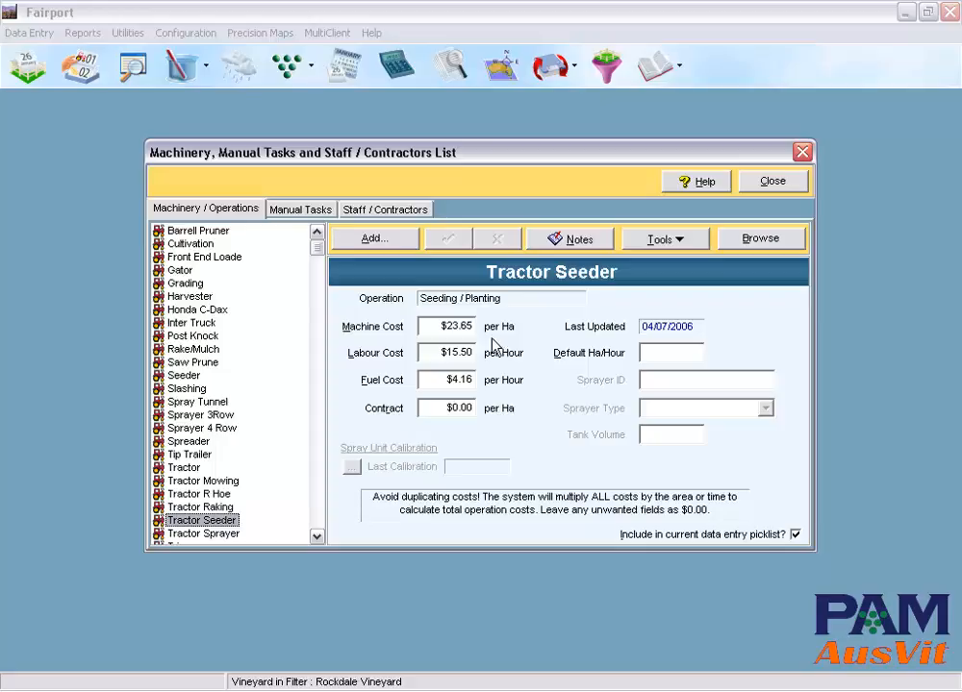
click(318, 214)
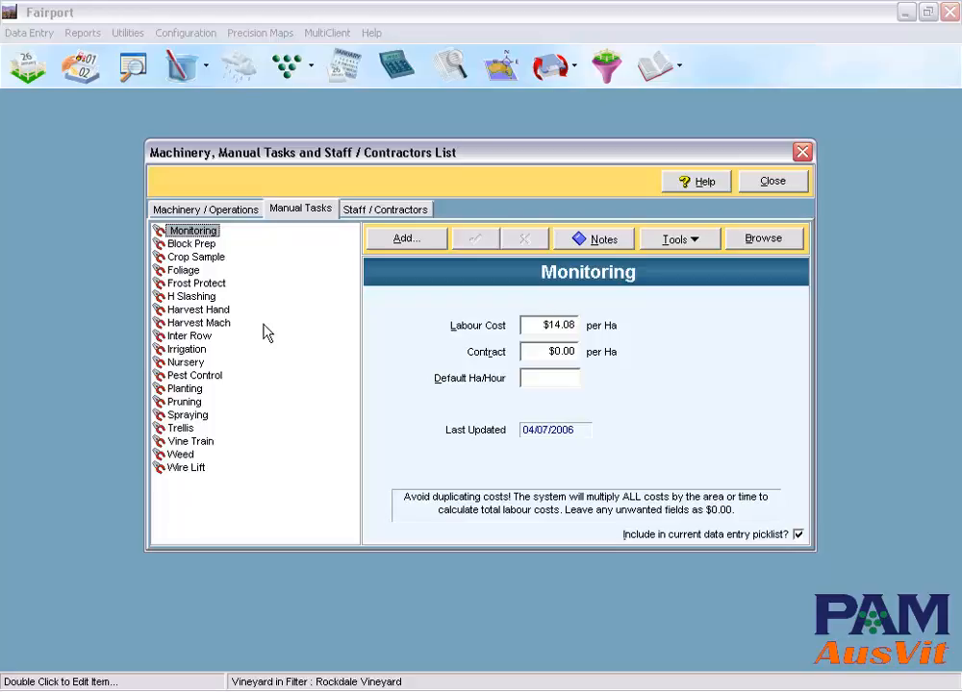
click(412, 220)
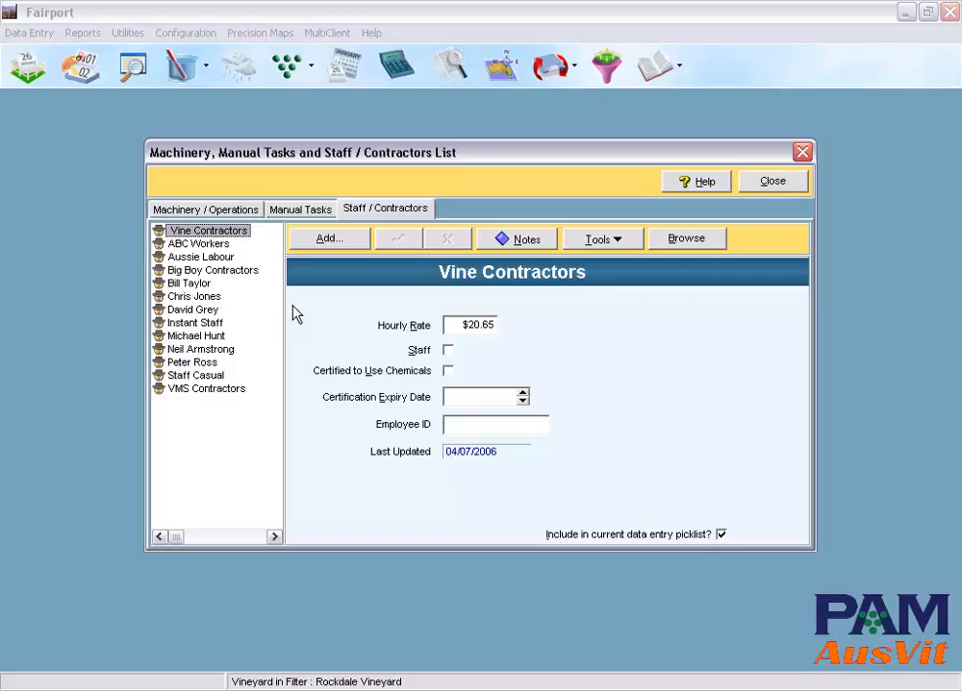
Step: Close the machinery list and review the user defined units and inventory package names under Units of Measure
click(774, 182)
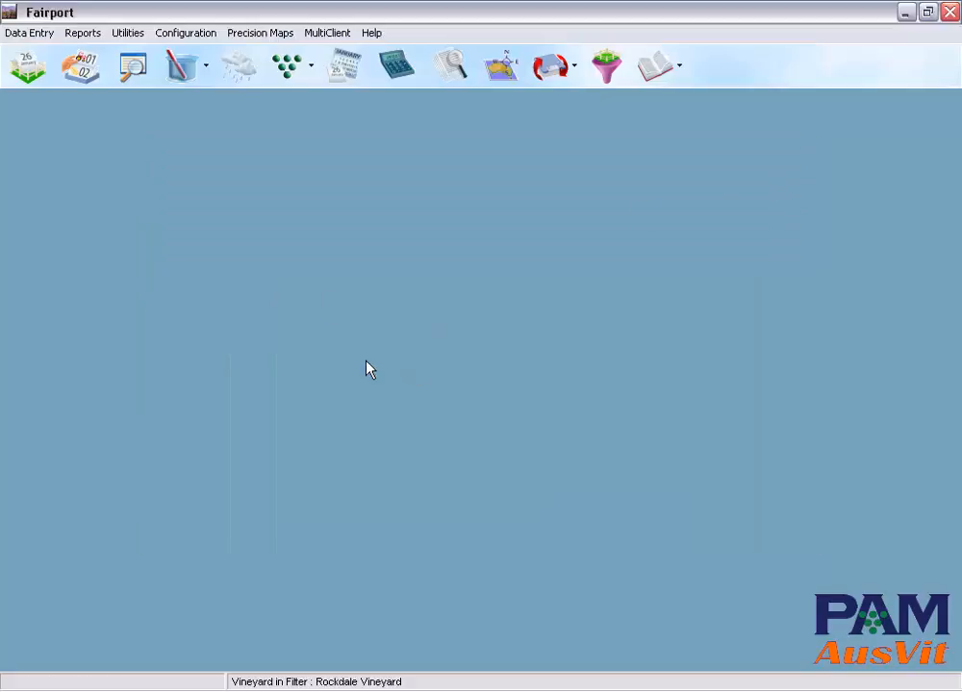
click(192, 35)
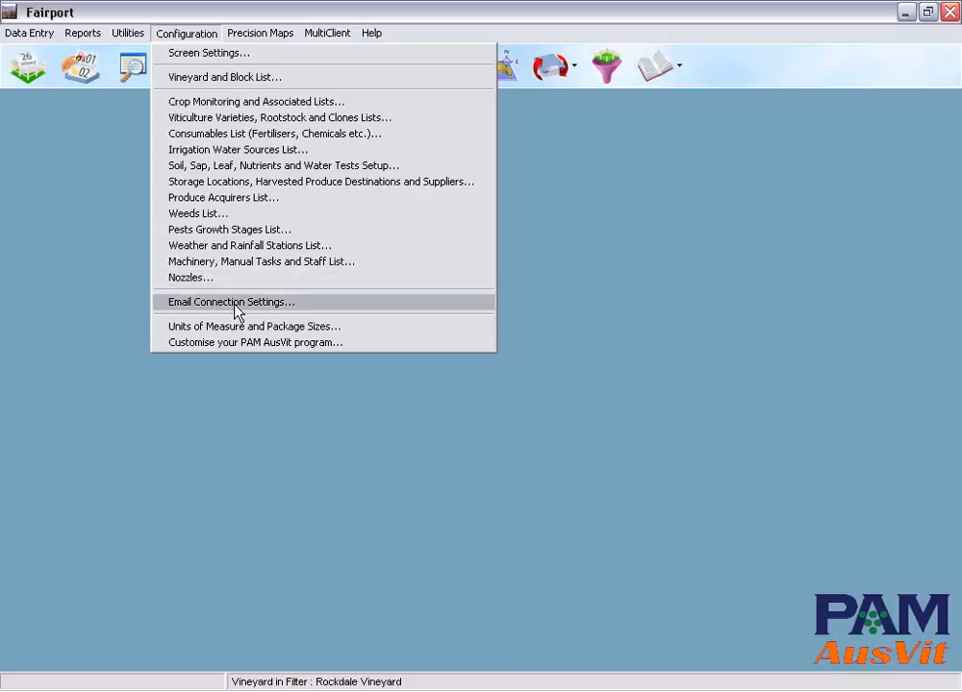
click(304, 330)
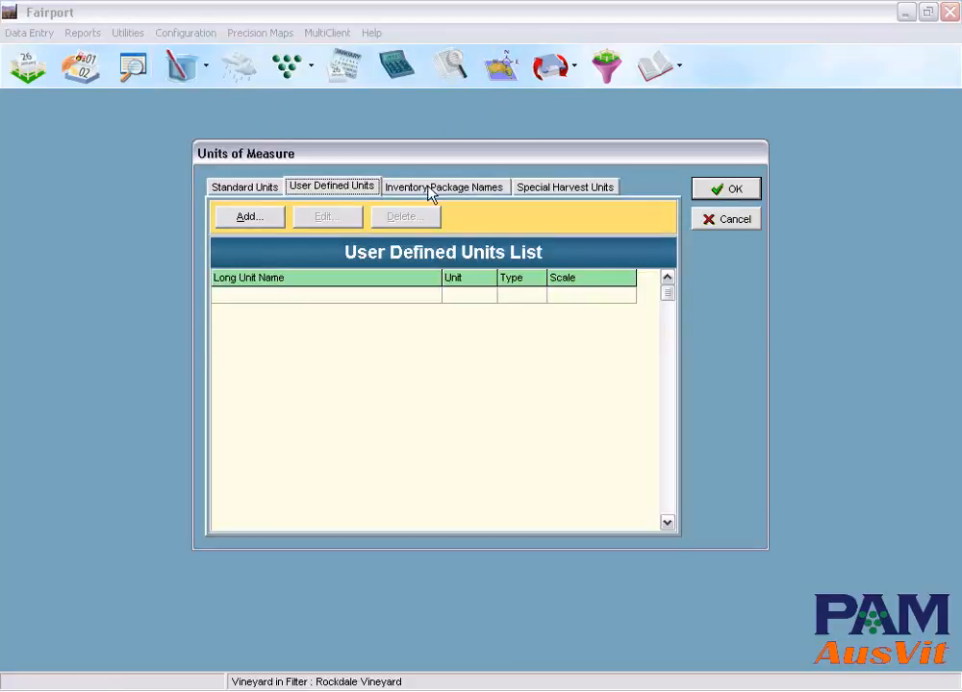
click(430, 193)
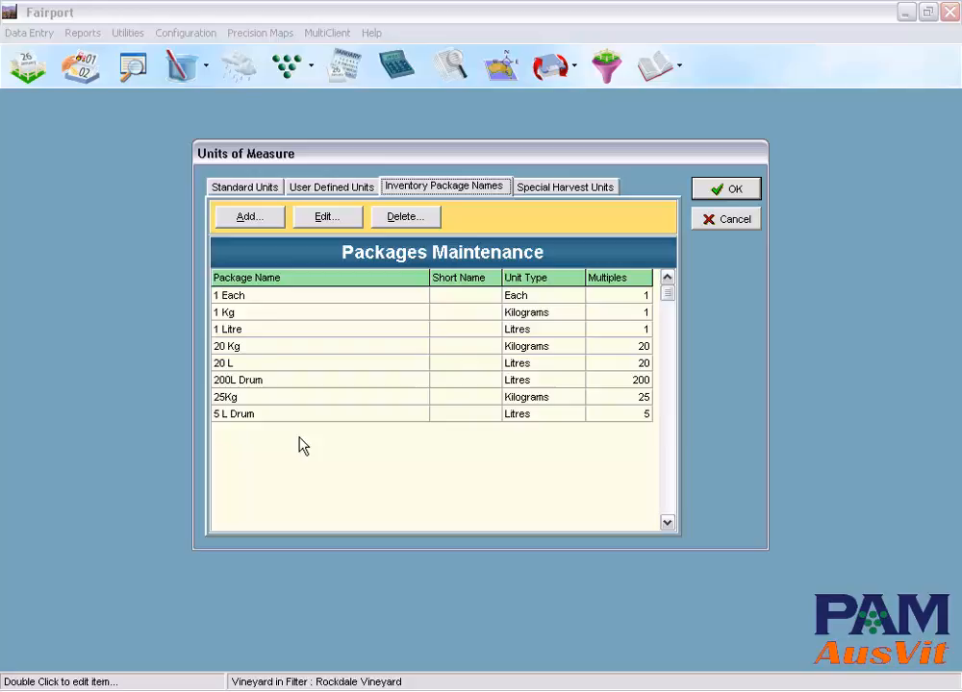
click(733, 189)
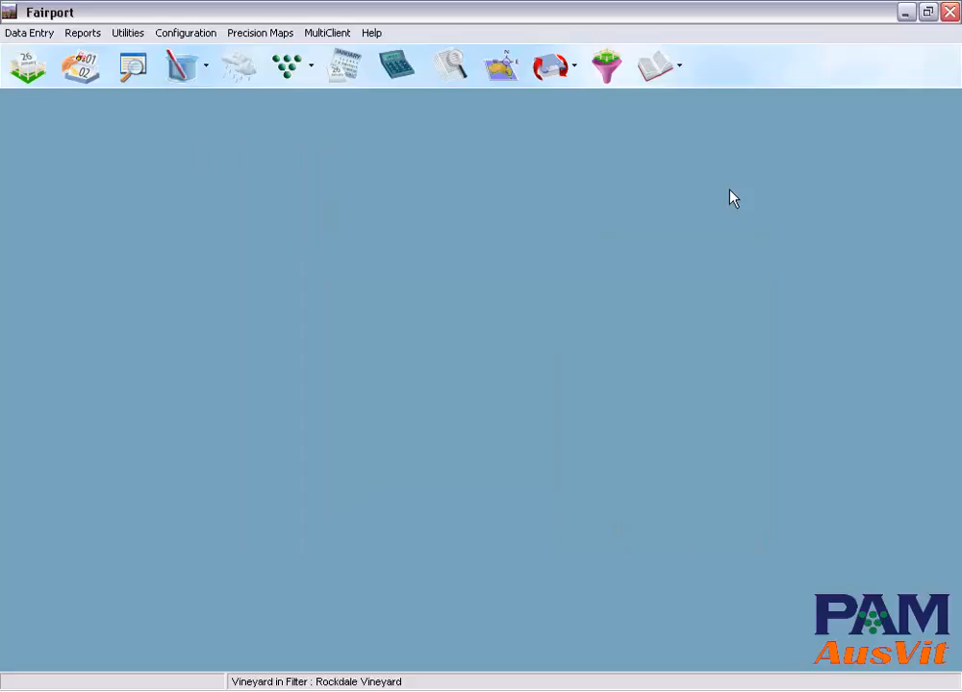
click(197, 35)
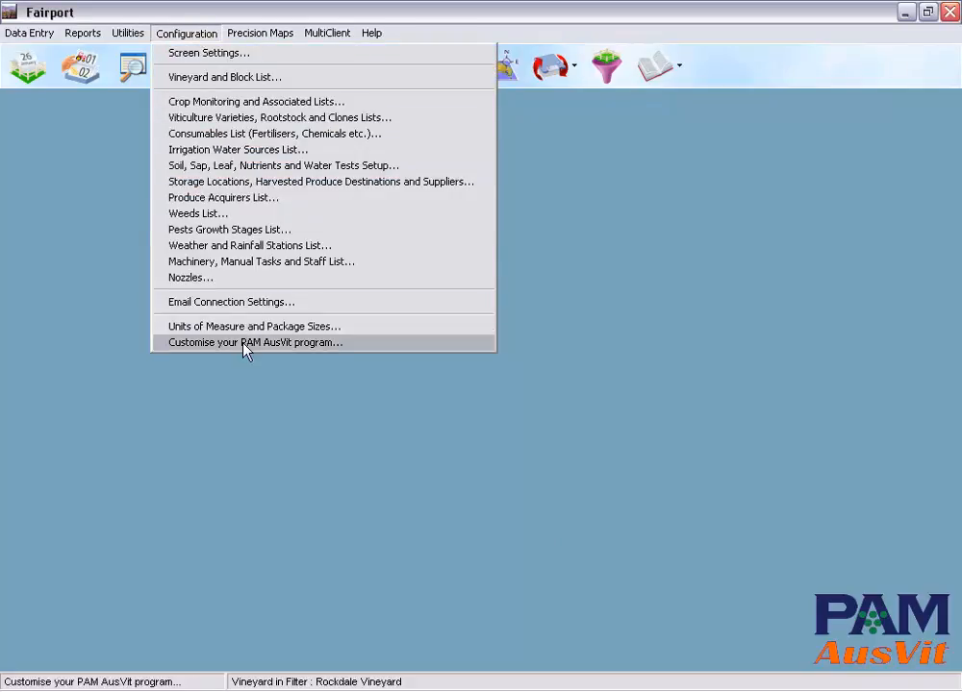
click(284, 421)
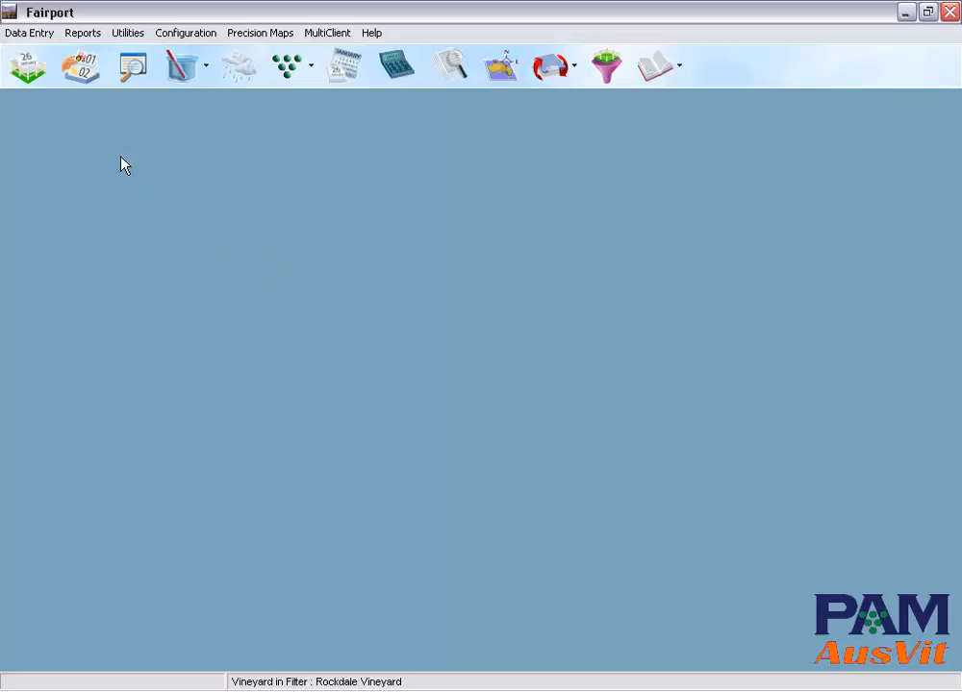
click(137, 76)
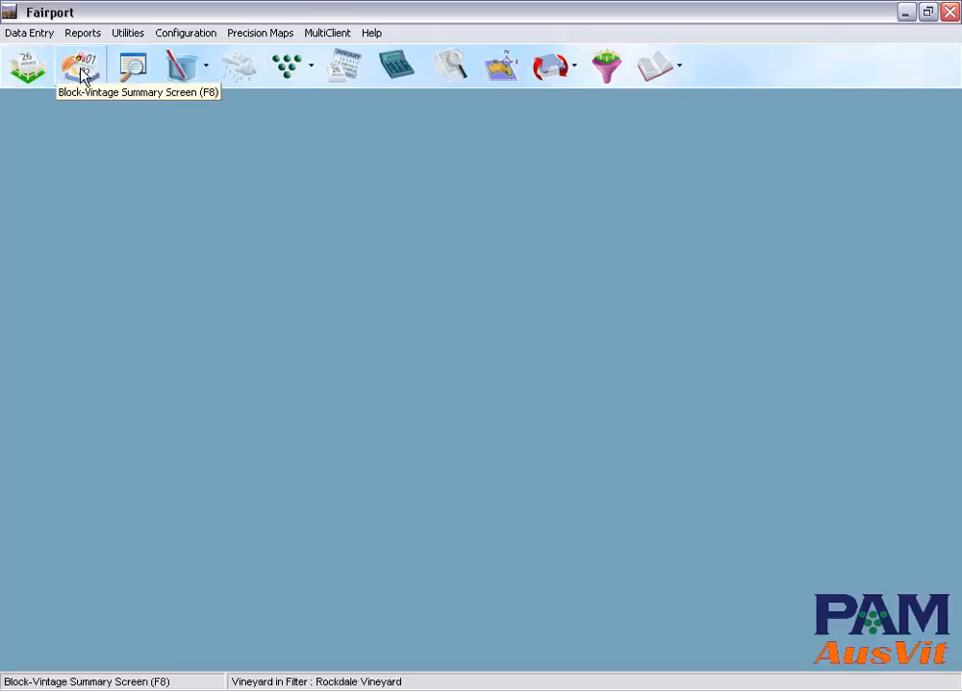
Step: Open the diary for 2004, examine the TRI-BASE BLUE spray job of 22 December on block E5 TEM, and close it without saving
click(28, 66)
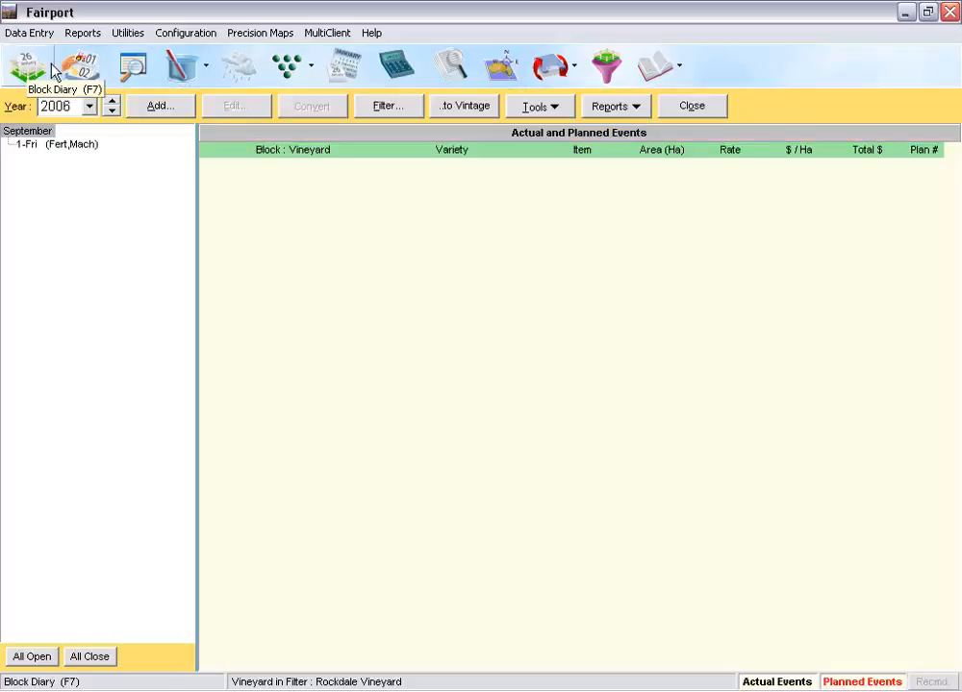
click(89, 107)
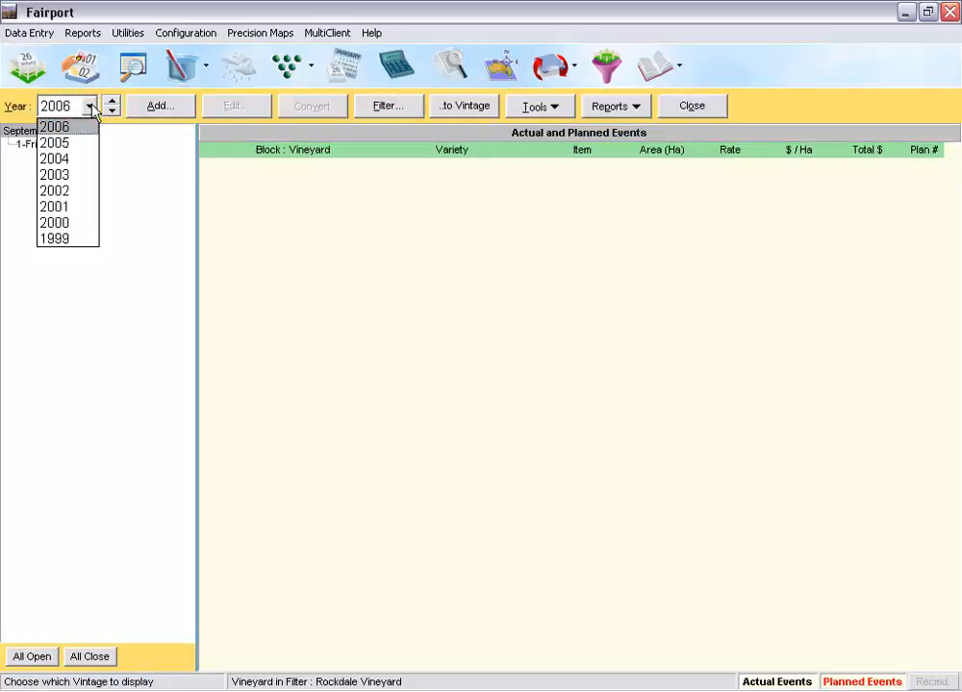
click(82, 159)
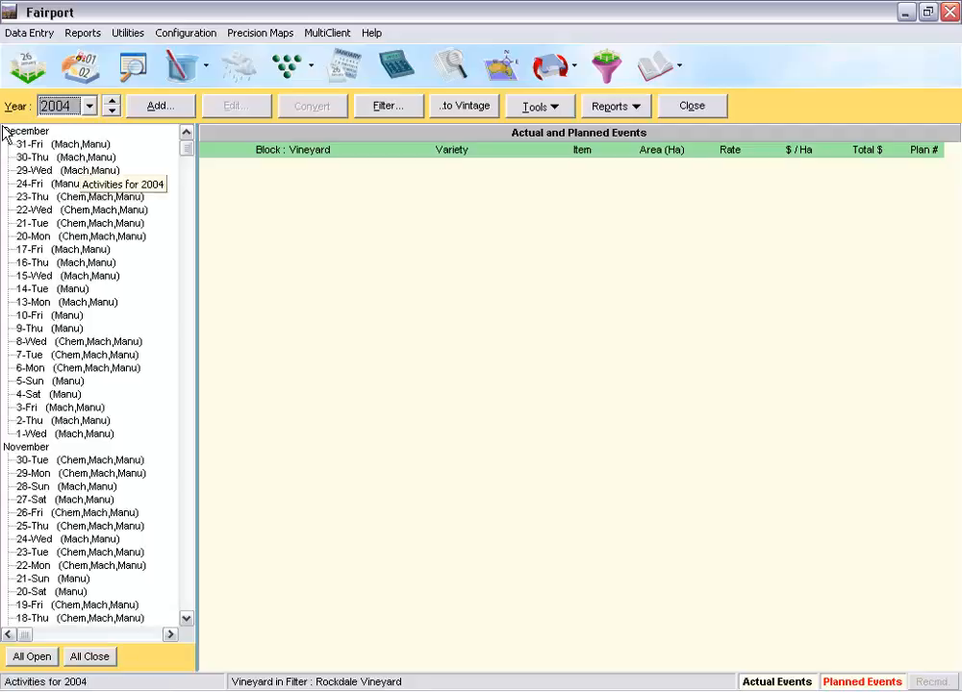
click(44, 209)
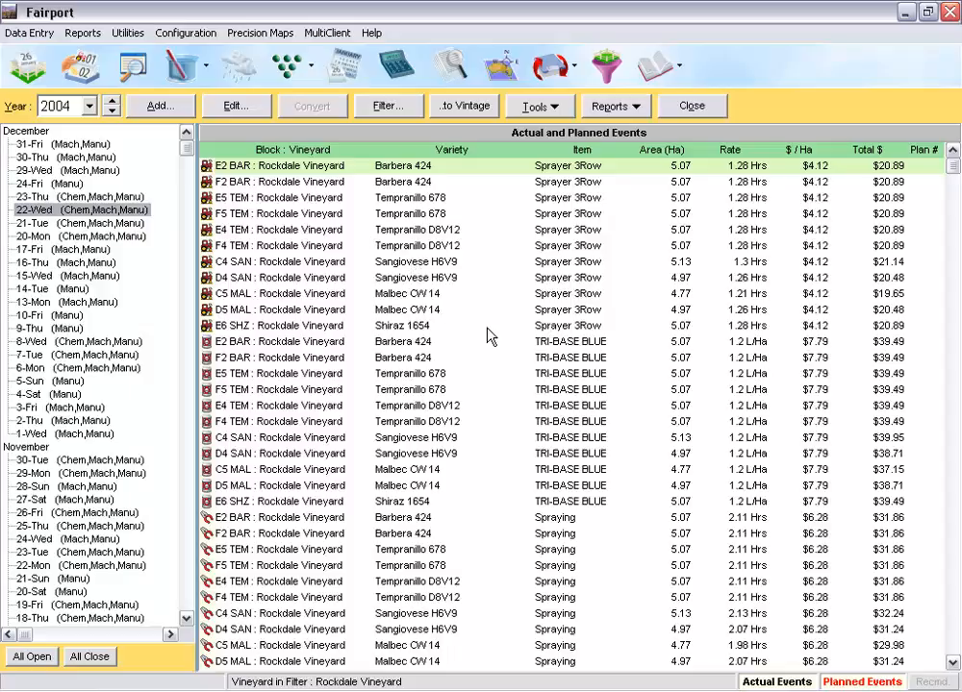
click(395, 377)
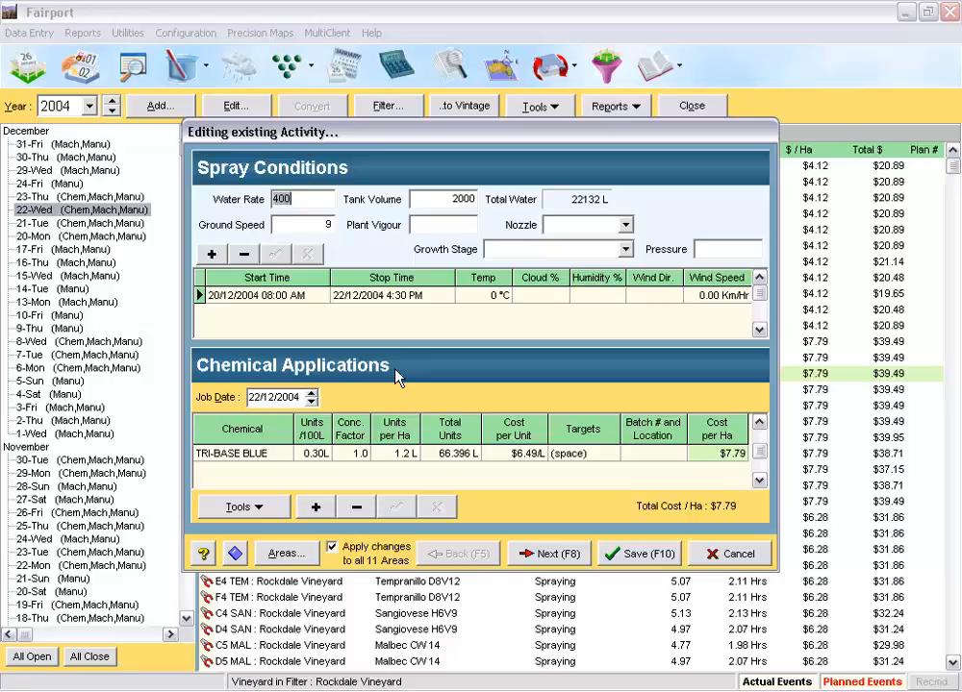
click(741, 555)
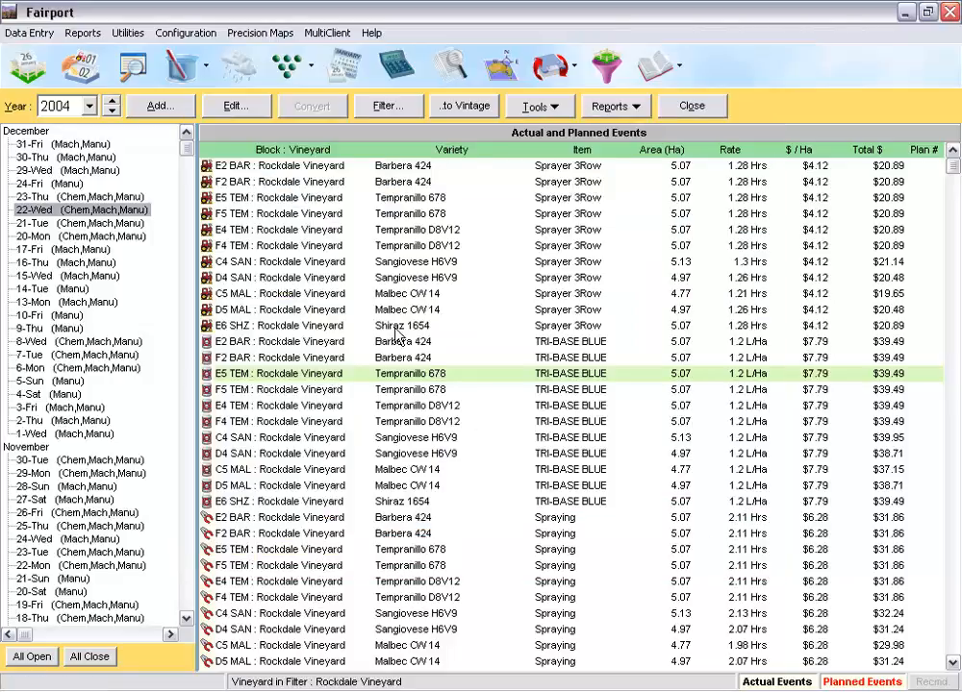
Step: Switch the diary to 2002 and filter the displayed activities to Chemical Application only
click(88, 106)
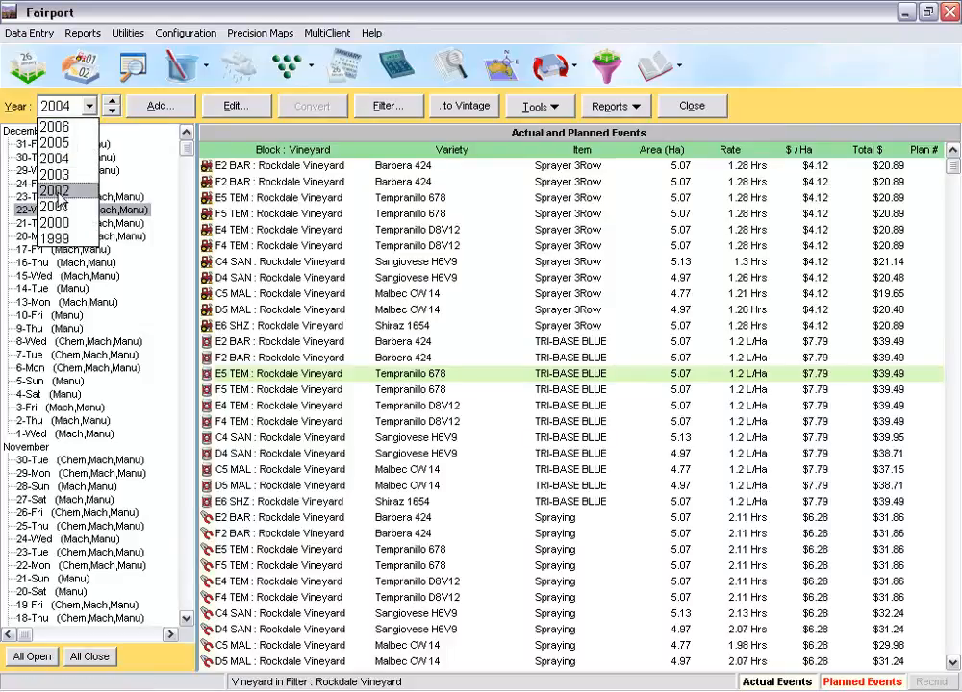
click(56, 192)
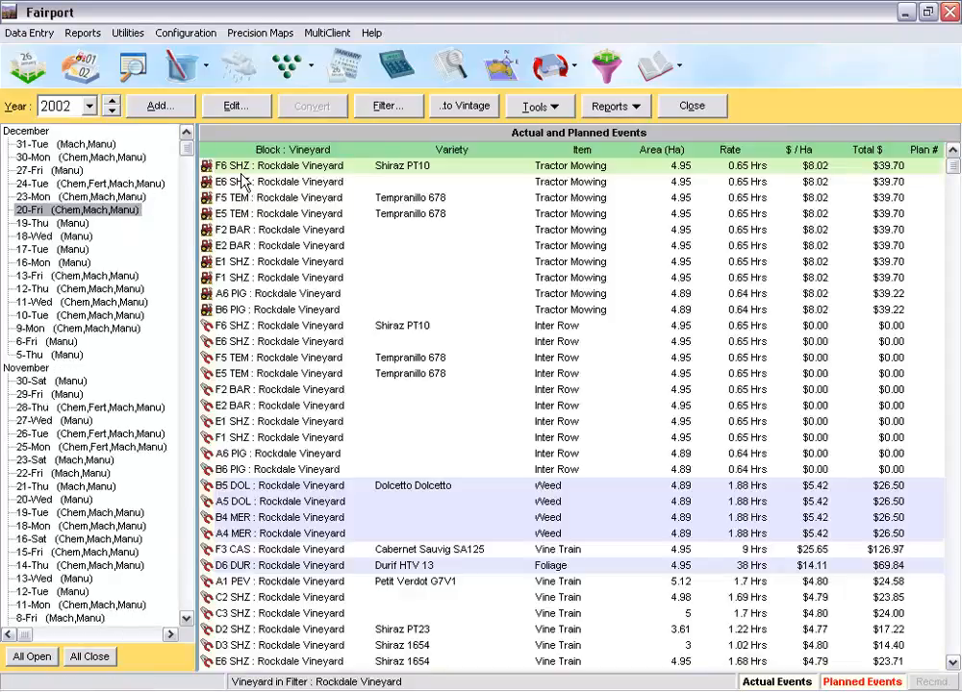
click(408, 108)
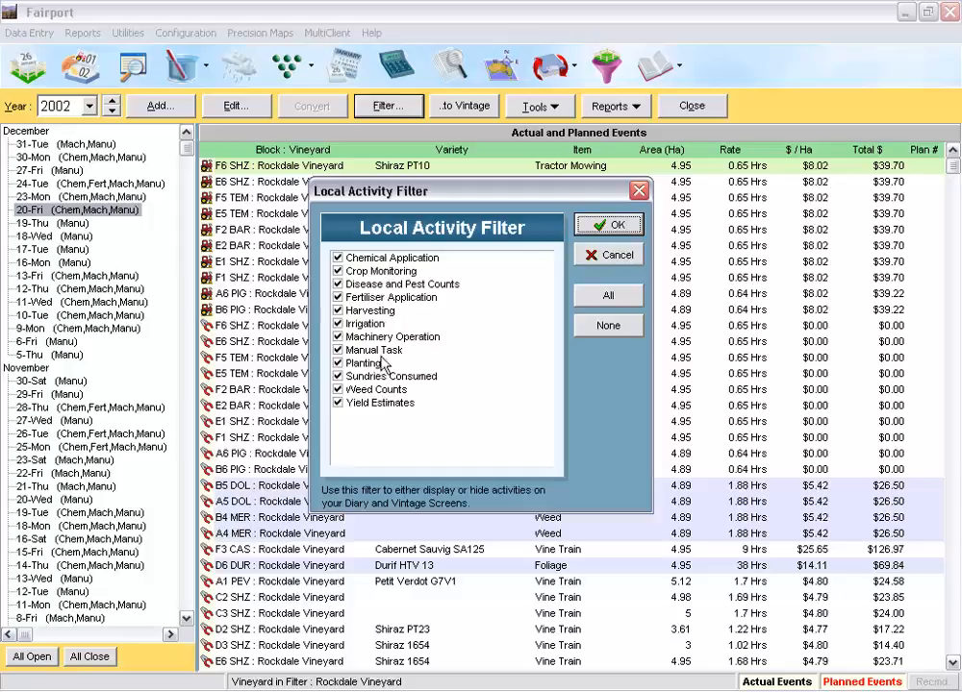
click(620, 331)
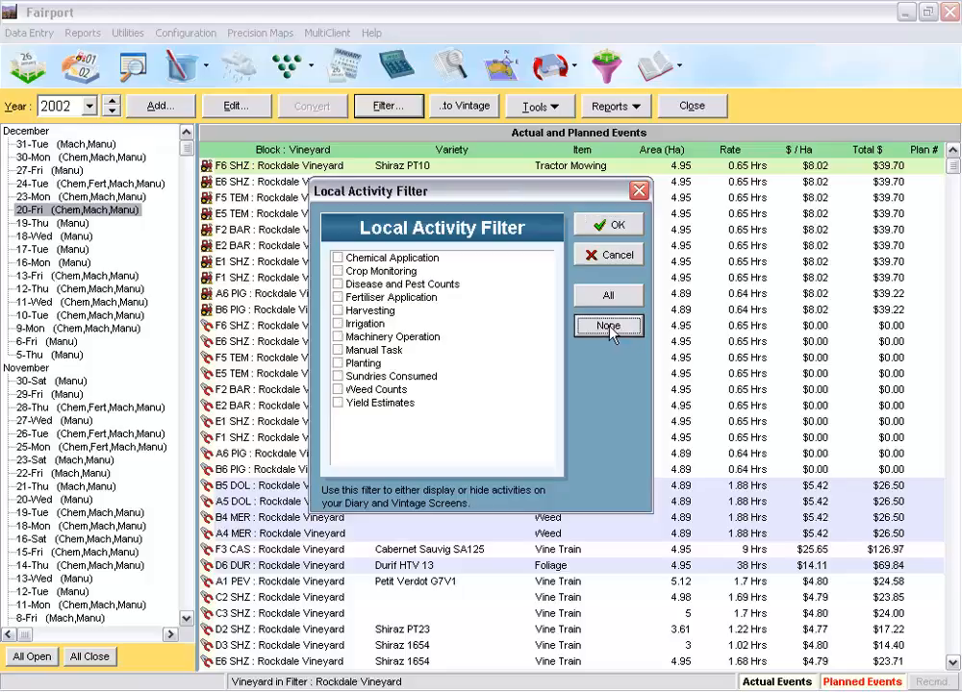
click(338, 258)
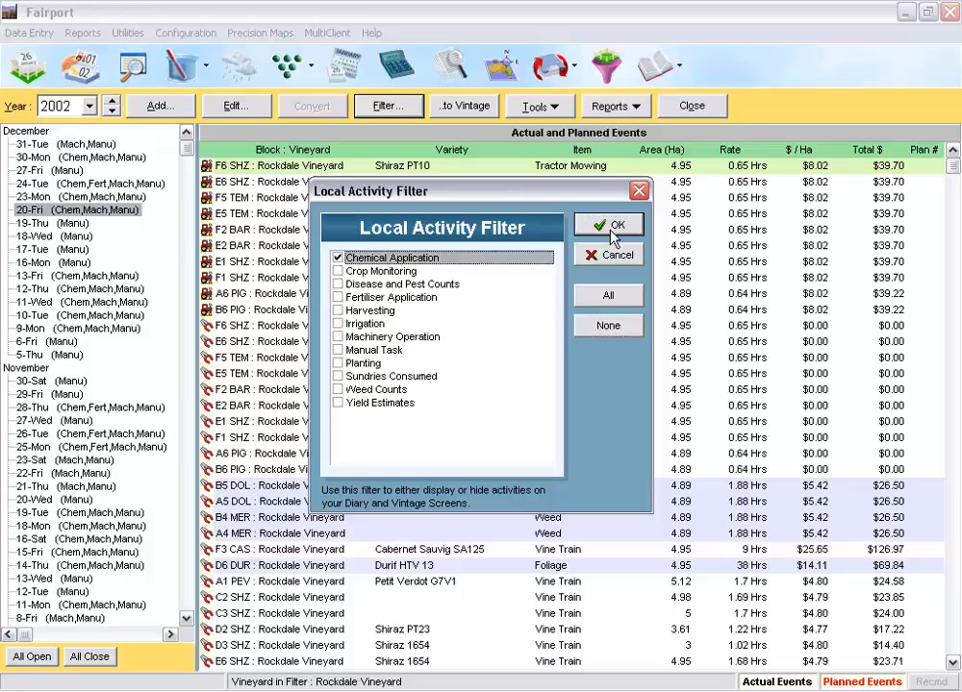
click(613, 233)
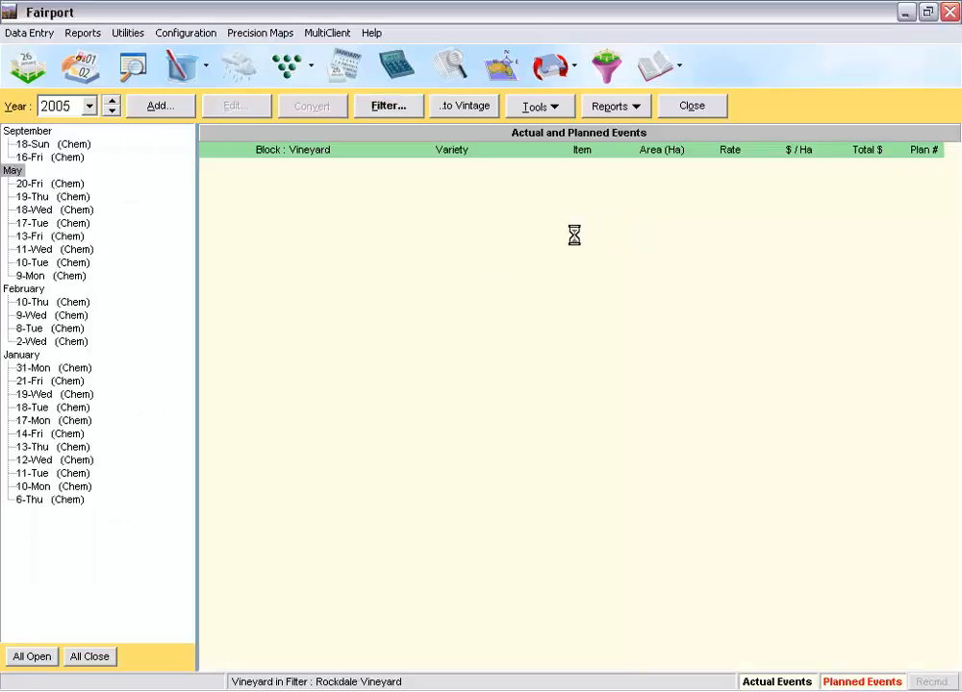
Step: View the chemical applications of 17 May 2005 and reset the diary filter to all activity types
click(60, 223)
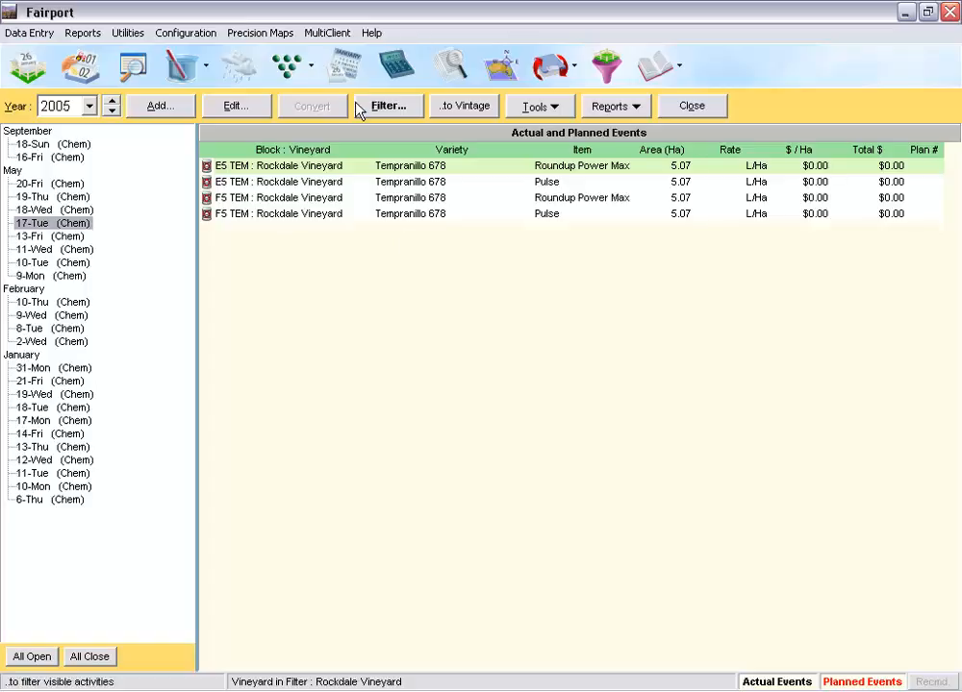
click(399, 108)
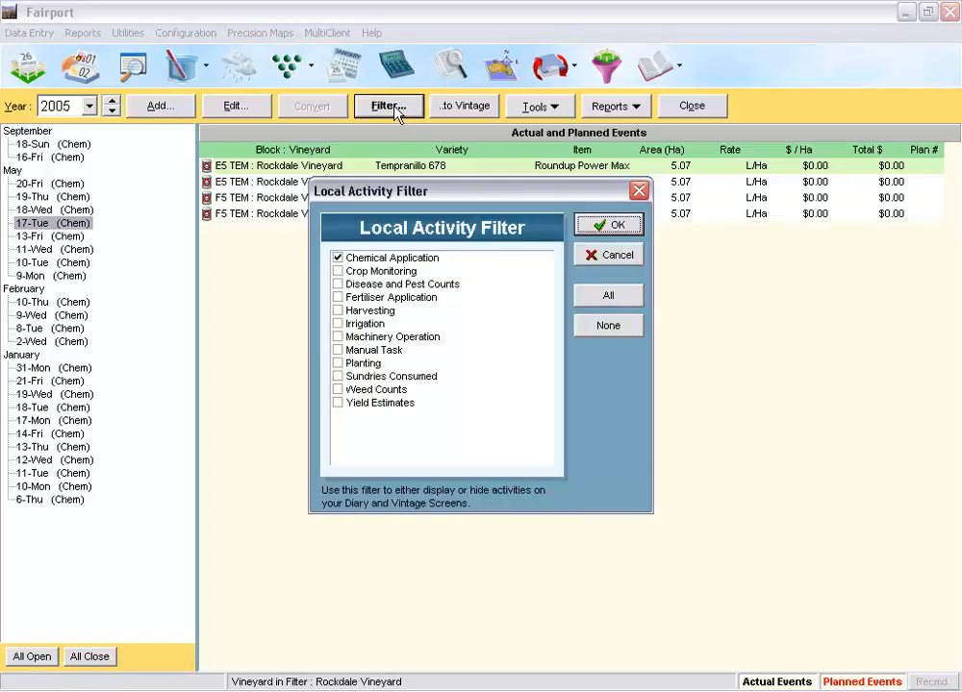
click(611, 297)
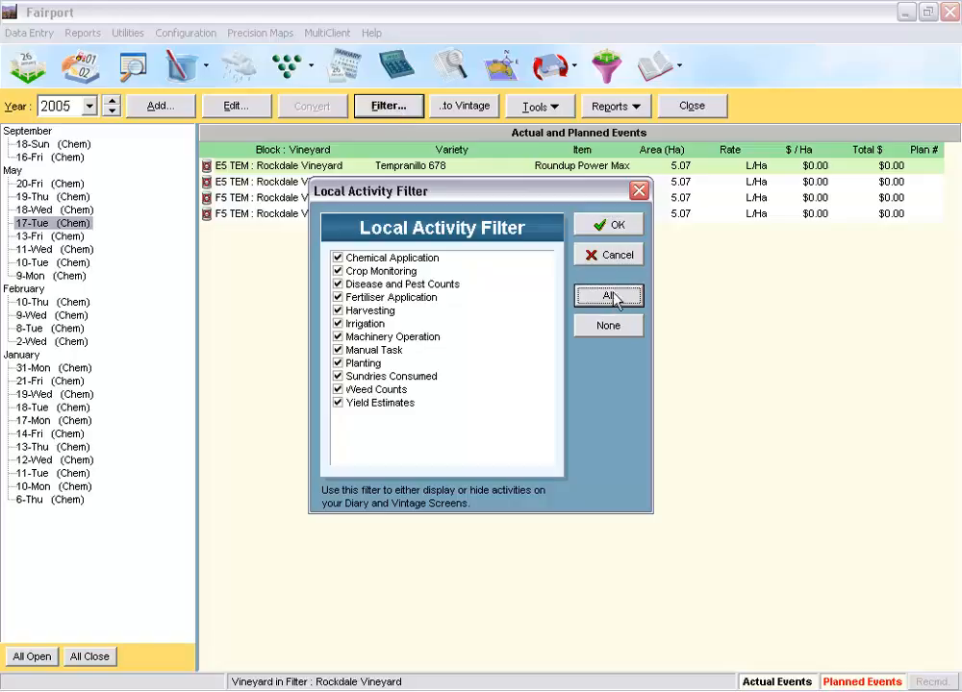
click(609, 225)
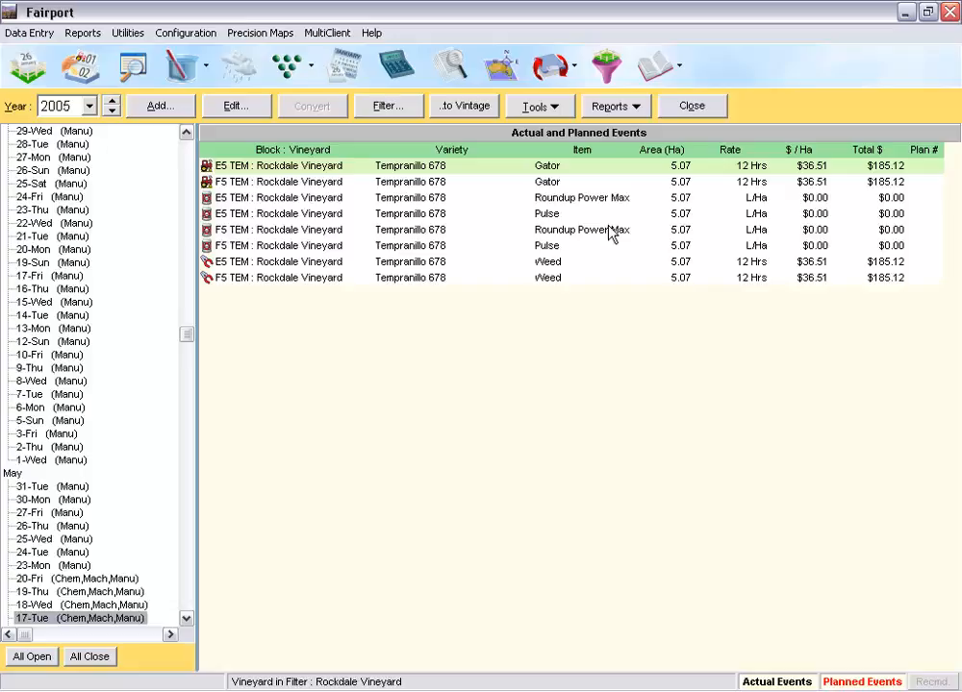
Step: Open the block-vintage summary and compare block E5 TEM's events and costs for vintages 2006, 2005 and 2004
click(84, 75)
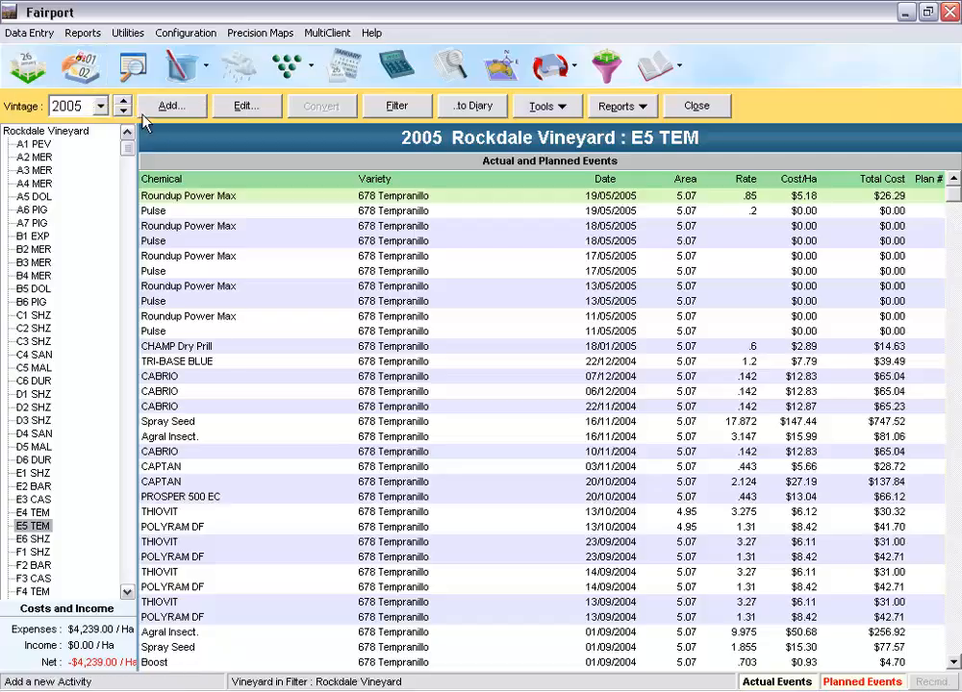
click(123, 100)
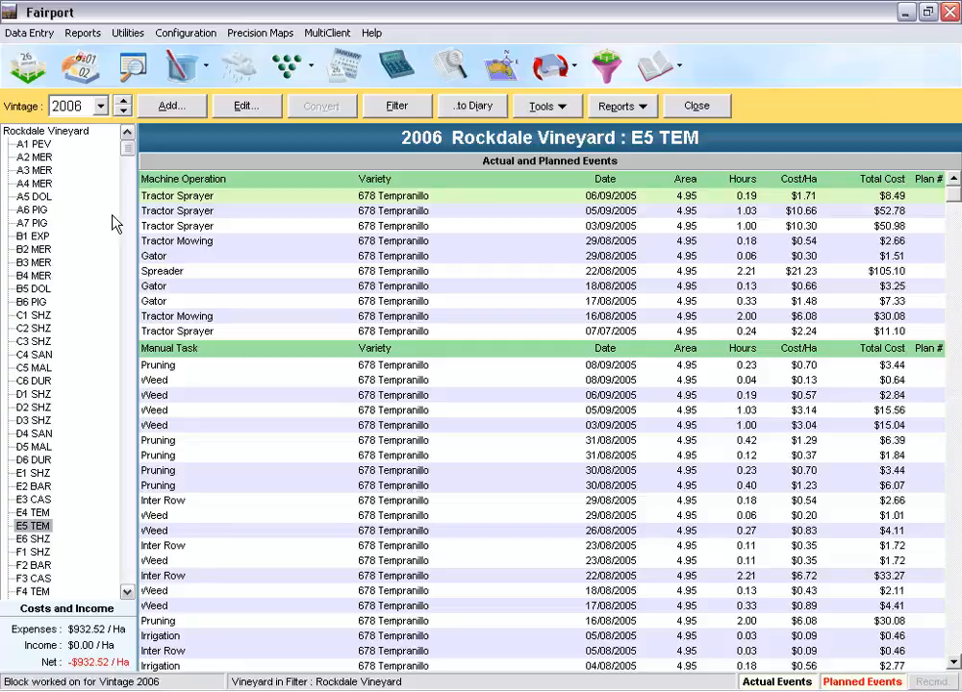
click(124, 112)
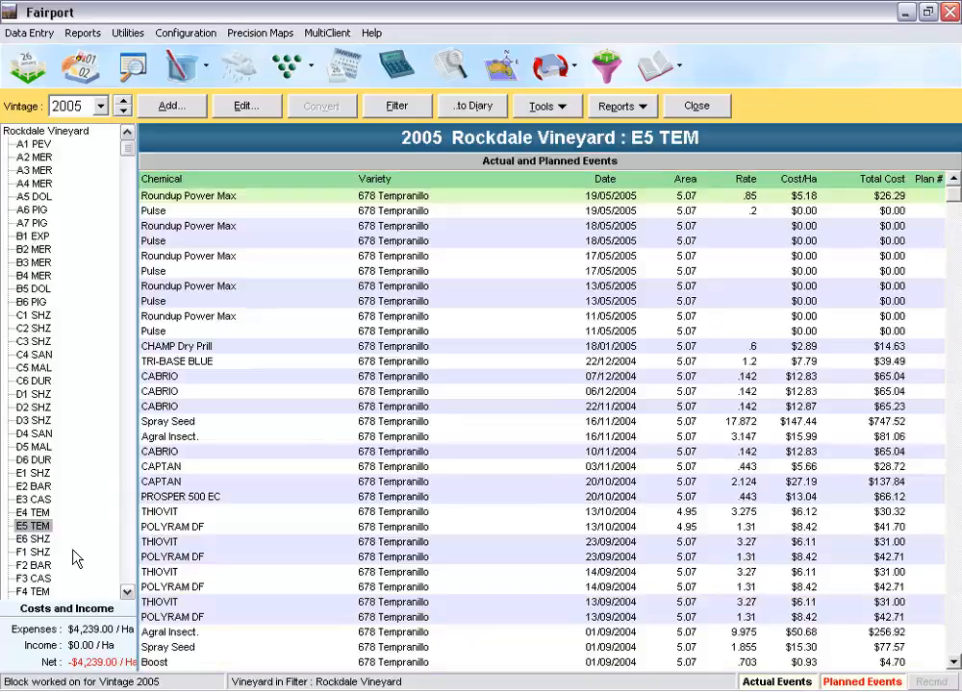
click(124, 111)
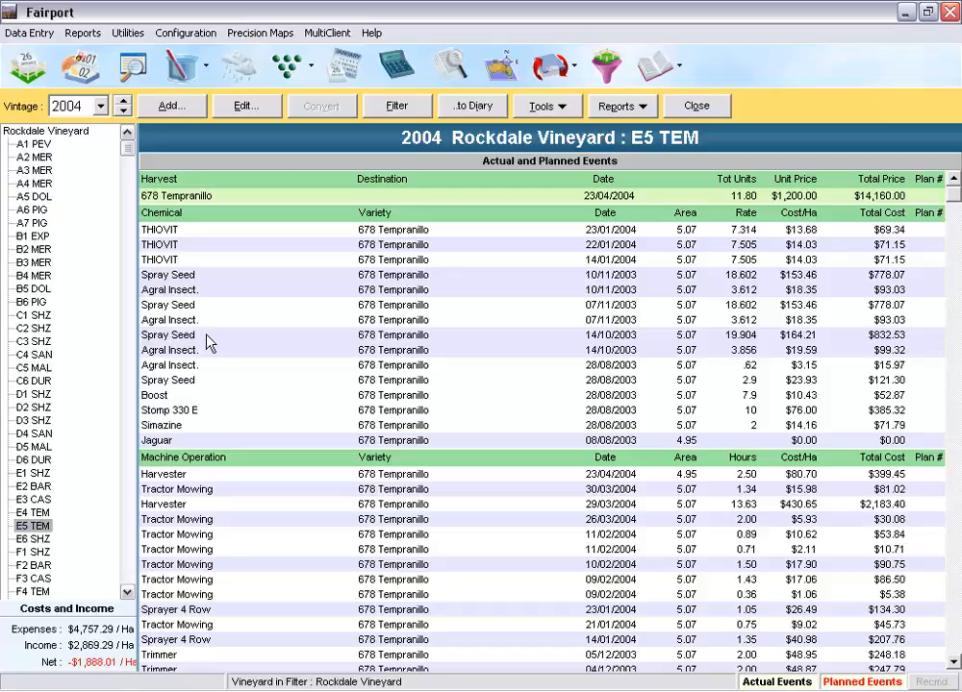
Step: Examine block C5 MAL's THIOVIT application of 14/01/2004 in the 2004 vintage and close it without saving
click(34, 367)
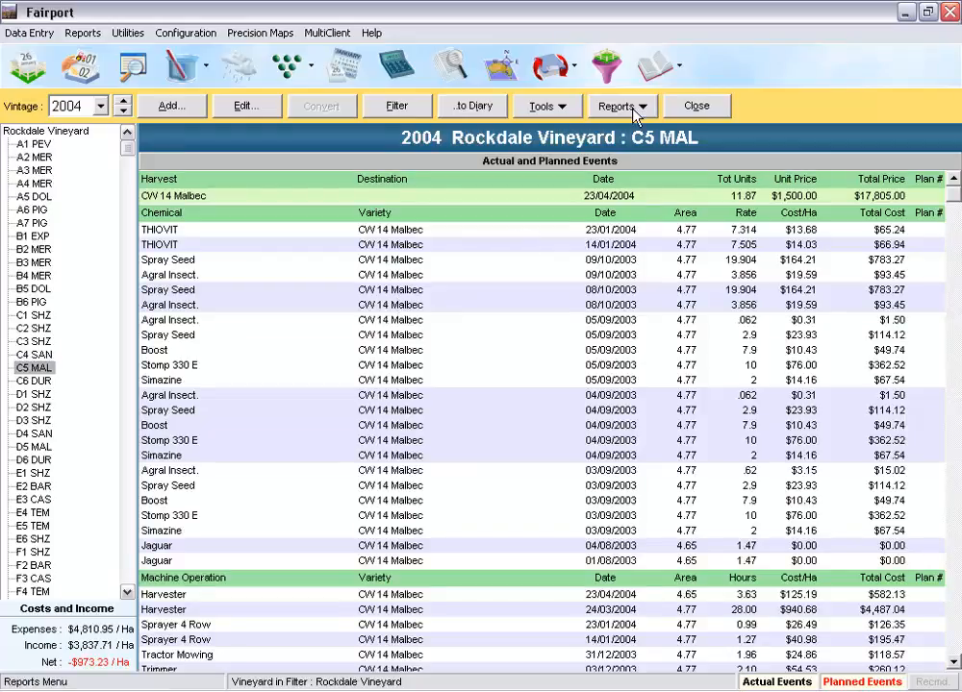
double_click(369, 247)
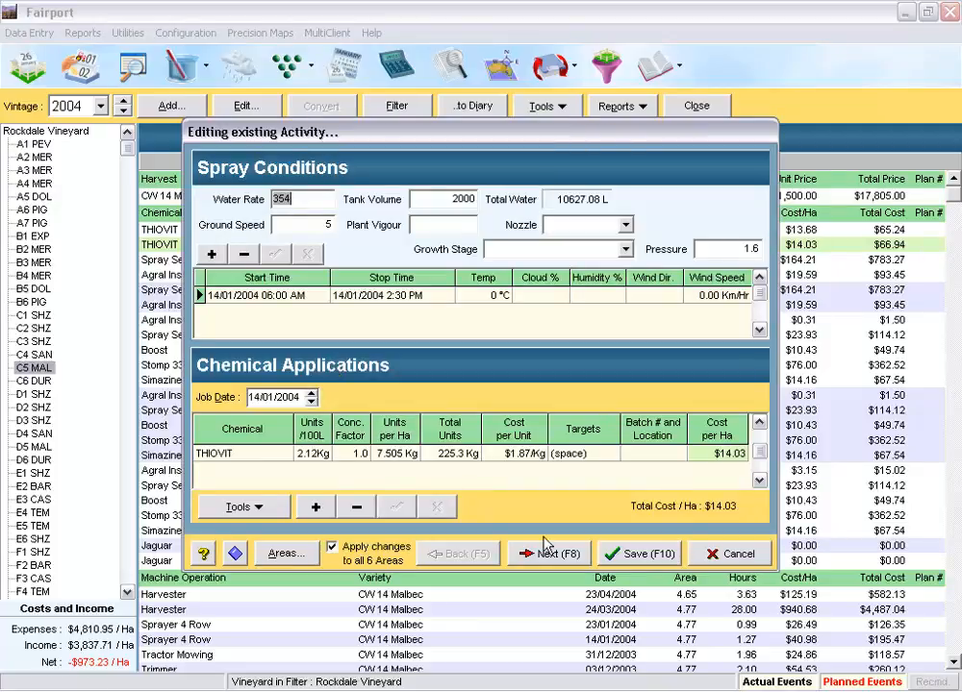
click(726, 554)
Step: Look over the available vintage reports and tools, and review the 2004 costs and income of blocks C5 MAL and D2 SHZ
click(630, 107)
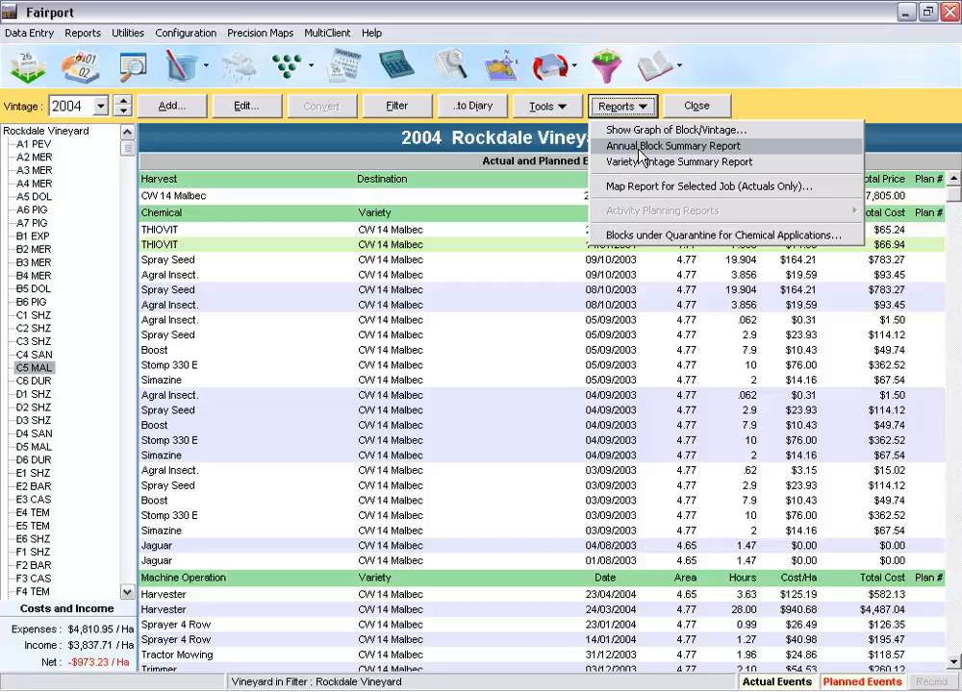
click(563, 108)
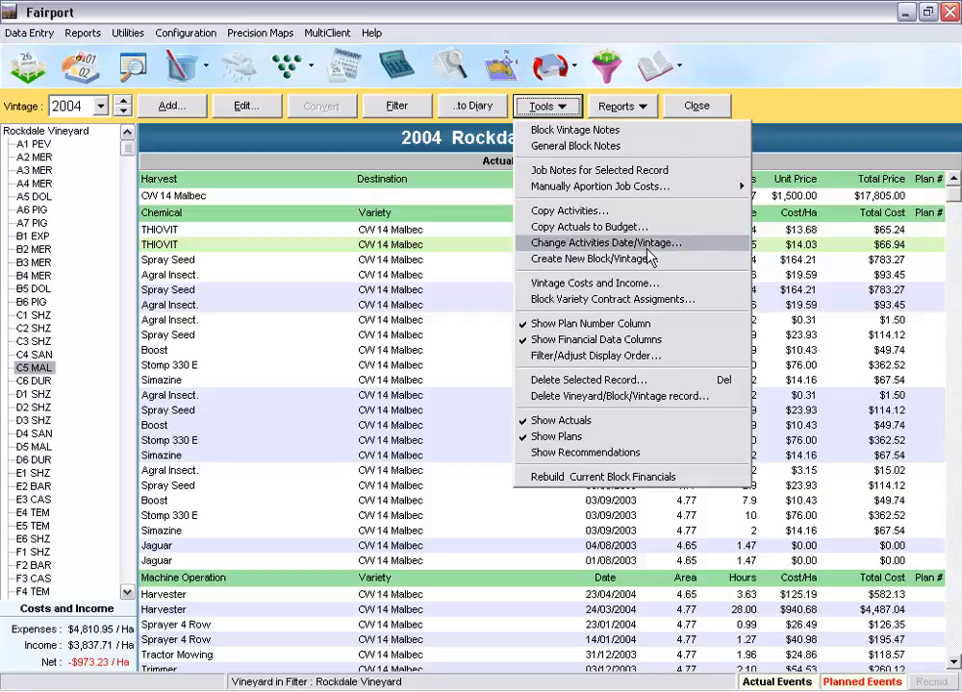
click(664, 284)
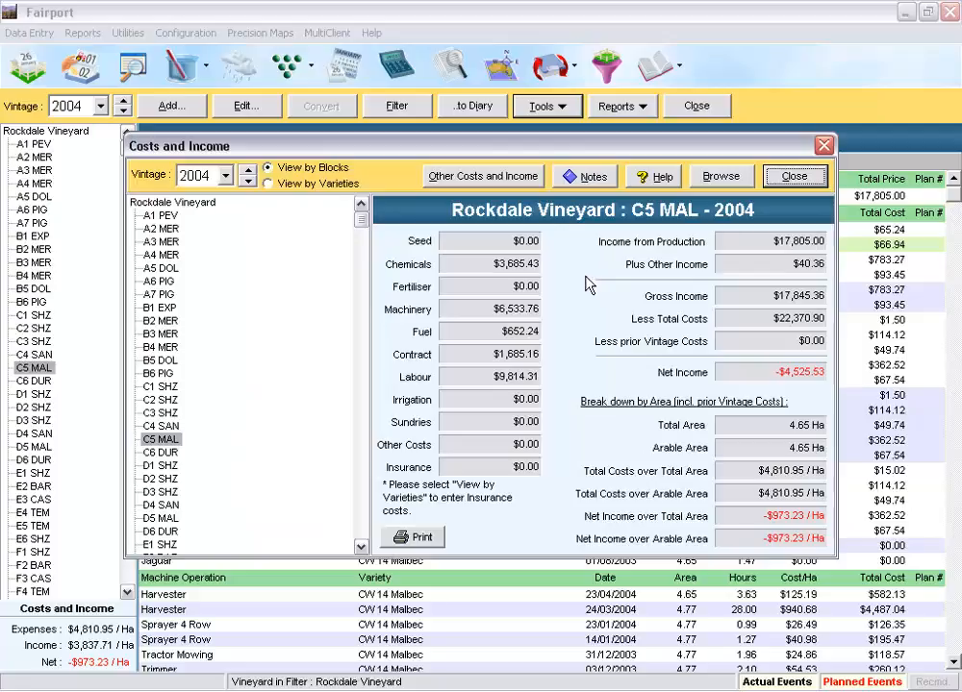
drag(475, 145, 448, 82)
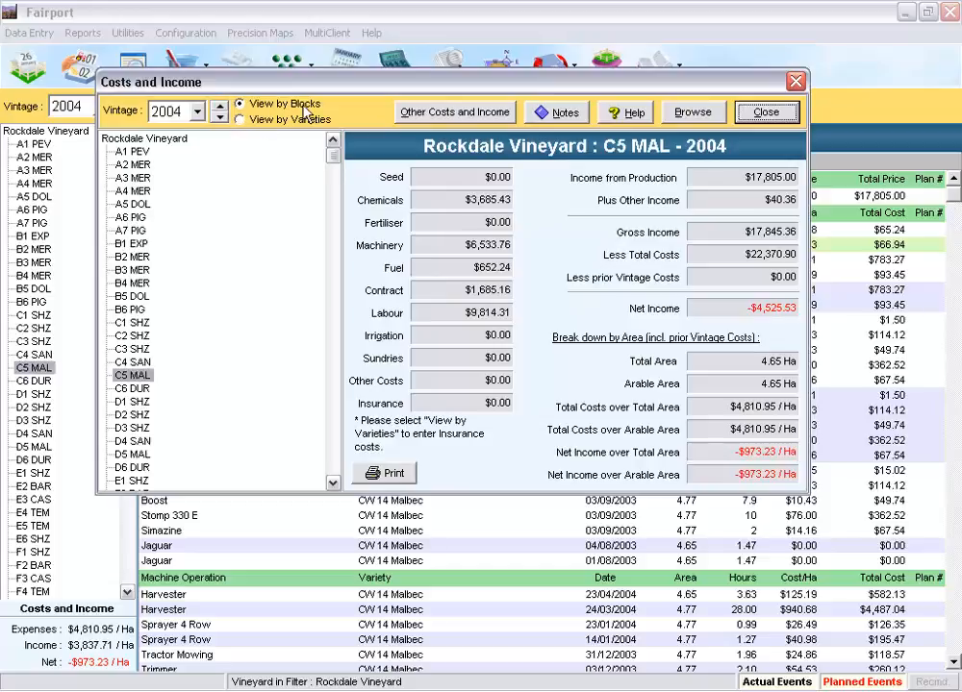
click(126, 415)
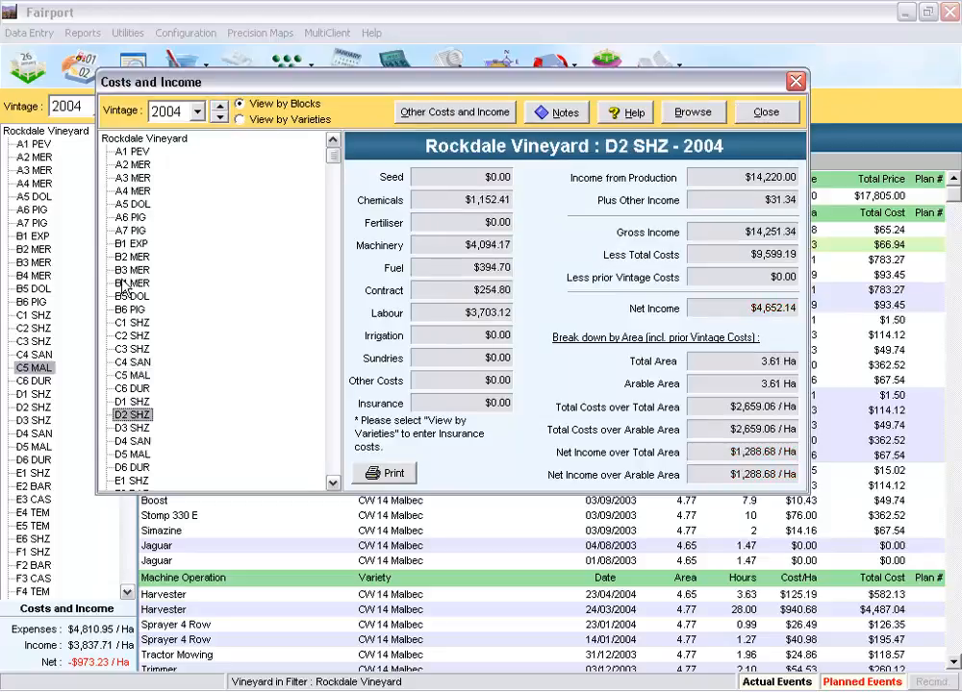
Step: Review block B3 MER's 2004 costs and income, compare the Merlot D3V14 blocks by variety, and close the costs view
click(133, 270)
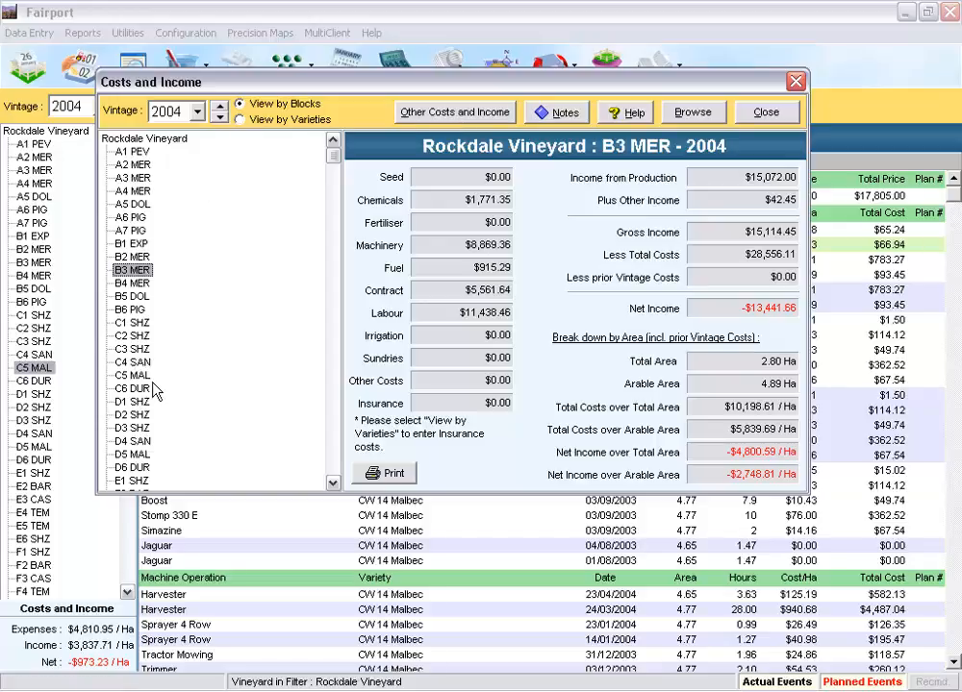
click(240, 121)
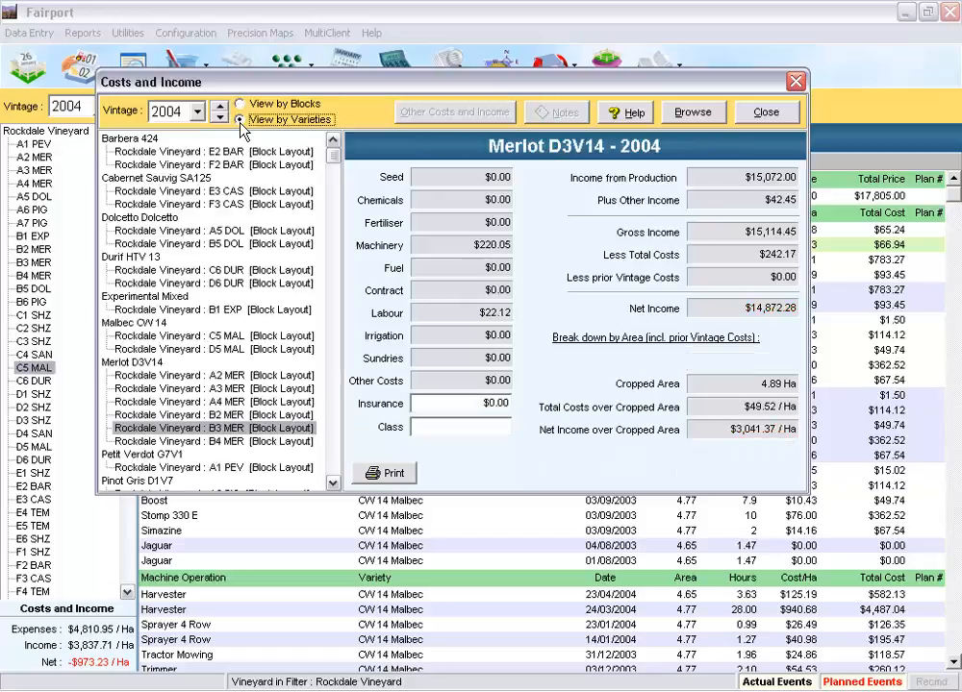
click(180, 377)
click(180, 389)
click(180, 403)
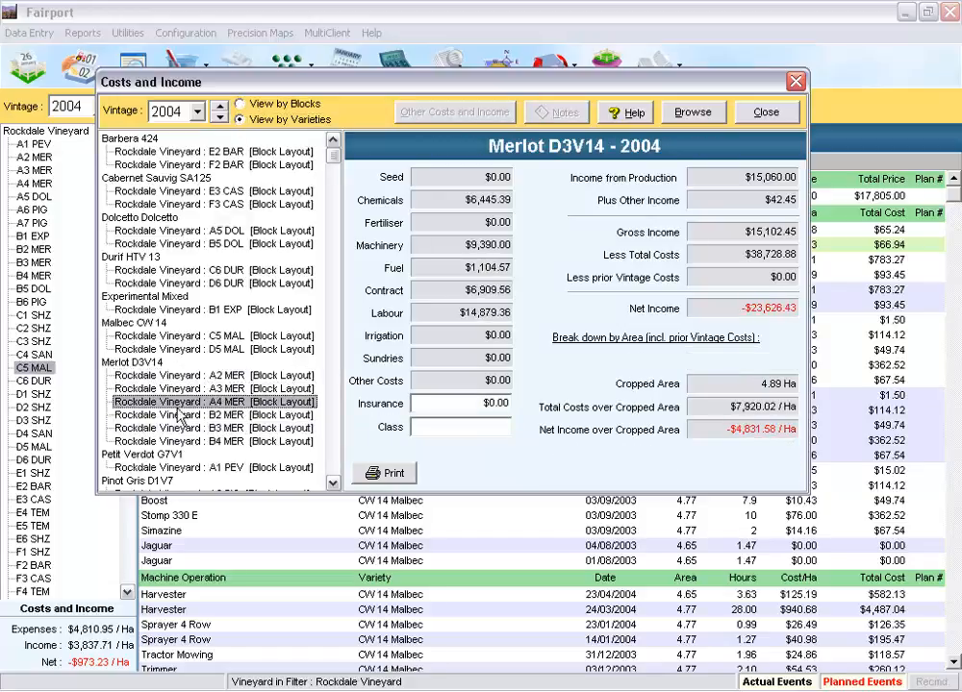
click(181, 429)
click(181, 416)
click(185, 403)
click(190, 378)
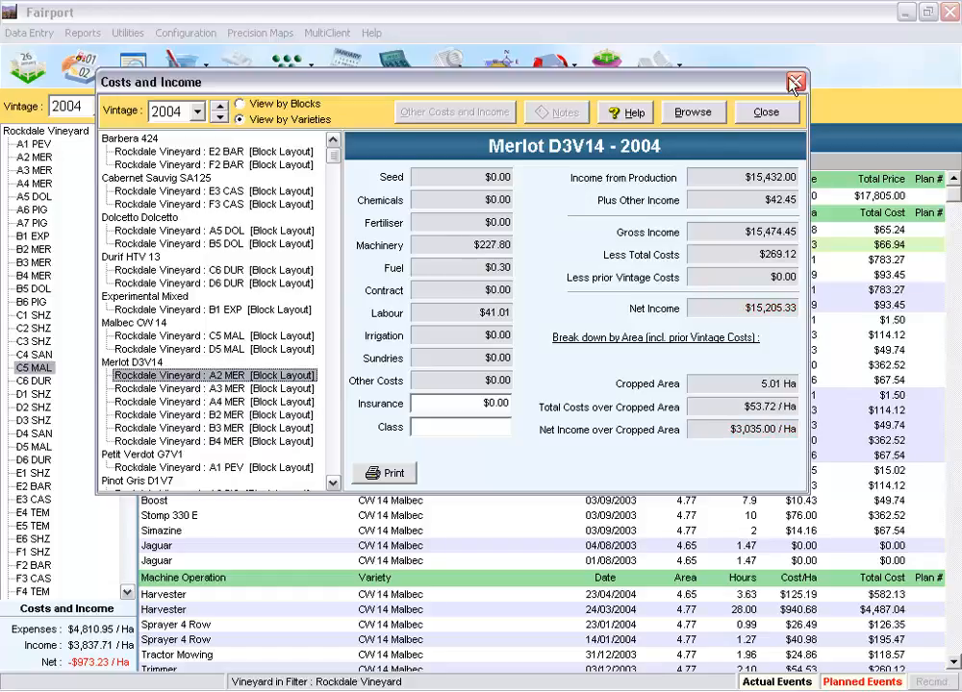
click(768, 111)
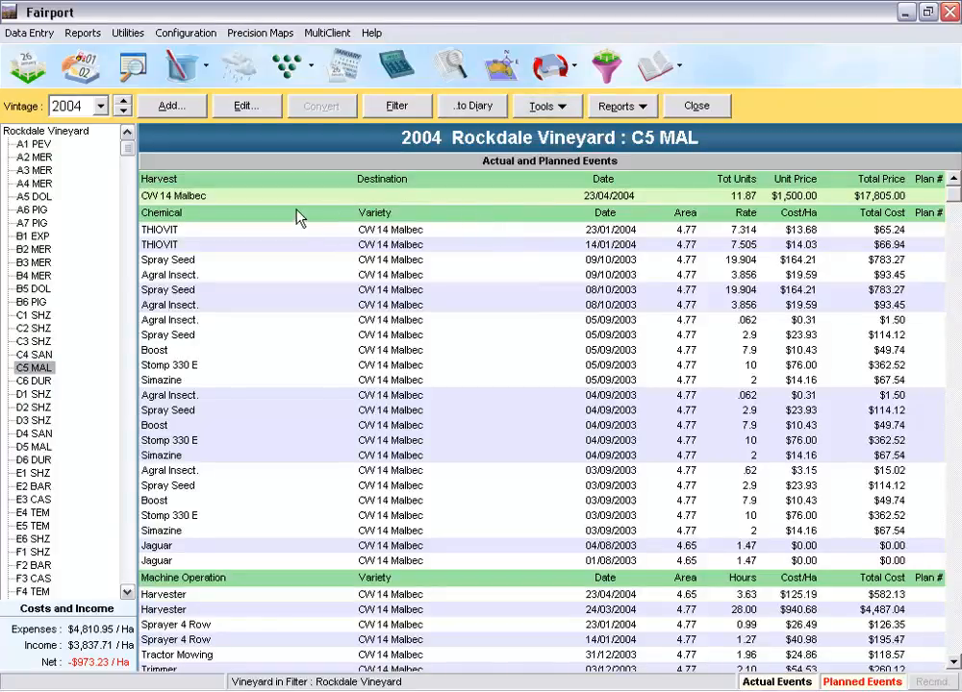
Step: Open the block budget screen and look over block A2 MER's entries in the July 2006/07 budget
click(133, 71)
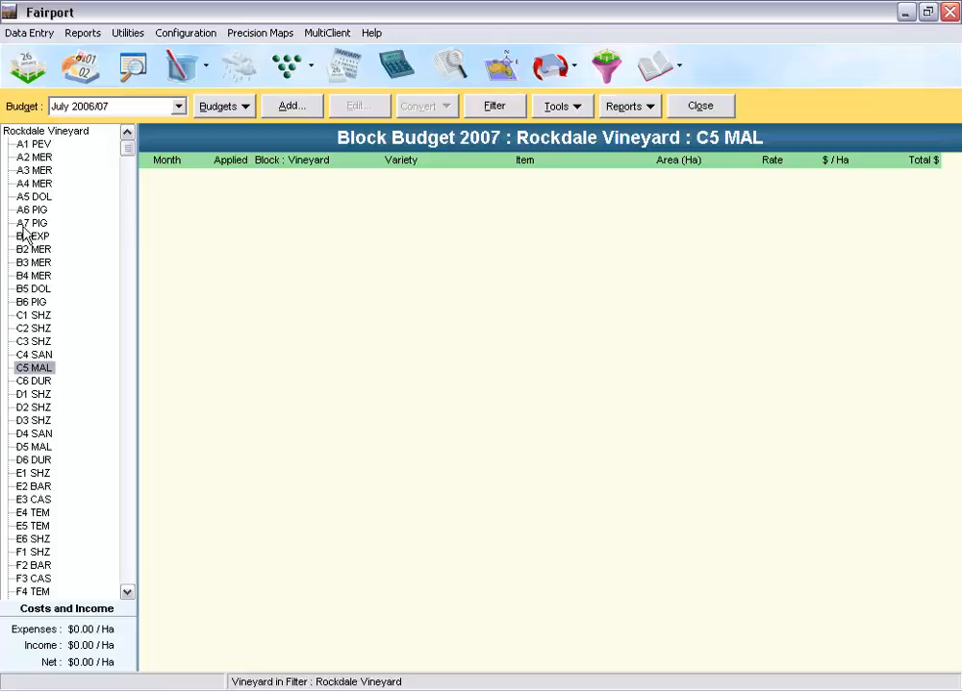
click(38, 157)
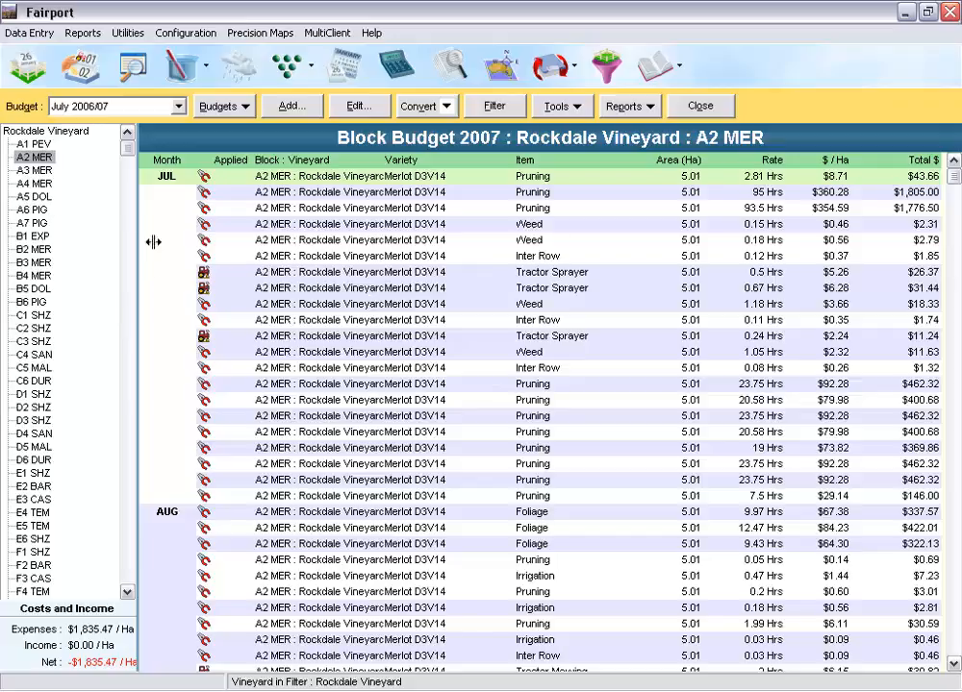
scroll(344, 385, down, 5)
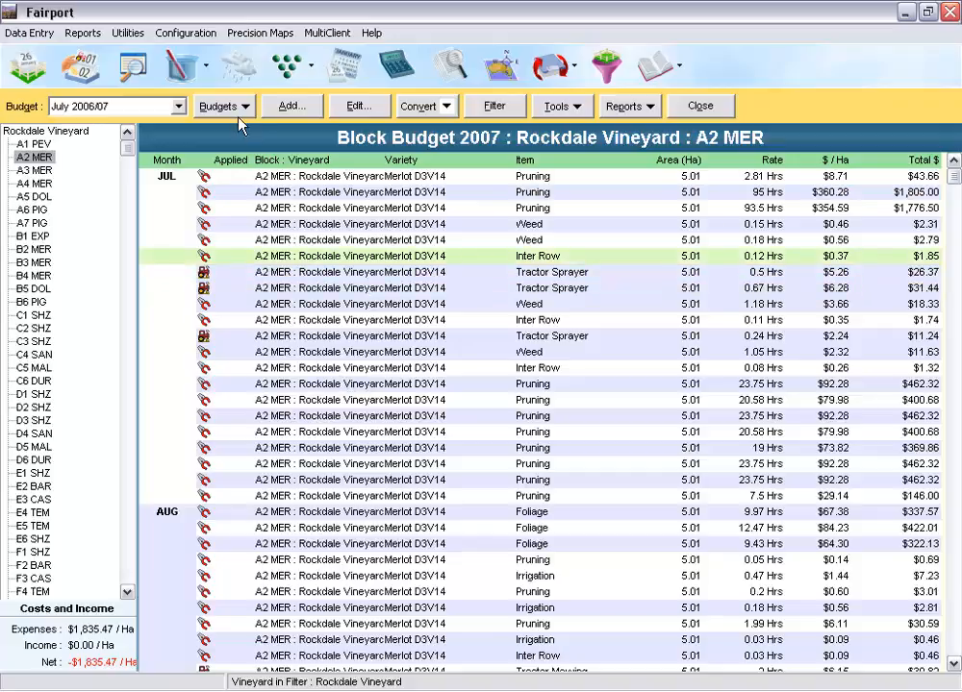
Step: Start a new budget activity for a Fertiliser Application in July 2006 and proceed to area selection
click(289, 107)
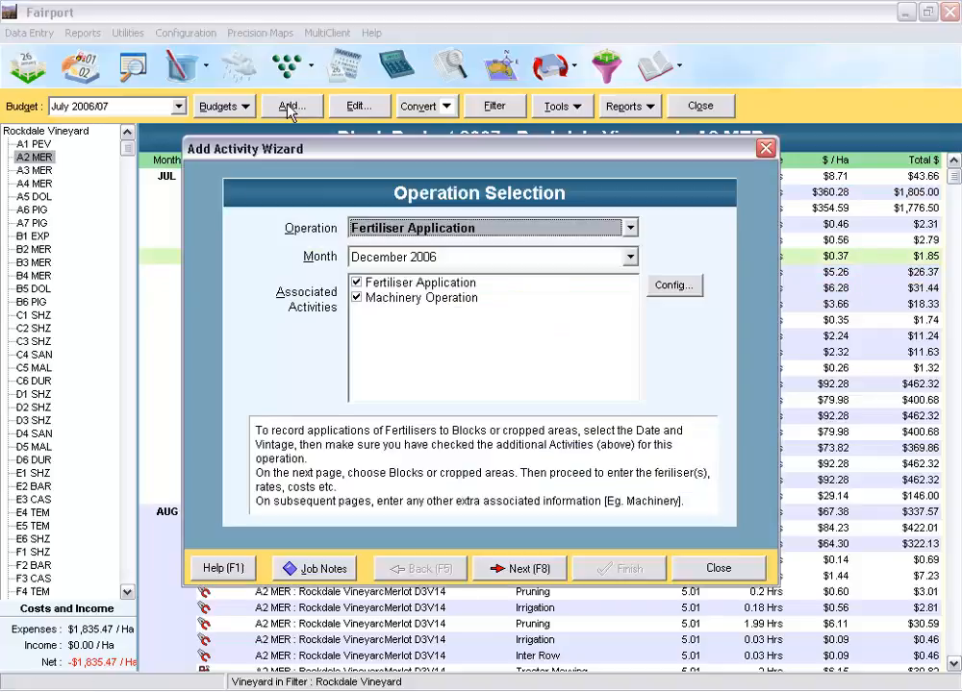
click(630, 257)
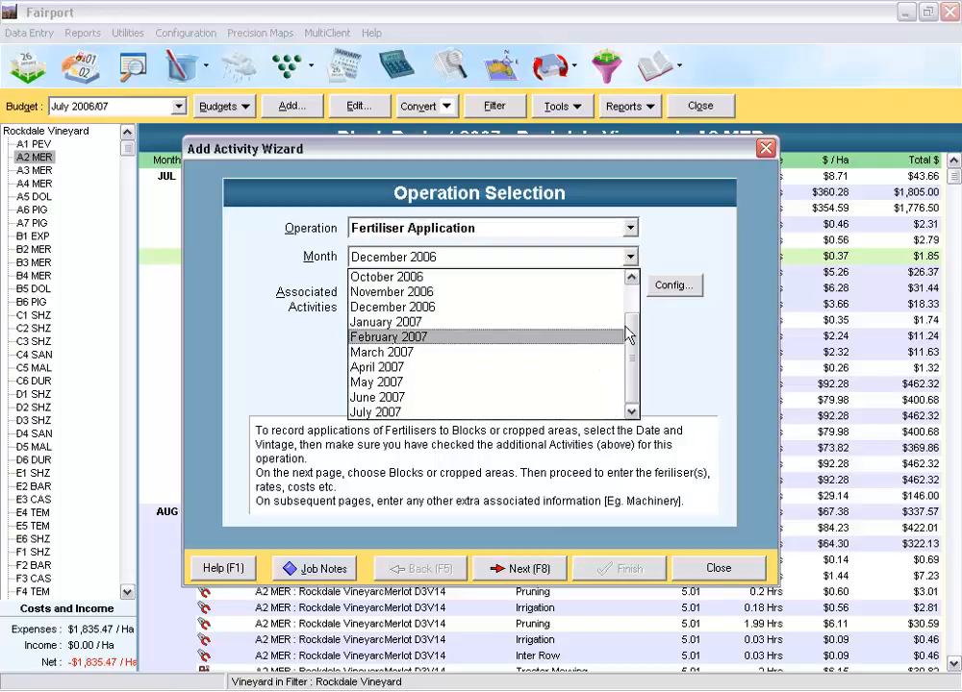
click(631, 278)
click(631, 278)
click(631, 278)
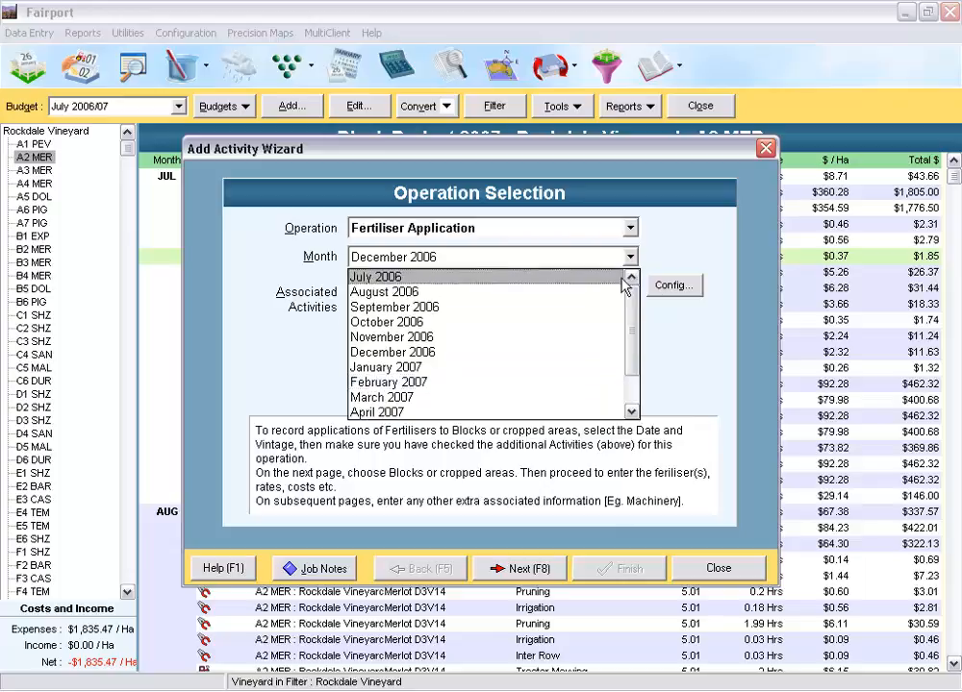
click(438, 278)
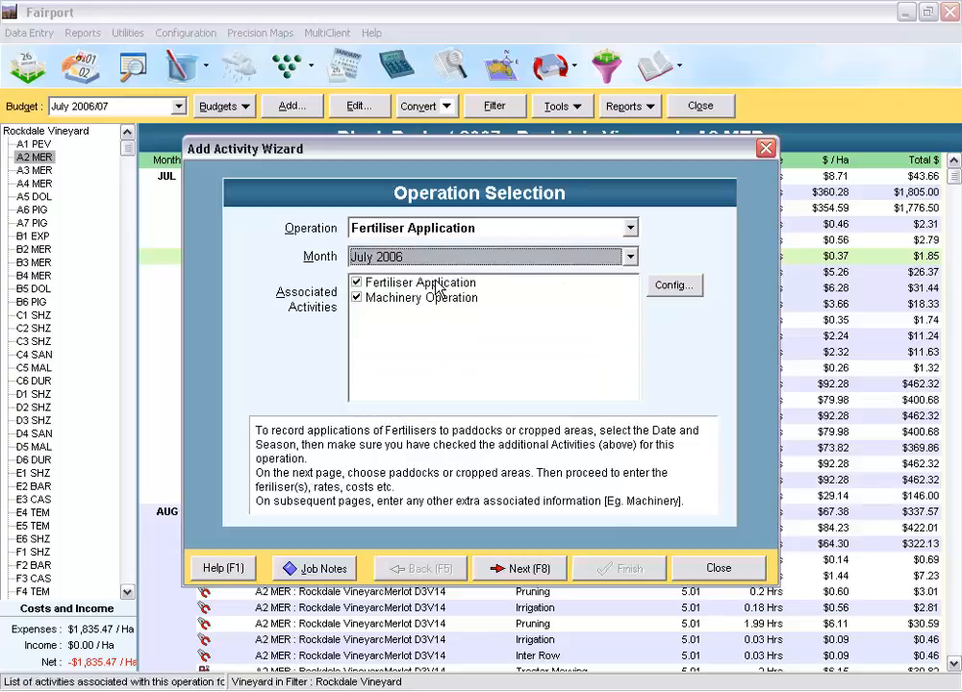
click(518, 572)
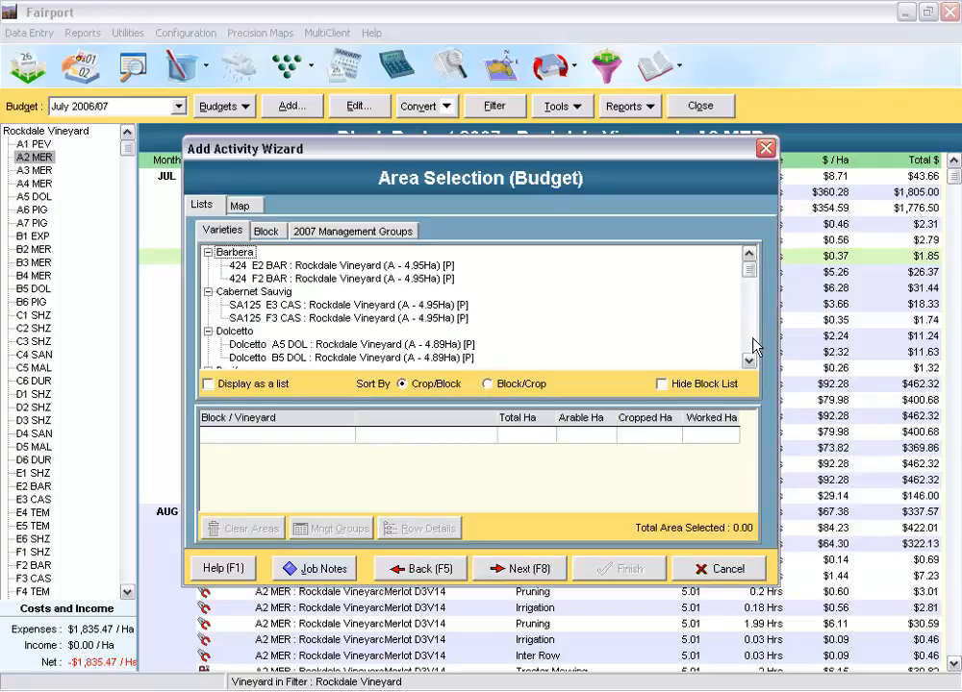
Step: Select blocks B2 MER and A3 MER from the varieties list, and add B4, D4 and F5 on the map
scroll(755, 346, down, 3)
scroll(755, 346, down, 3)
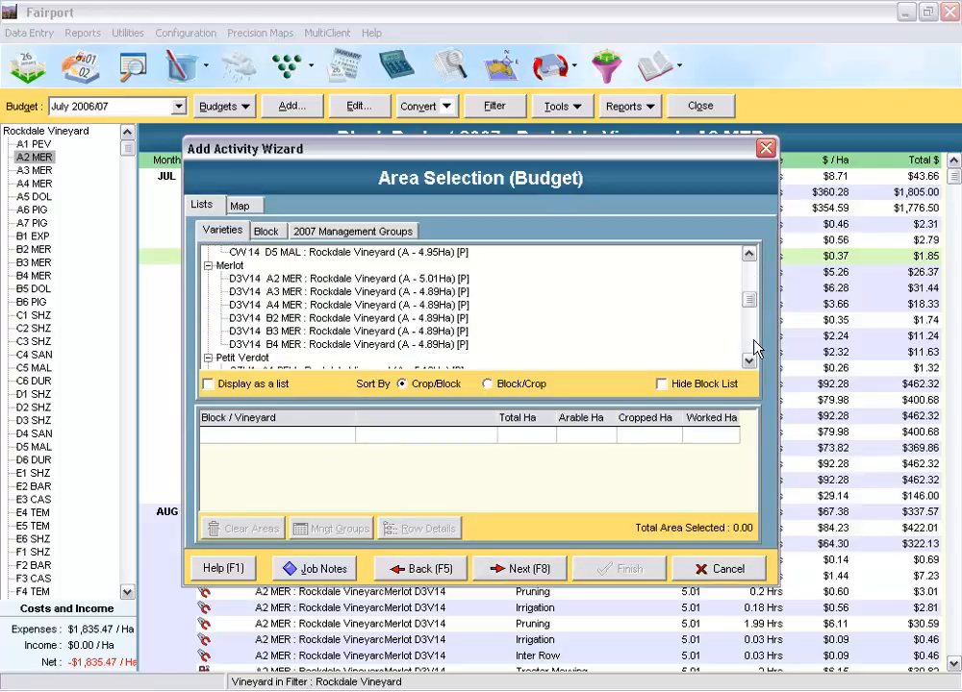
click(308, 319)
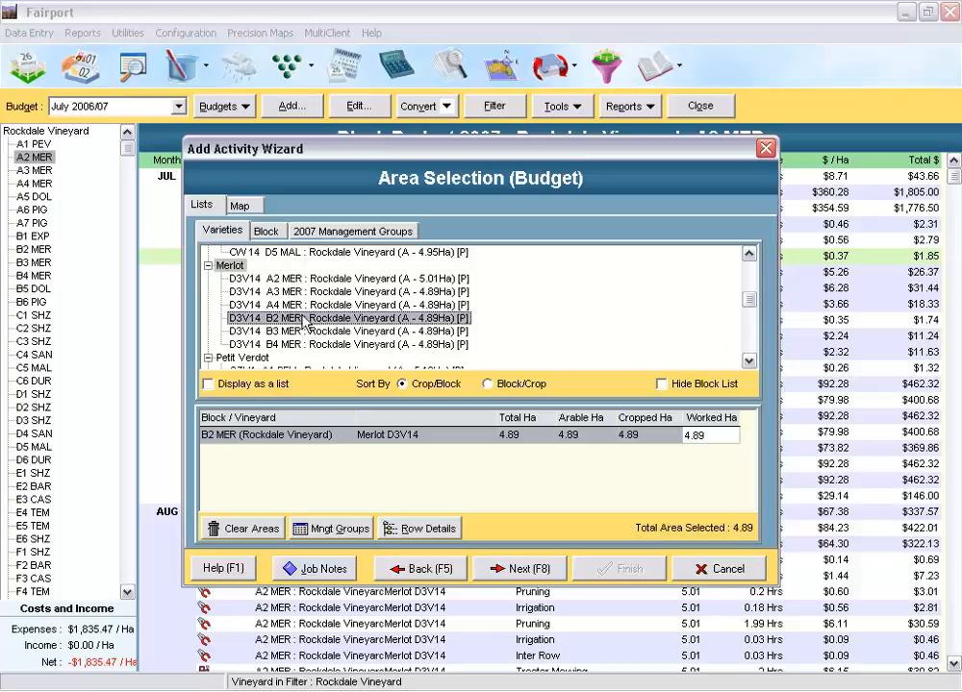
ctrl+click(269, 292)
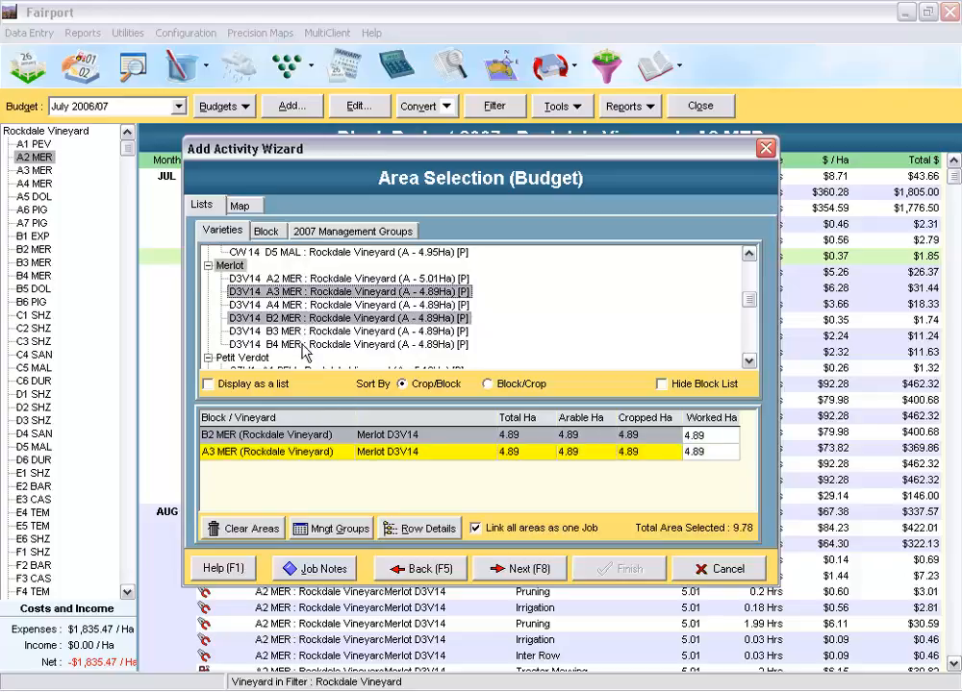
click(240, 207)
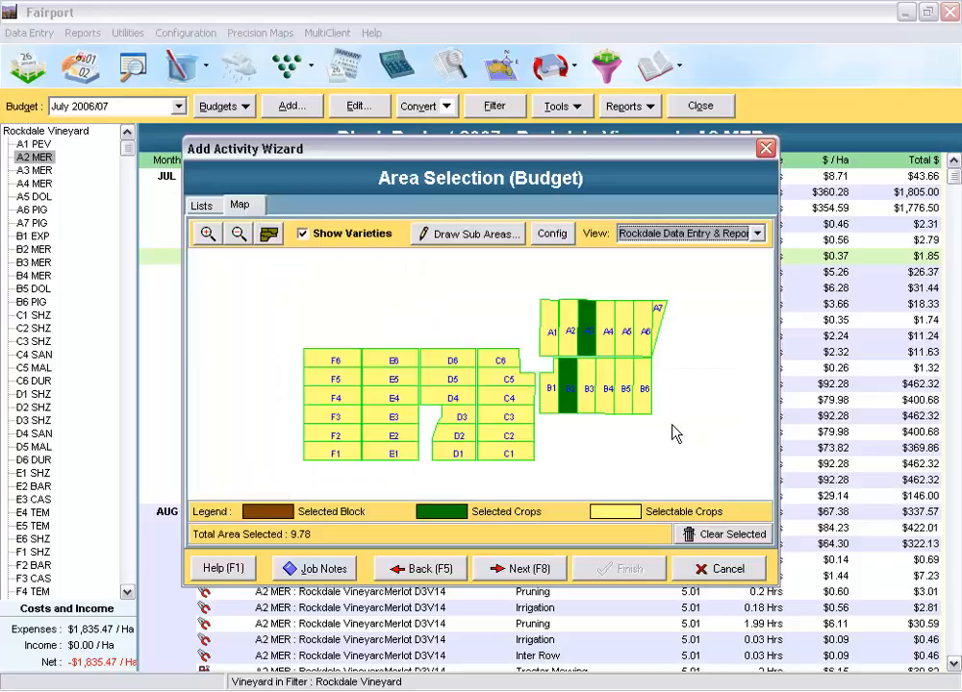
click(608, 396)
click(458, 413)
click(348, 377)
click(198, 206)
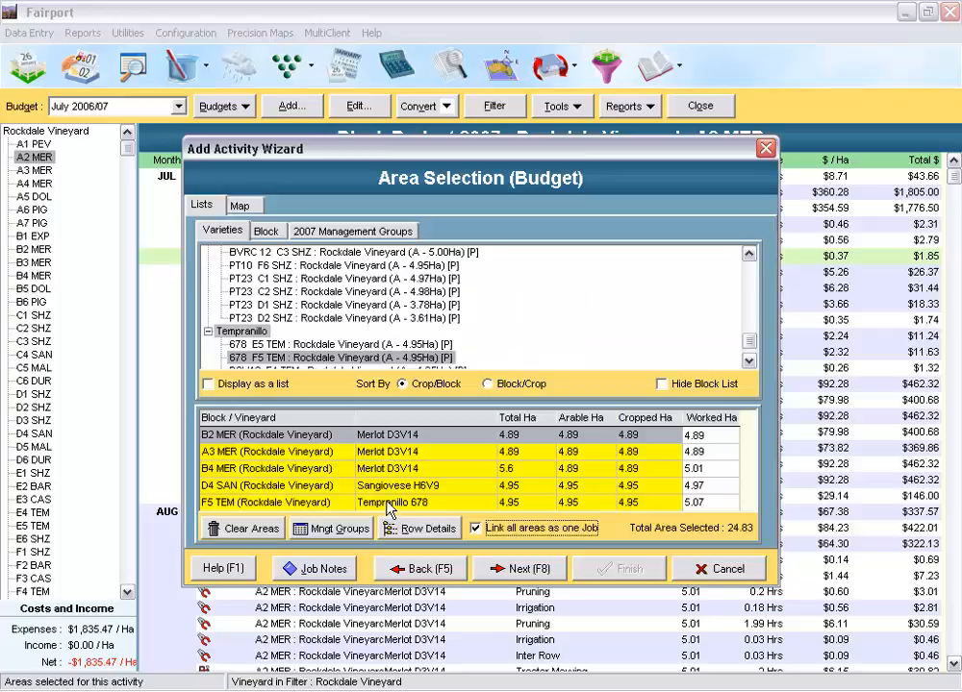
Step: Deselect blocks D4, F5, A3, B4 and B2 on the map
click(246, 210)
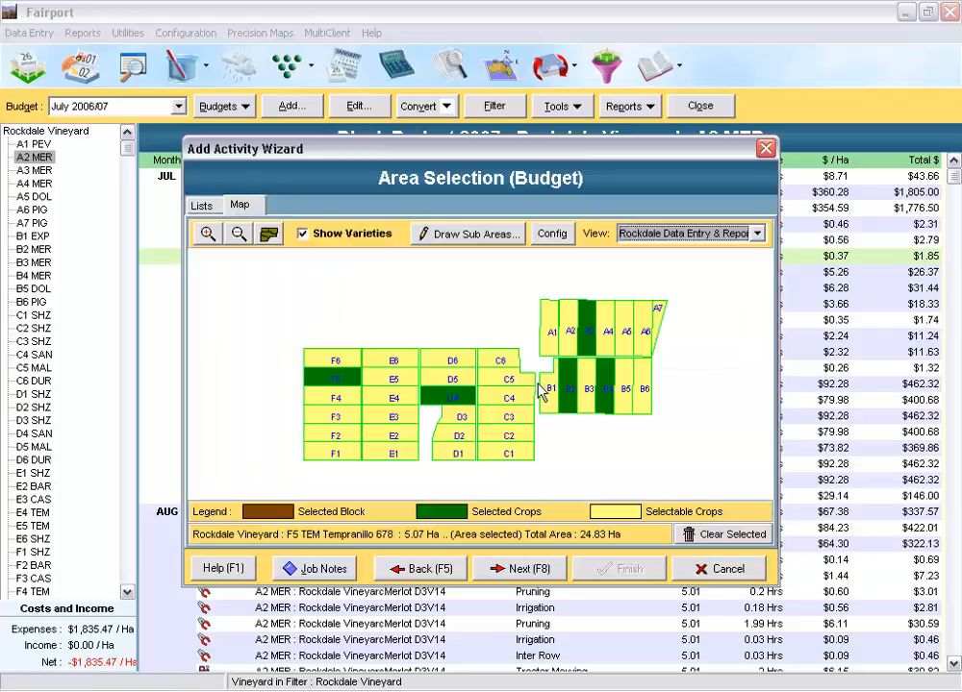
click(459, 398)
click(327, 379)
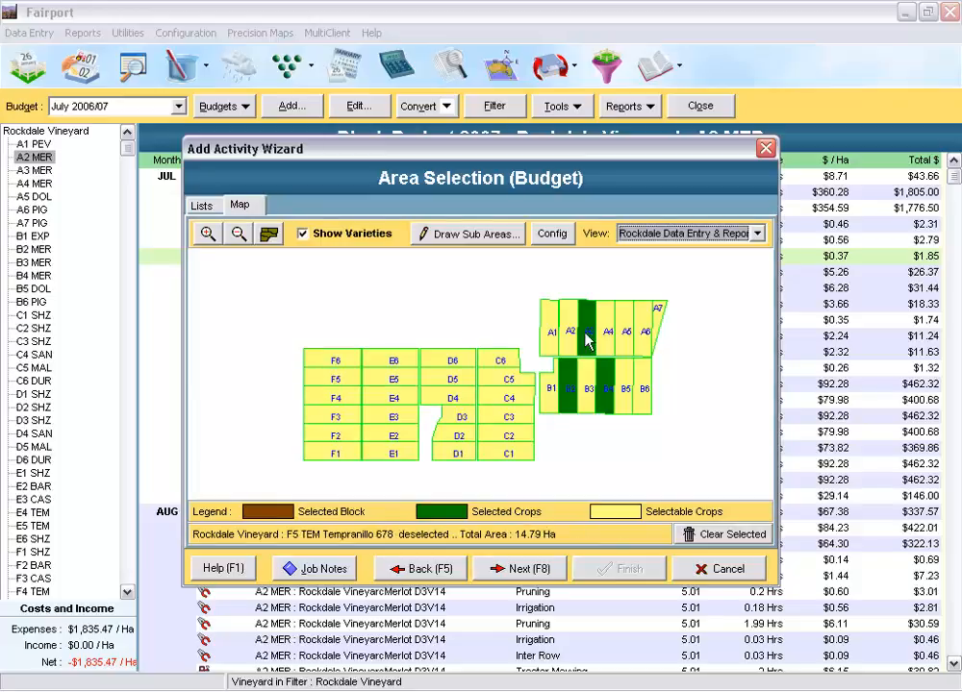
click(590, 336)
click(603, 380)
click(563, 390)
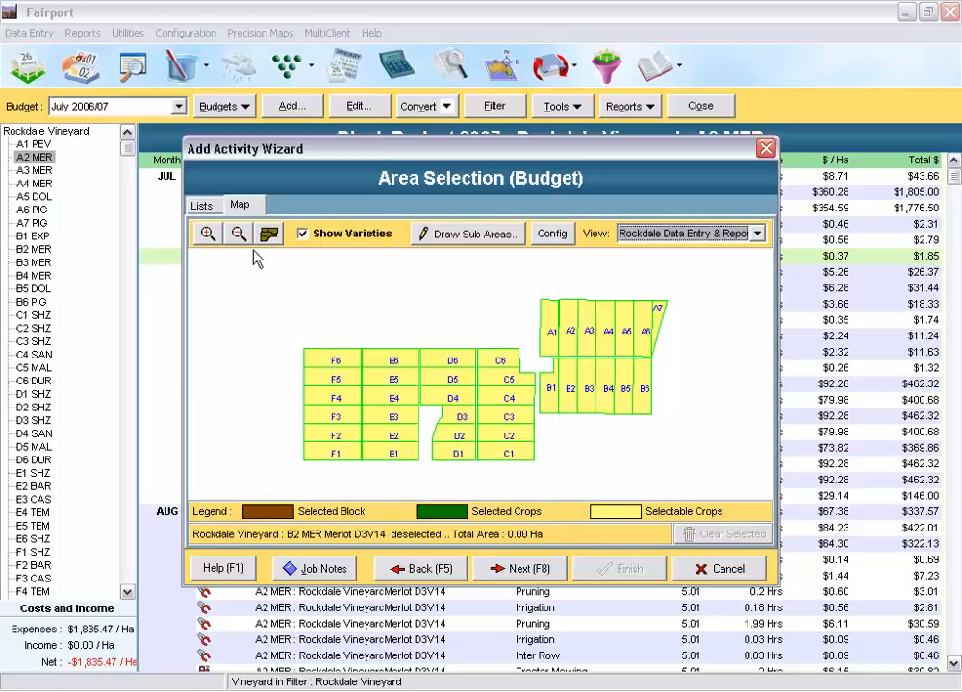
Step: Select all Merlot blocks as one group from the varieties list and proceed to the fertiliser applications page
click(202, 205)
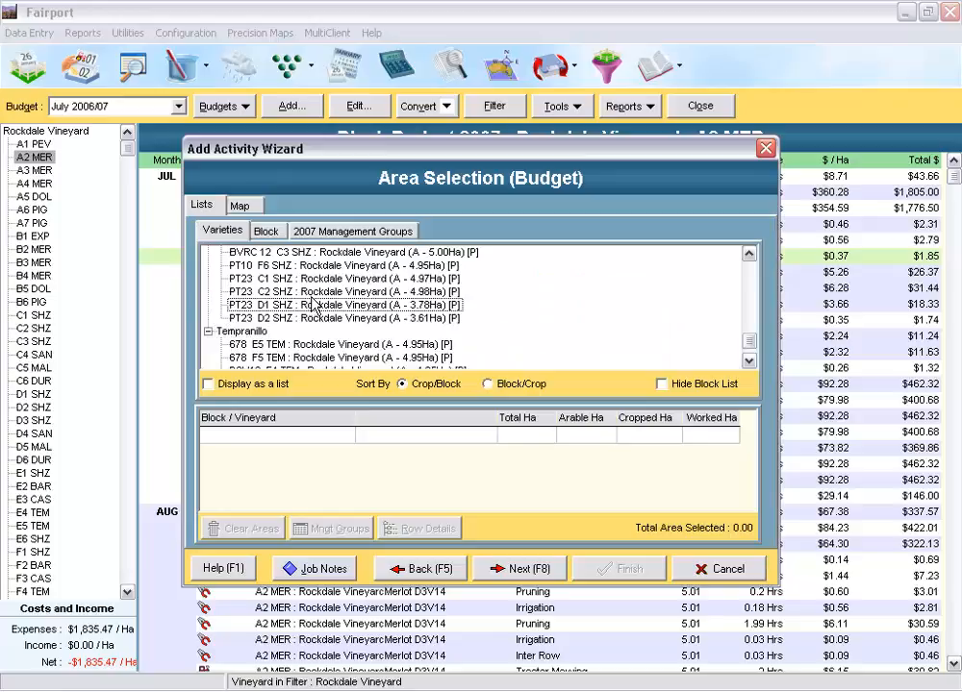
scroll(308, 300, up, 2)
scroll(306, 293, up, 2)
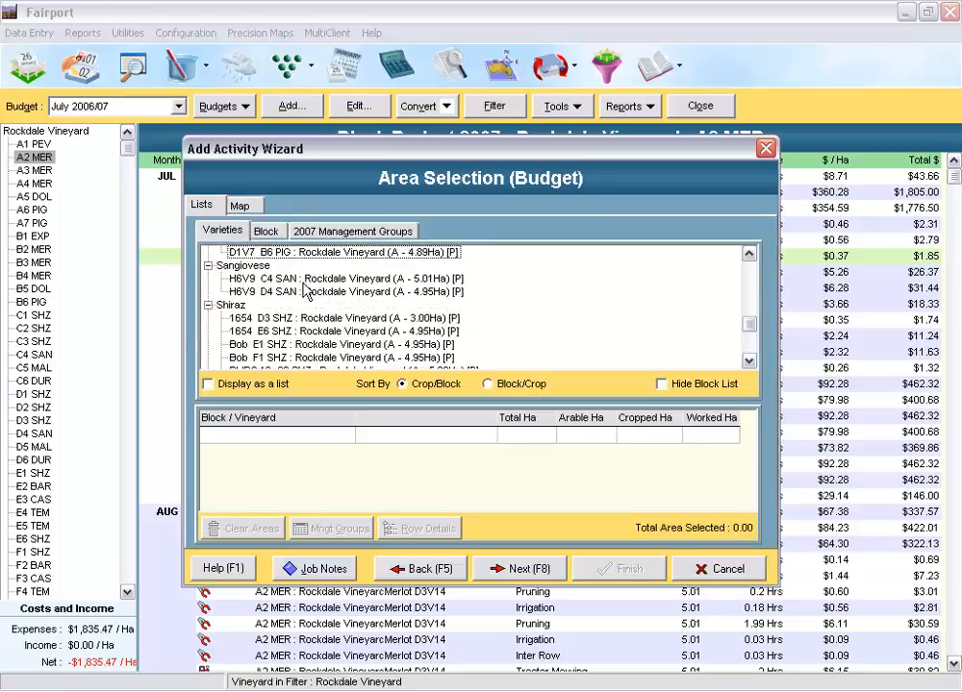
scroll(303, 289, up, 7)
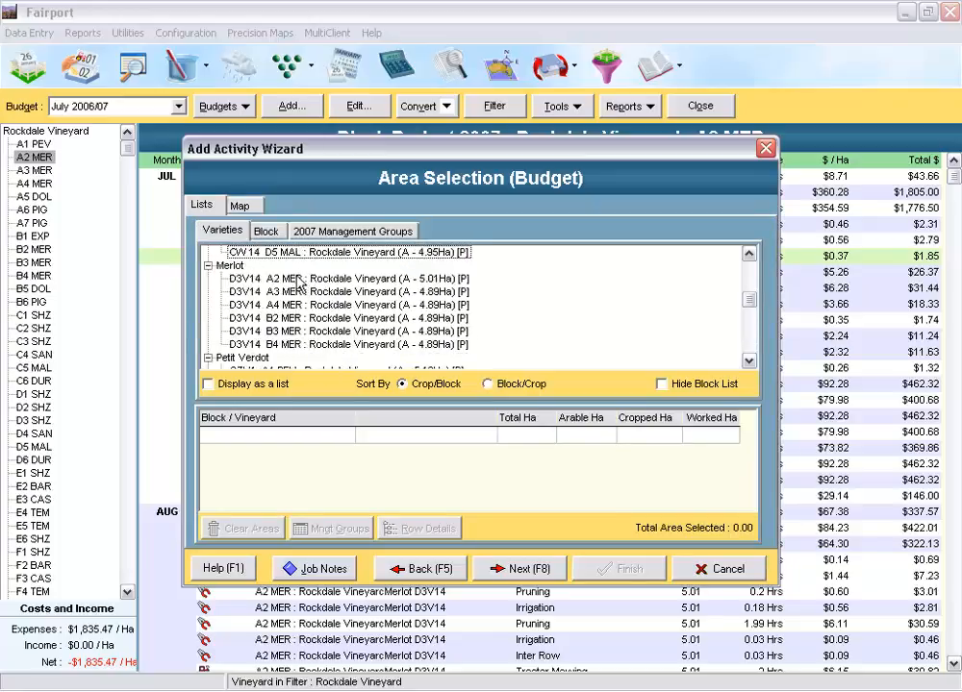
click(229, 267)
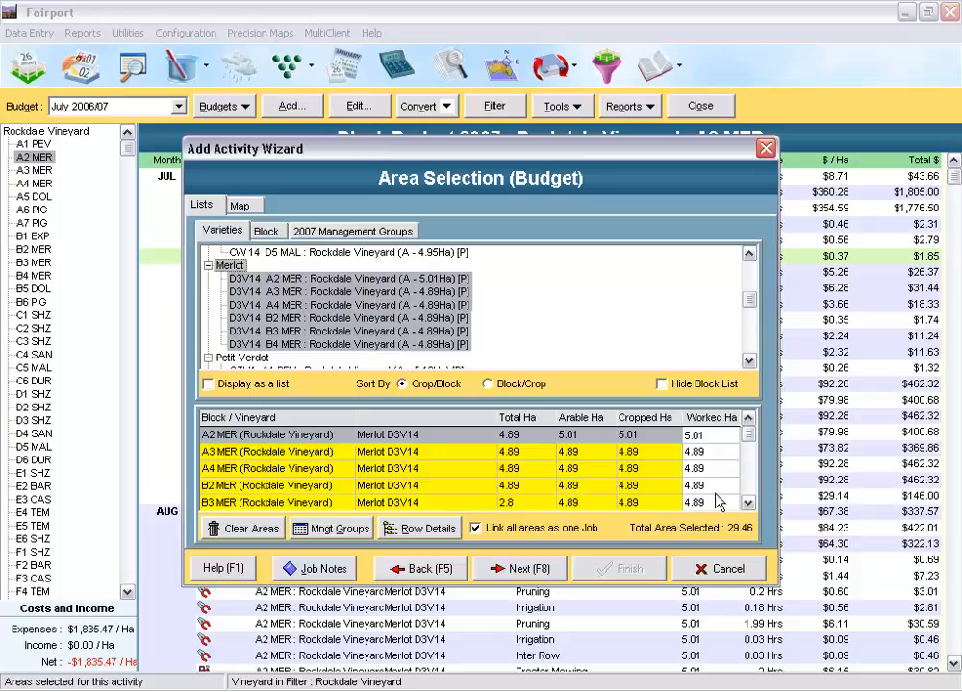
click(524, 575)
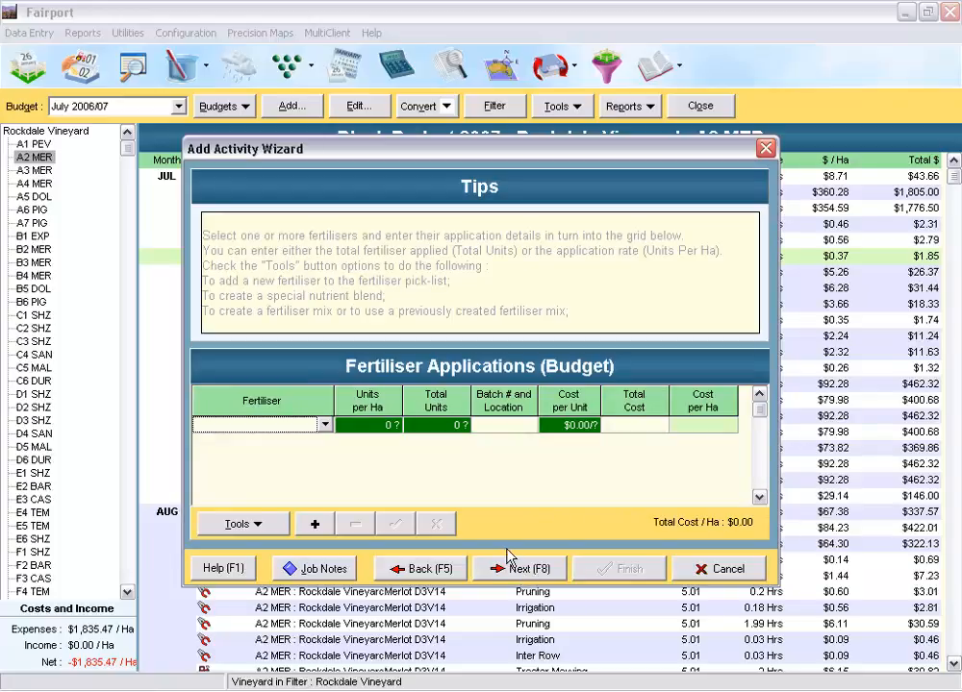
click(431, 570)
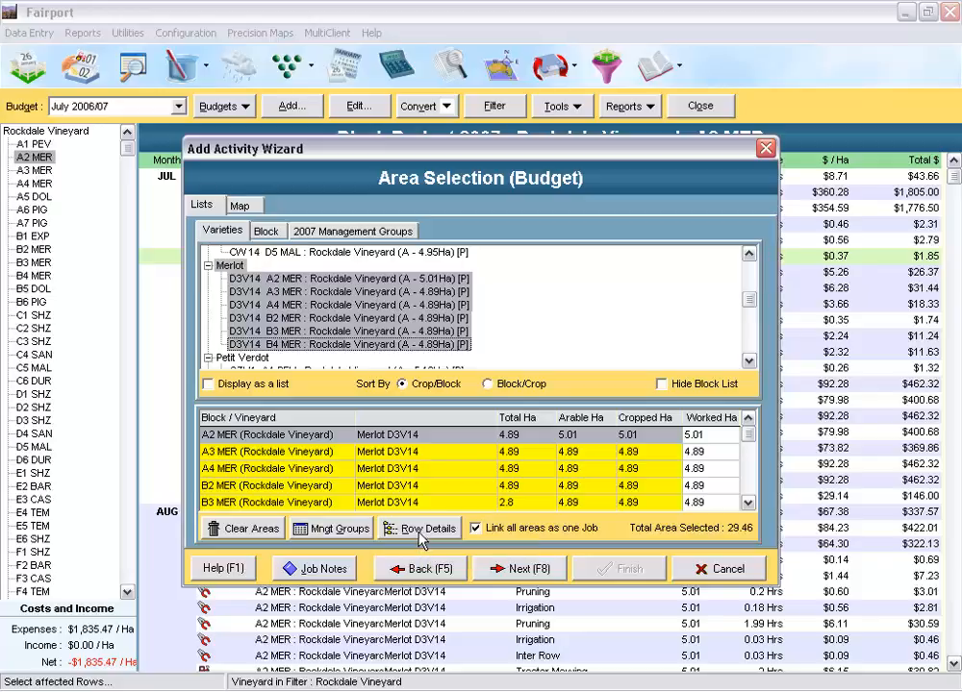
click(514, 568)
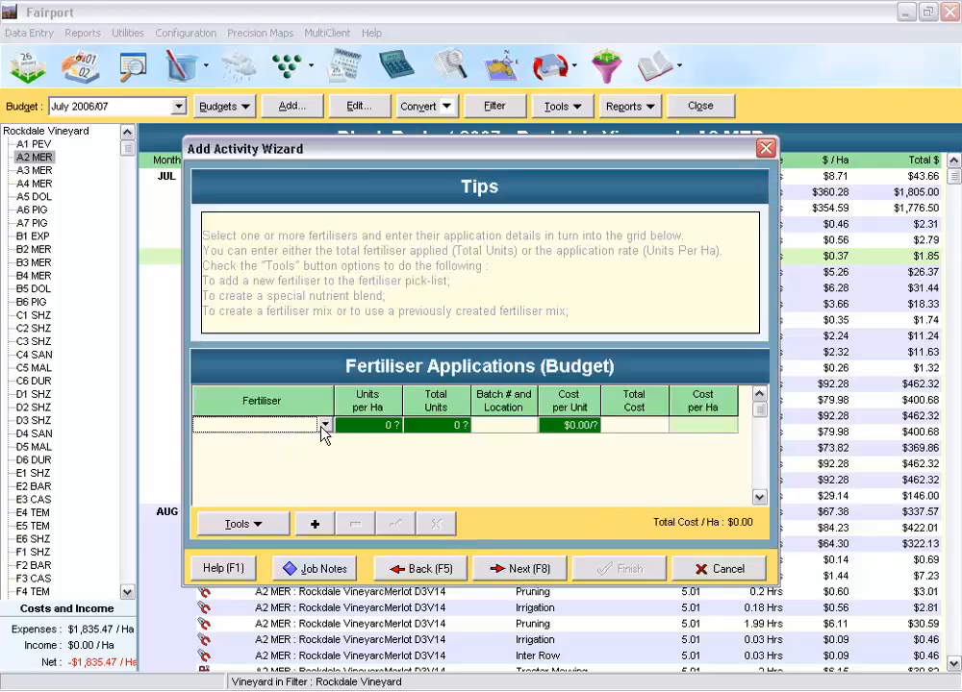
Step: Budget the fertiliser HYDROMAG at 50 L per hectare and continue to the machinery operation page
click(326, 426)
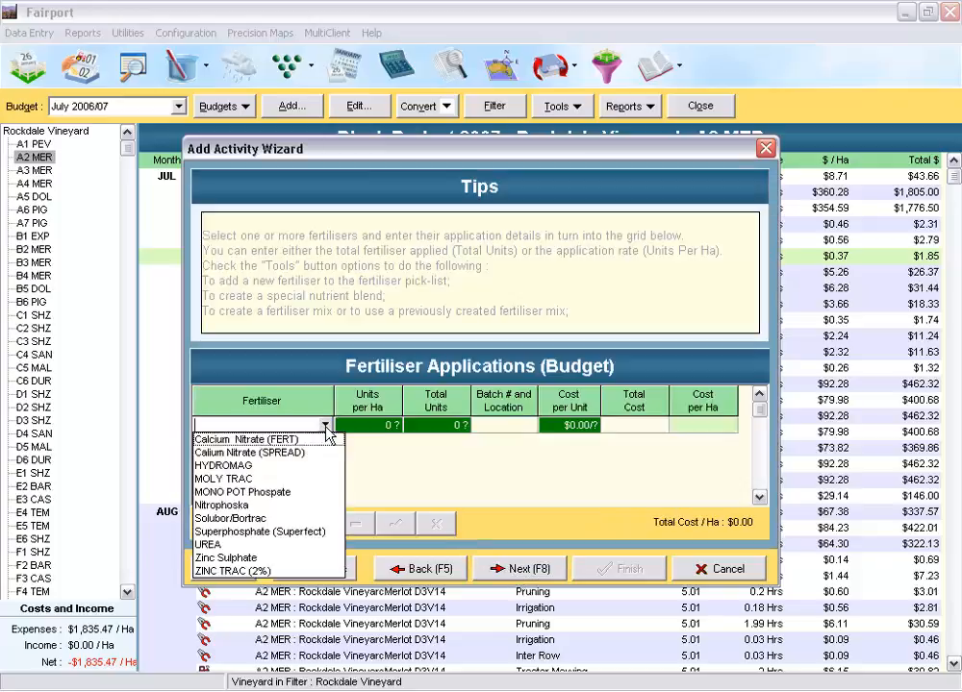
click(242, 467)
click(381, 426)
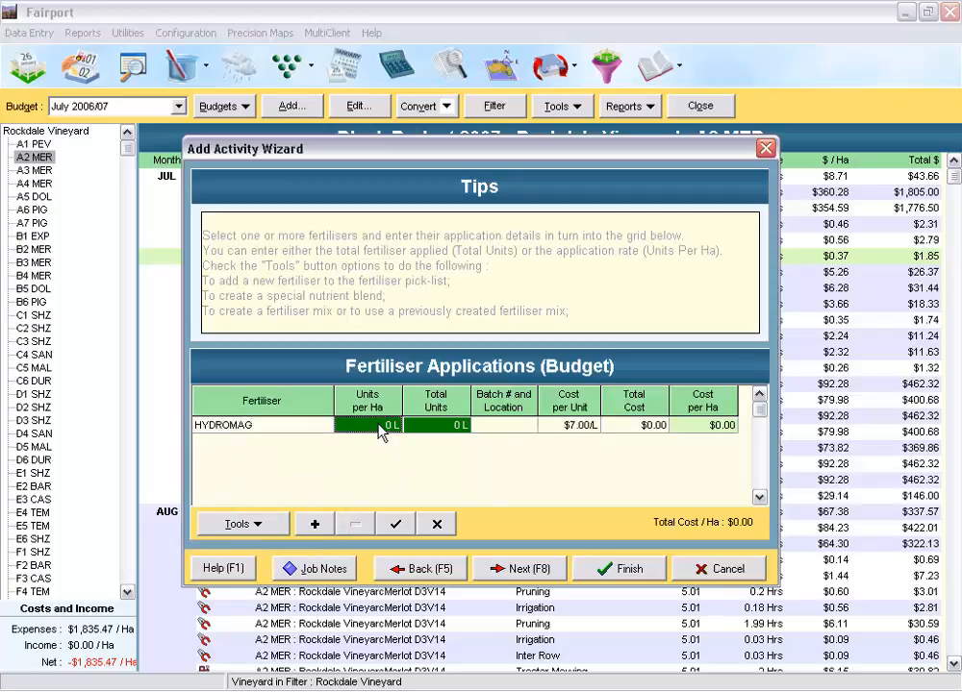
text(5)
key(Tab)
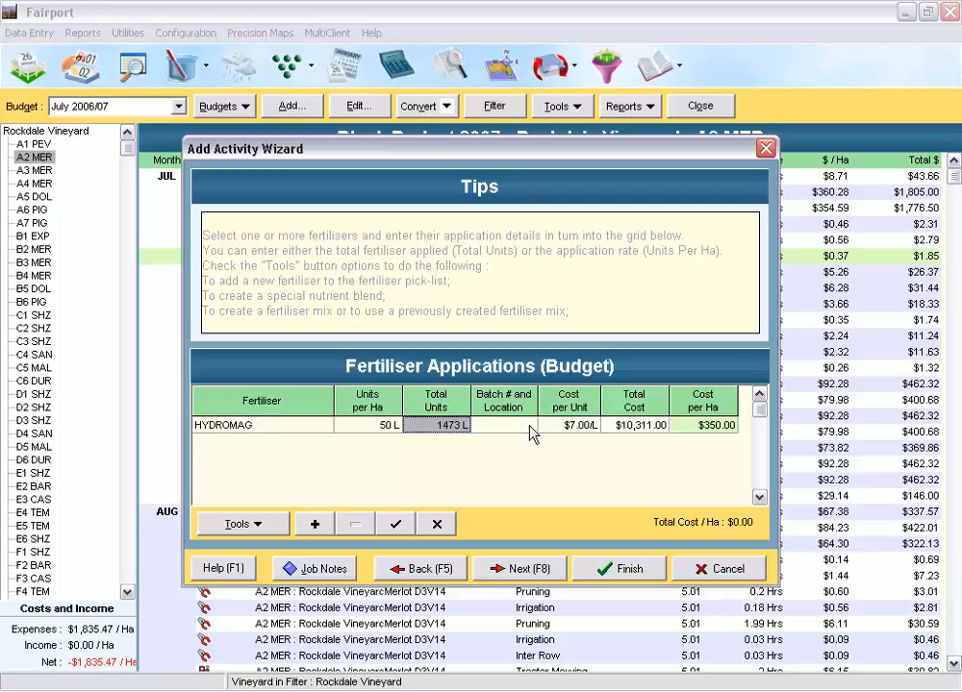
click(526, 574)
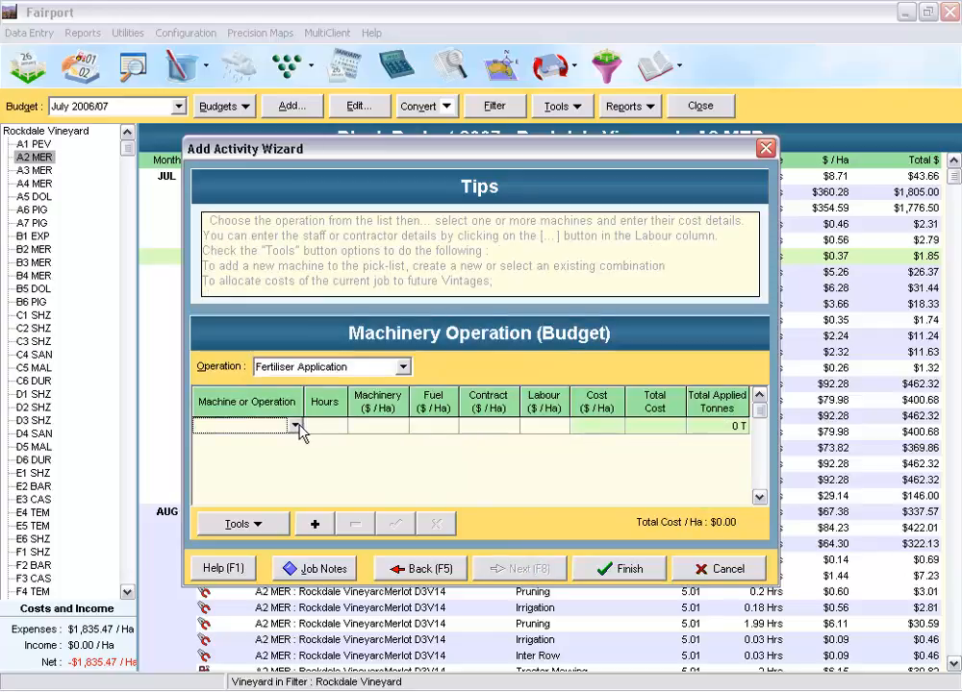
Step: Add the Gator to the fertiliser application's machinery operation with 5 hours
click(298, 425)
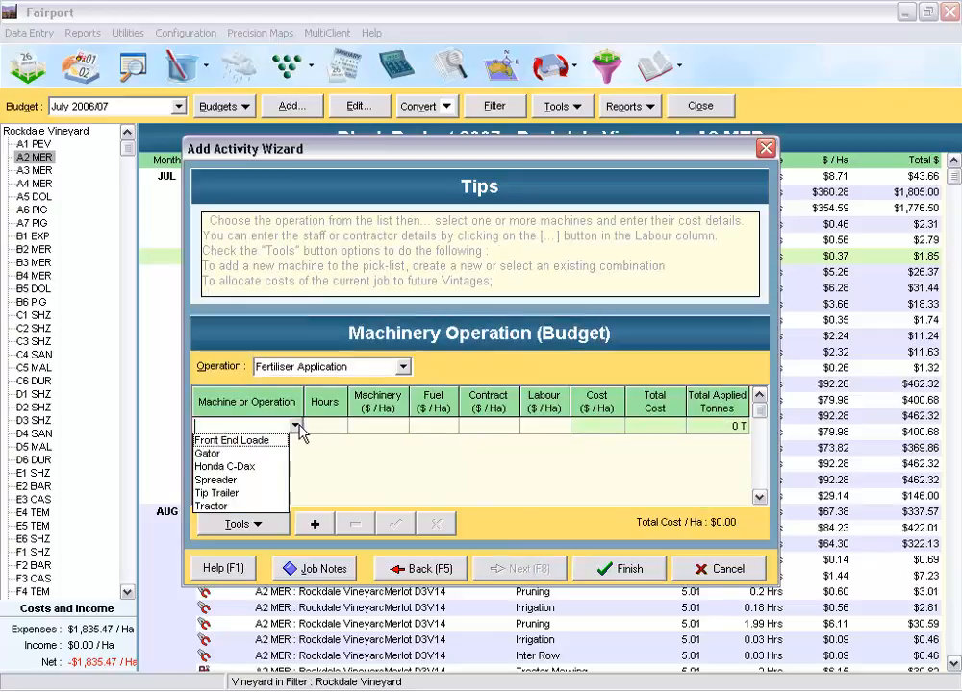
click(210, 455)
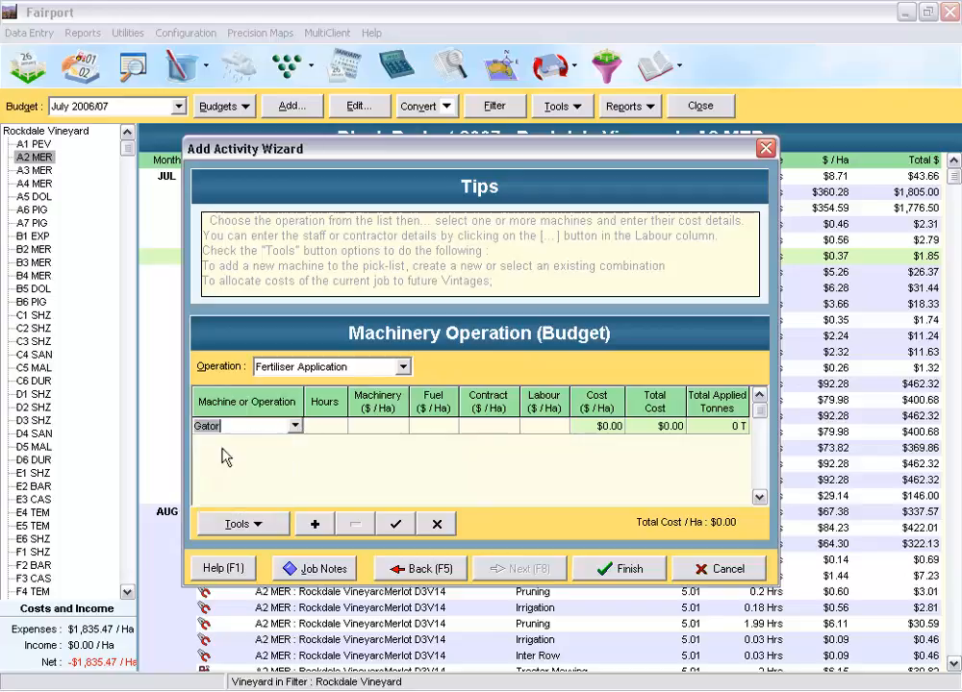
click(328, 428)
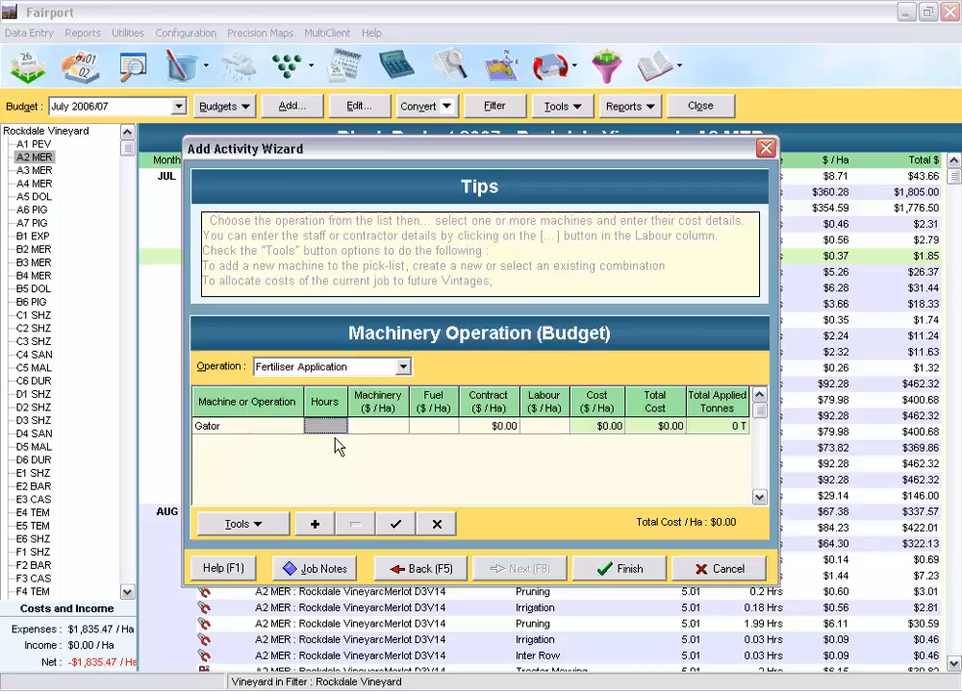
key(Tab)
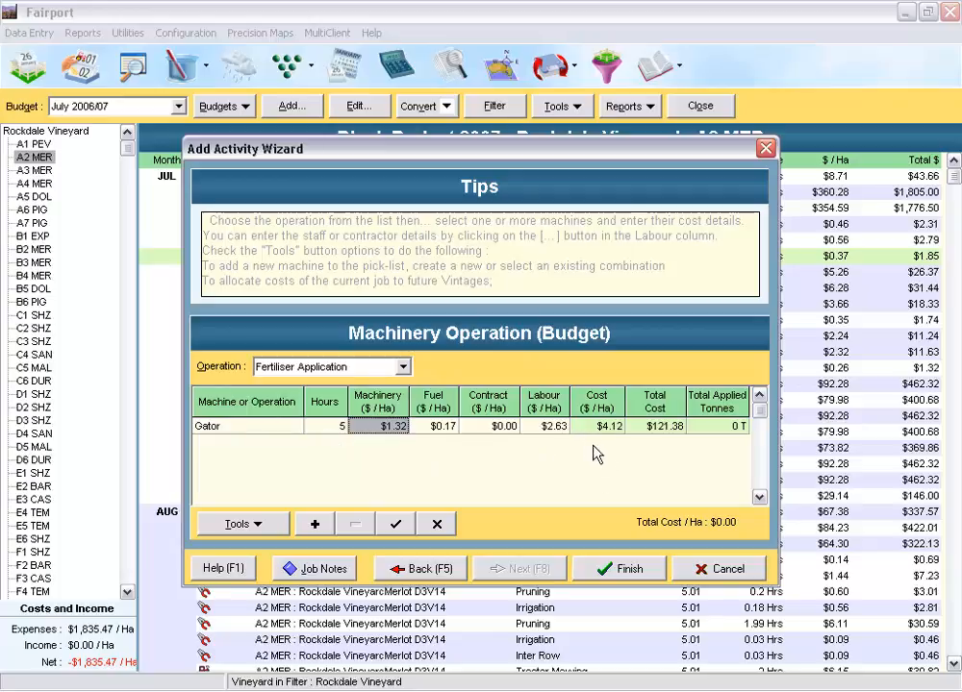
Step: Assign the second worker in the labour list to the Gator, then save the fertiliser budget activity and close the wizard
click(567, 437)
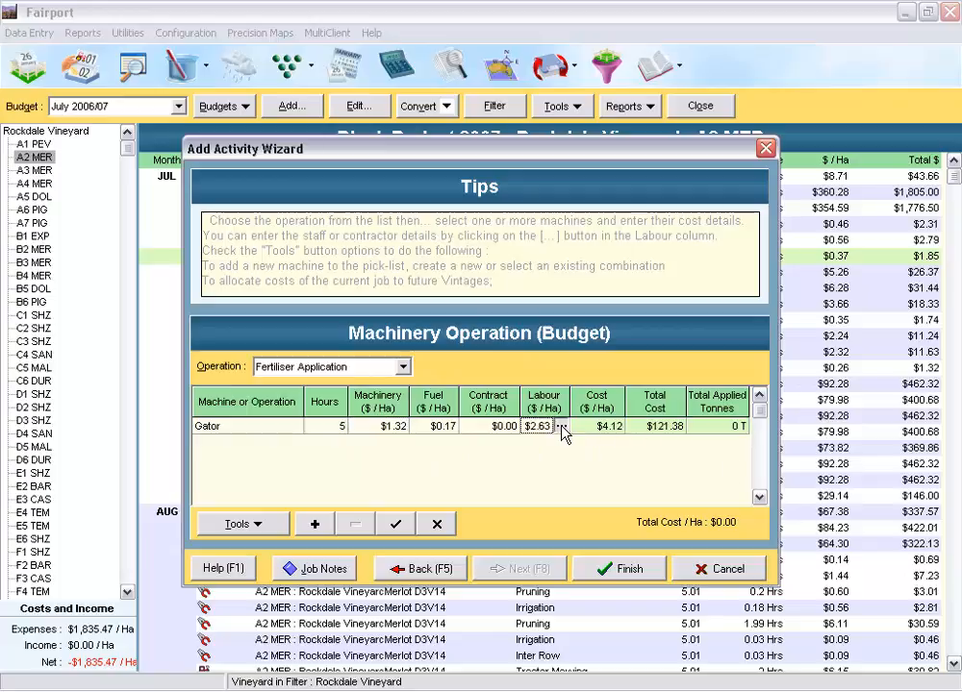
click(564, 434)
click(336, 323)
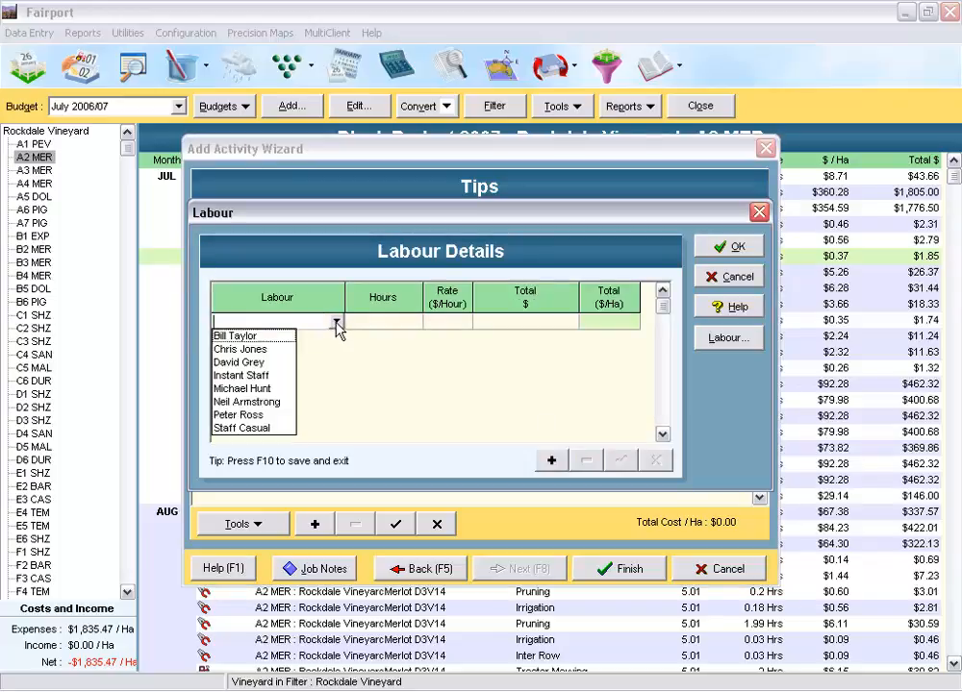
click(240, 349)
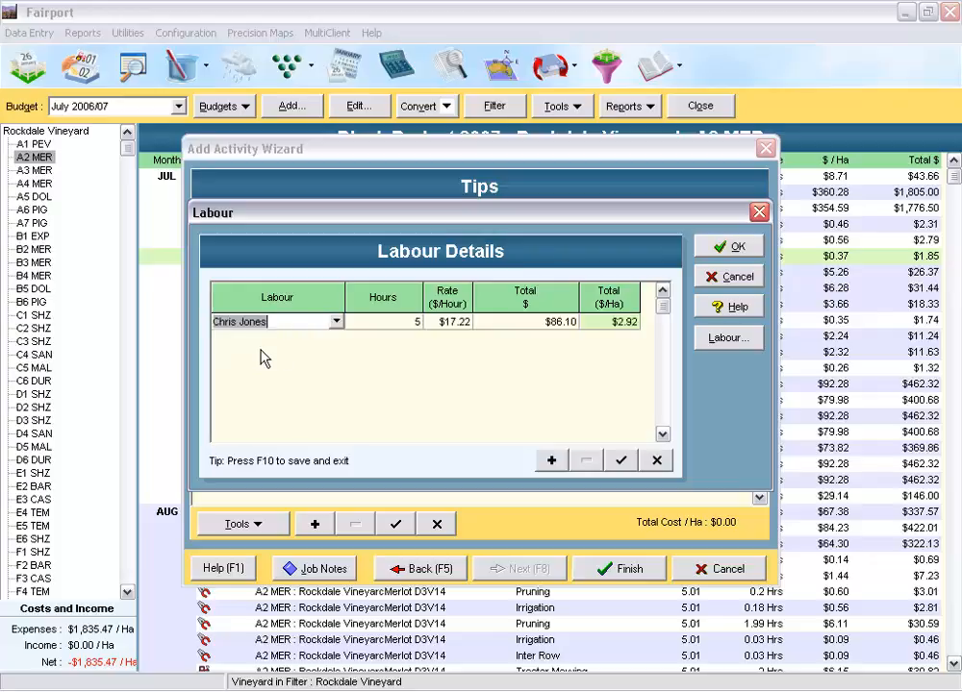
click(737, 252)
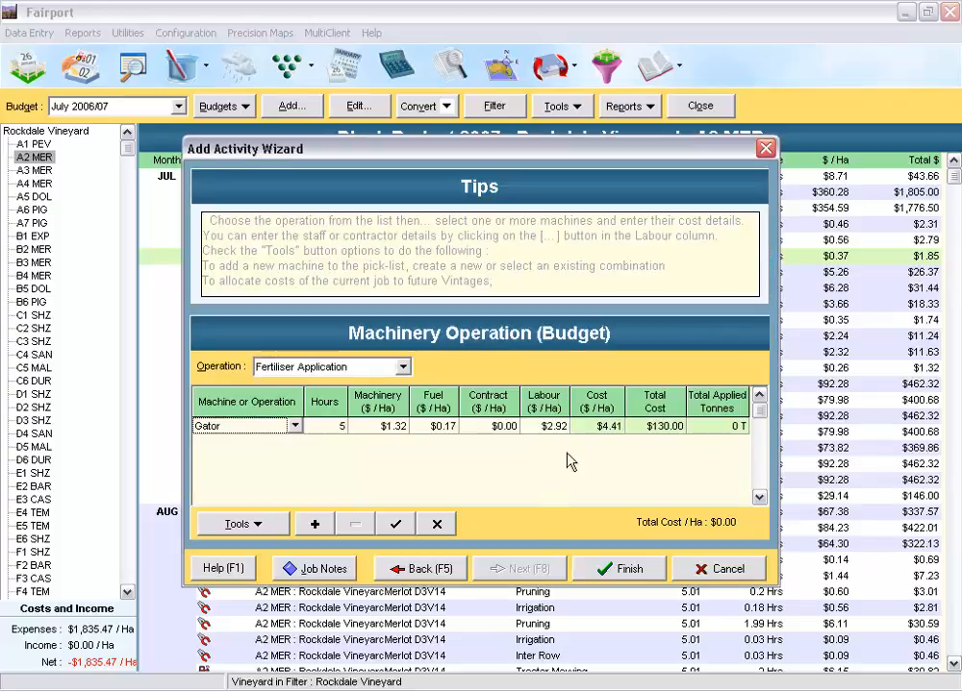
click(627, 571)
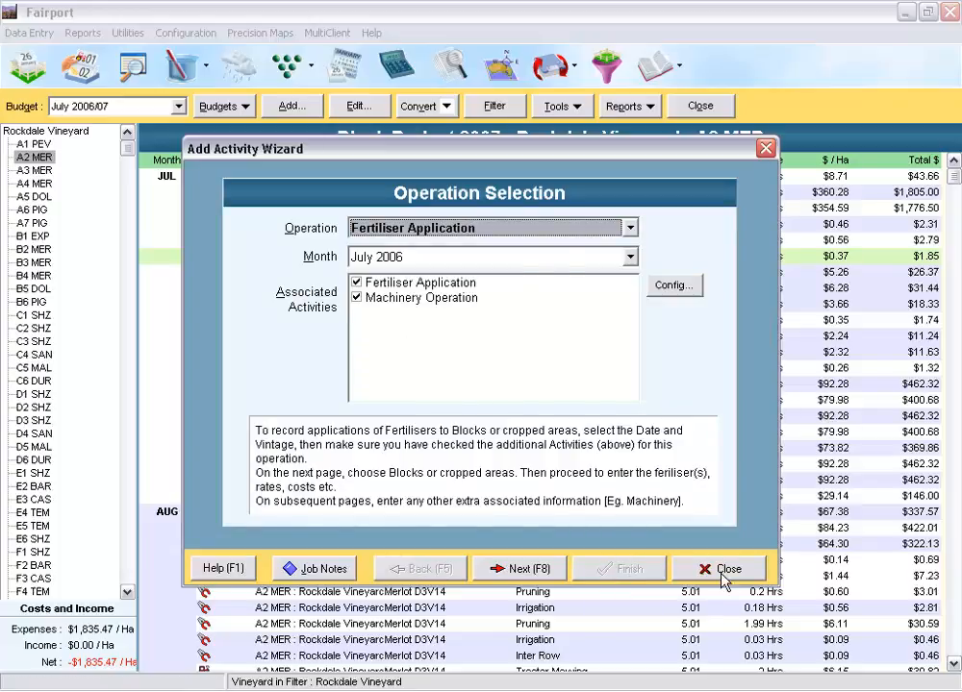
click(709, 568)
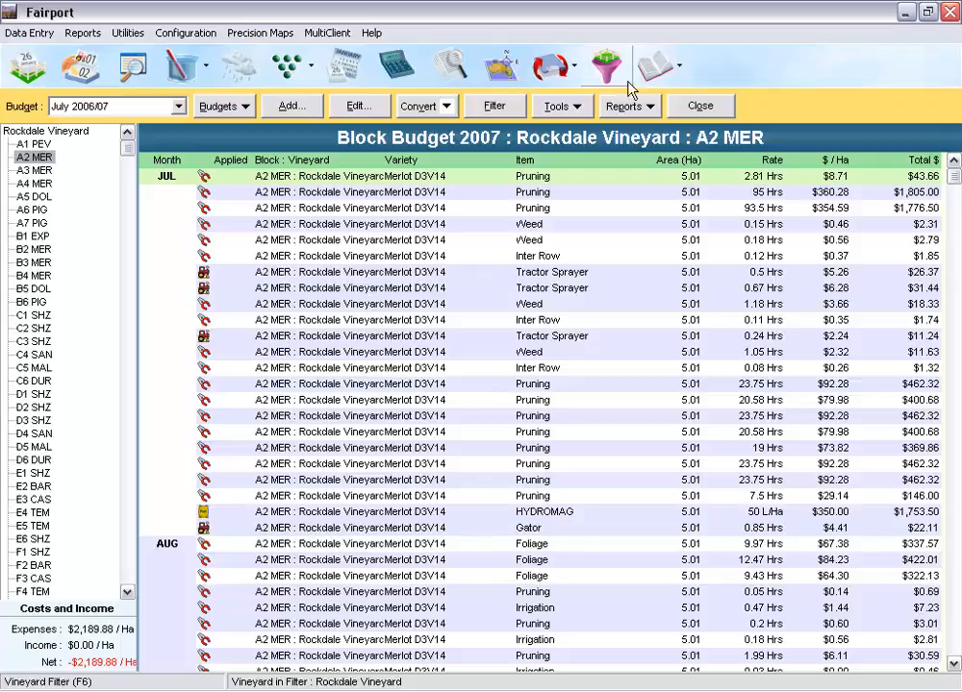
Step: View the Consumables Required for Current Budget report and return to the block budget
click(651, 108)
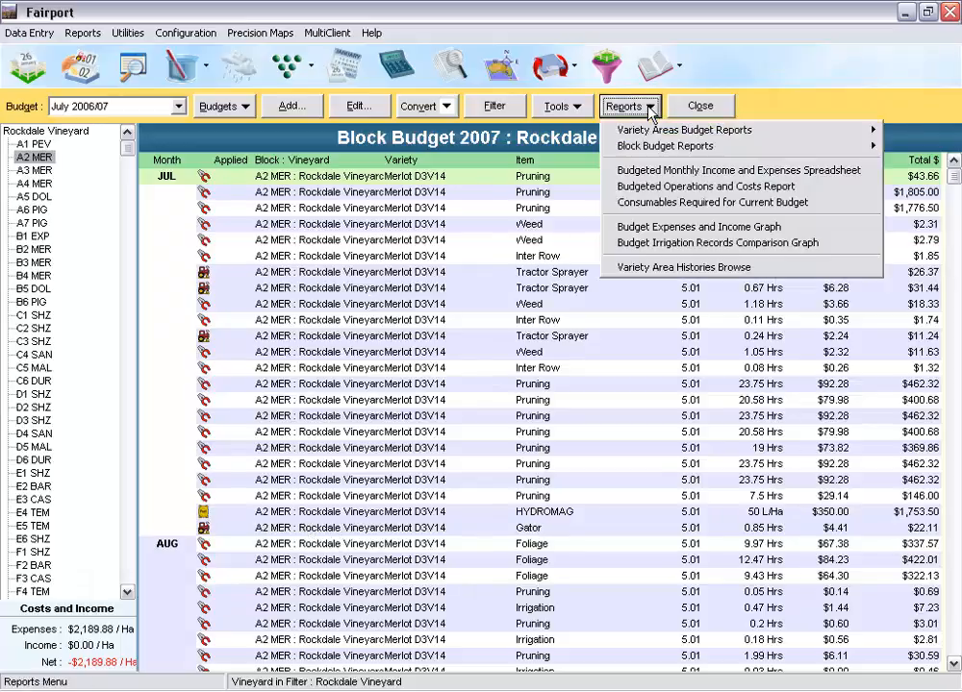
click(654, 203)
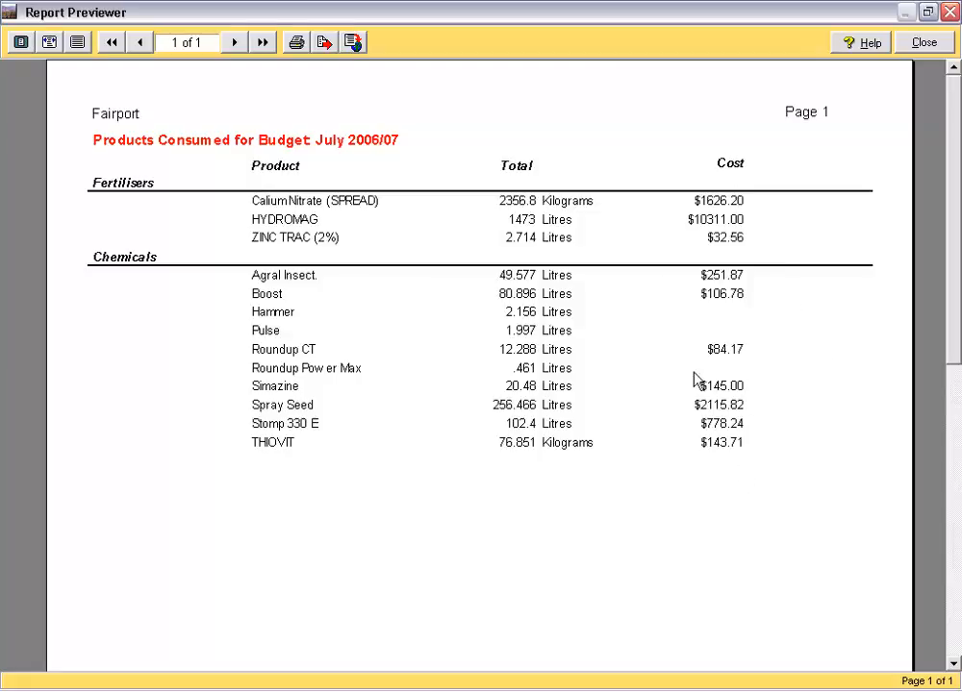
click(927, 45)
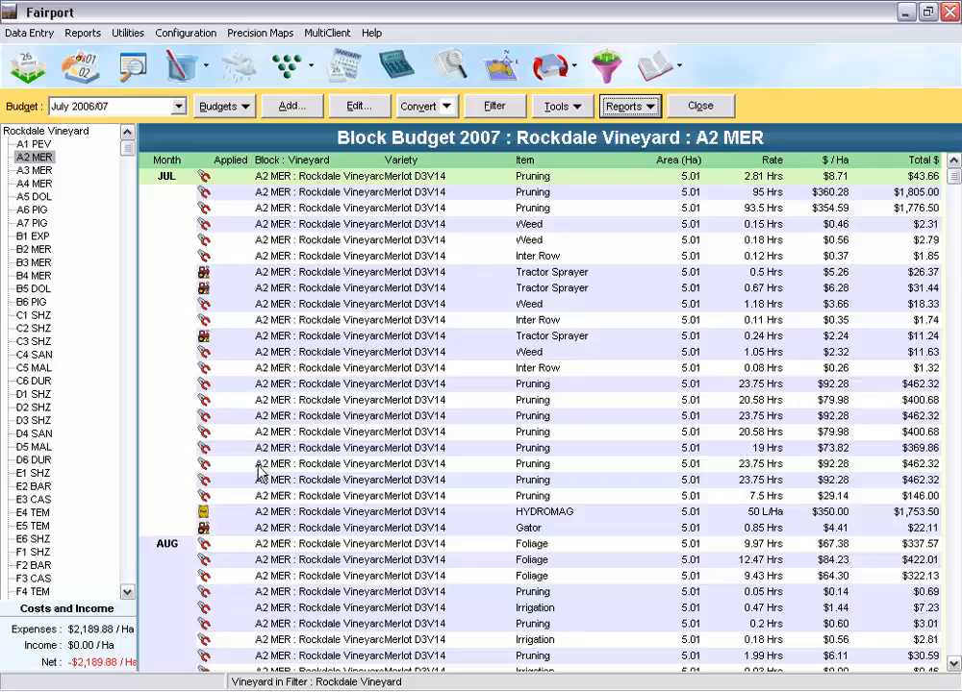
Step: Convert block A2 MER's July HYDROMAG budget record, including its Gator machinery operation, to a plan
click(344, 514)
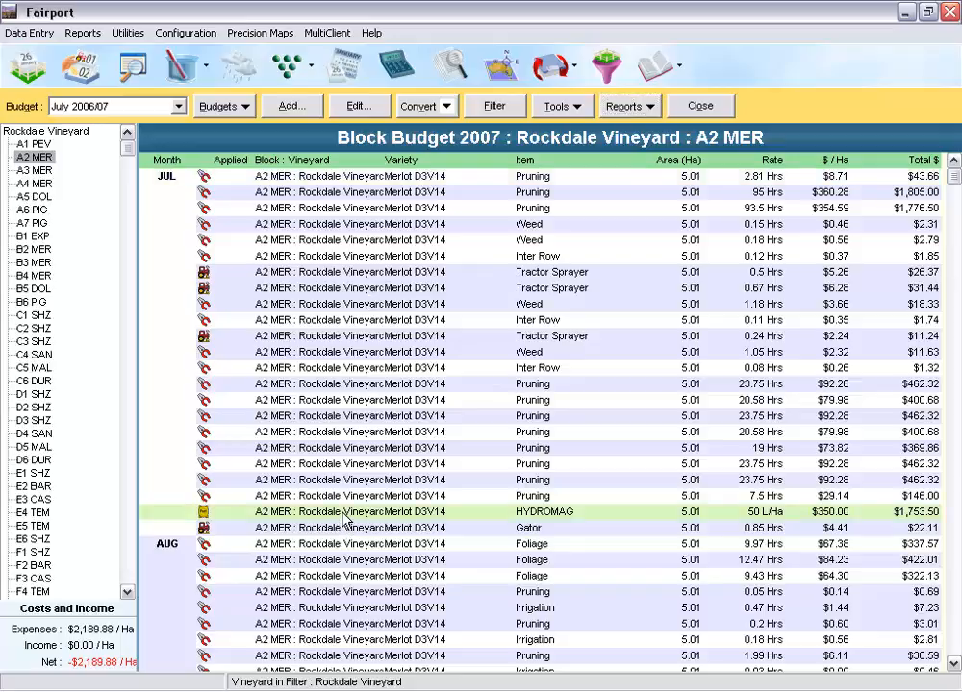
click(447, 107)
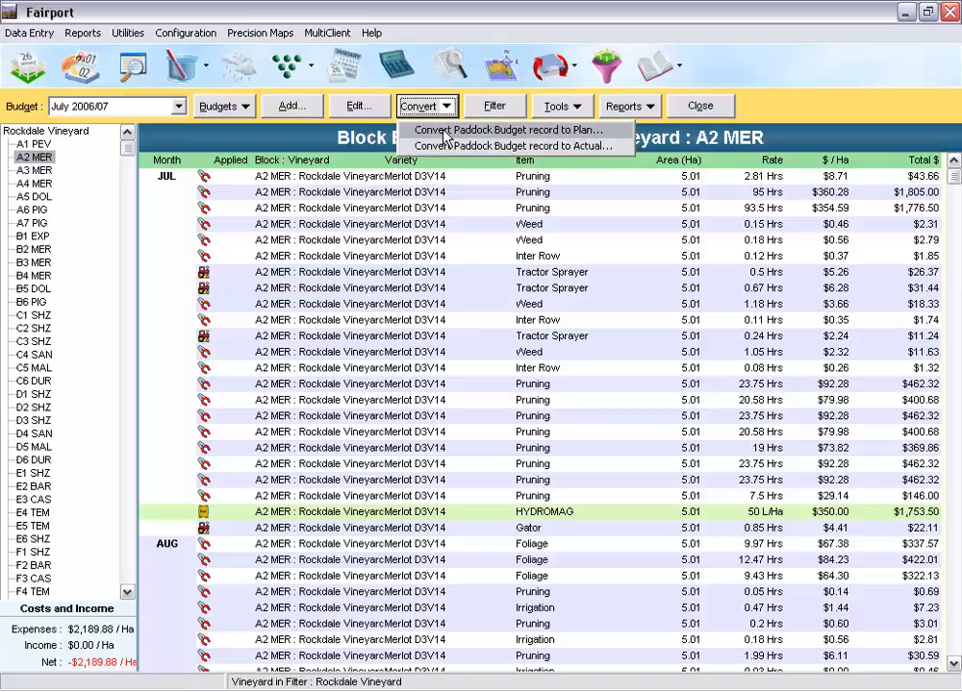
click(446, 130)
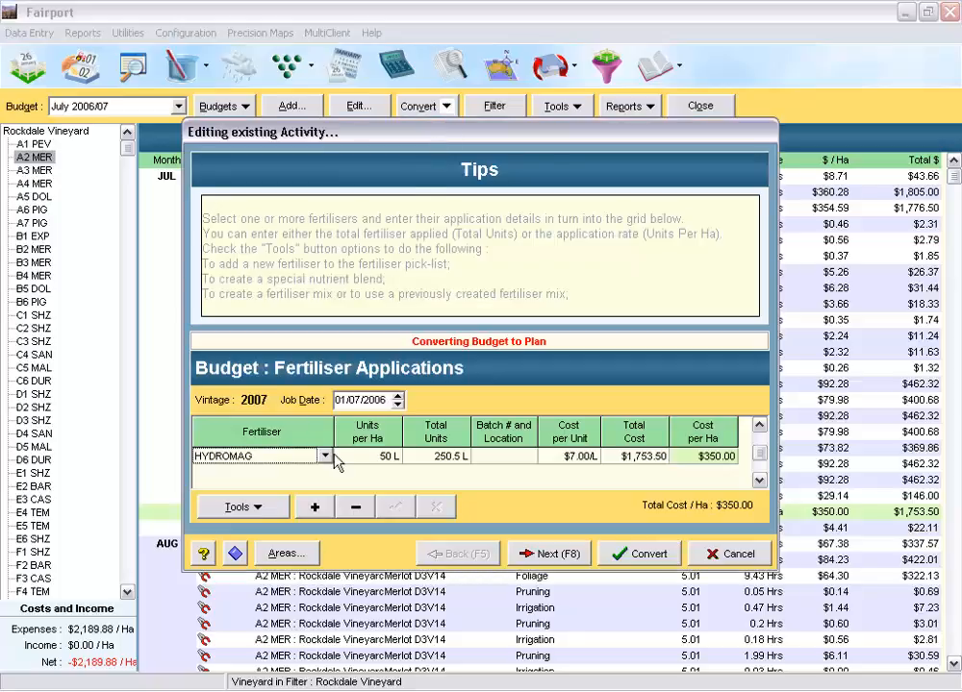
click(570, 563)
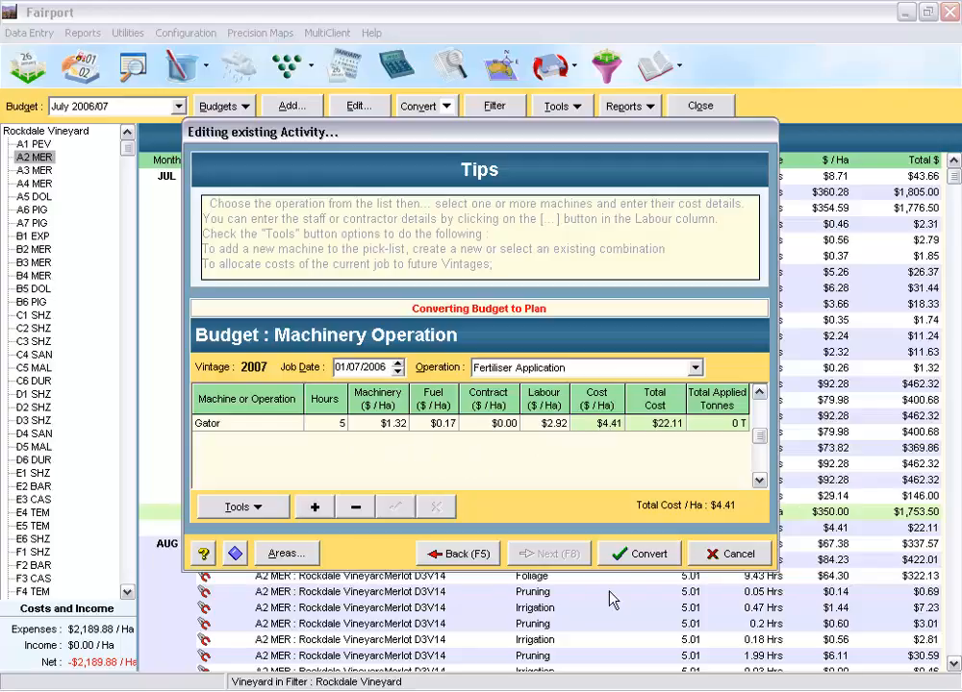
click(650, 563)
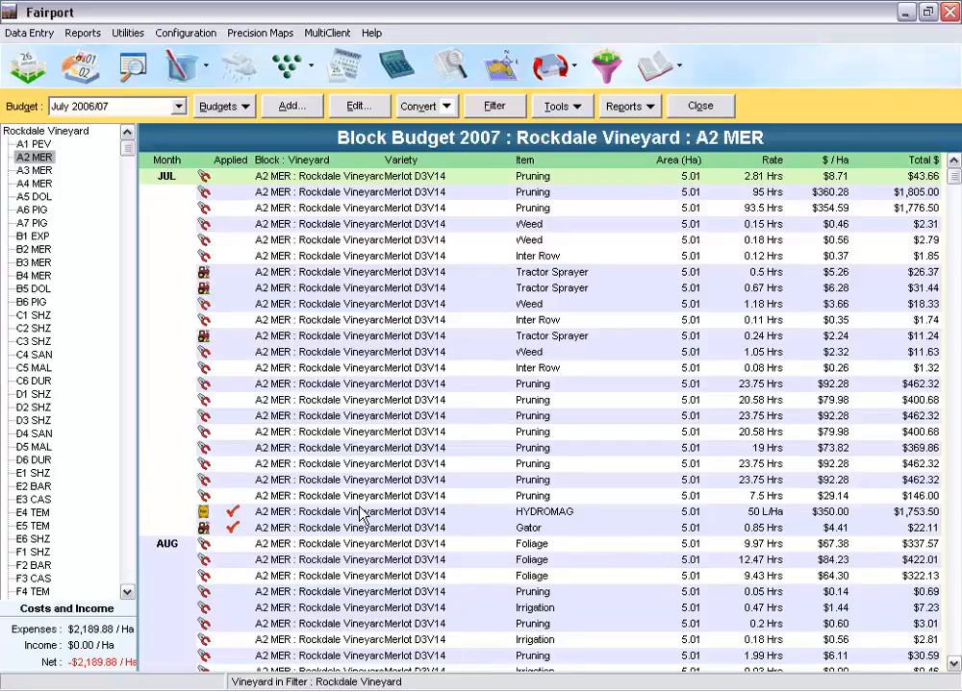
click(955, 664)
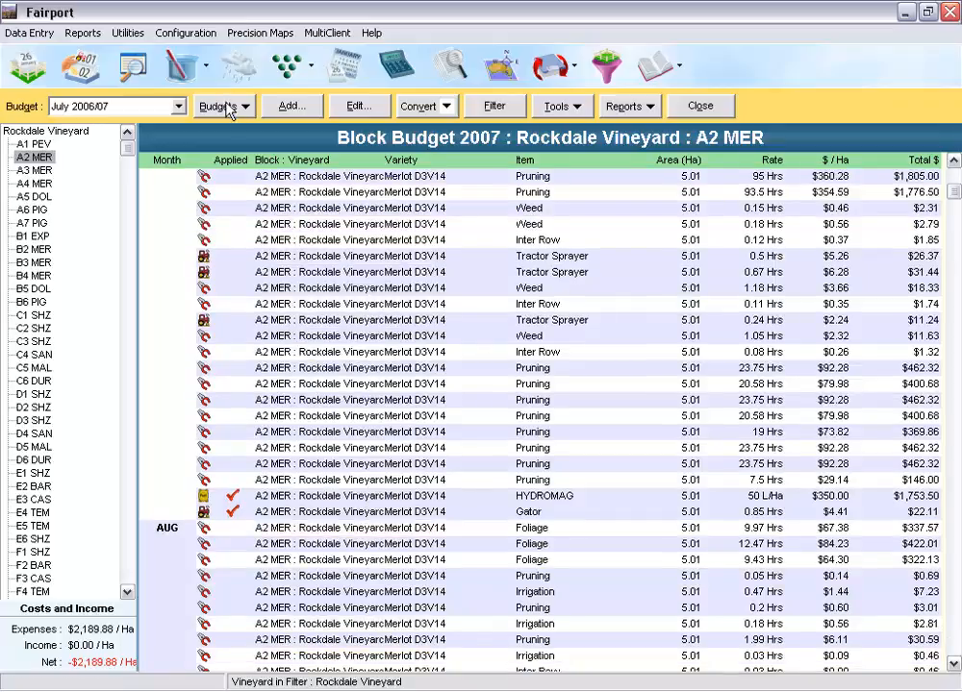
Step: Start a July 2006 Chemical Application budget activity without the Manual Task and Machinery Operation activities, and proceed to area selection
click(286, 108)
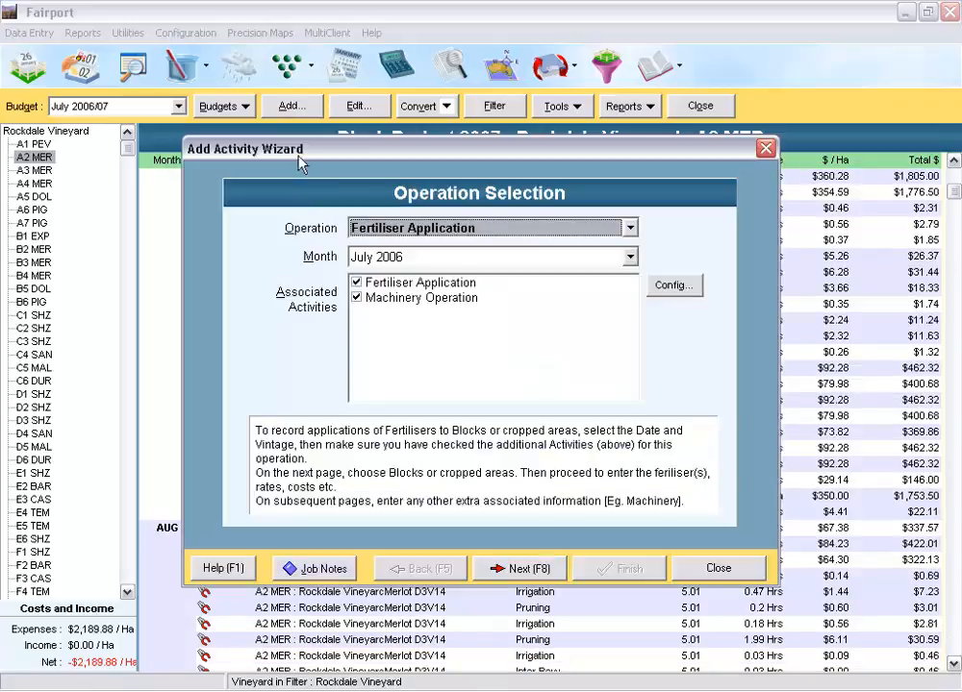
click(628, 230)
click(530, 248)
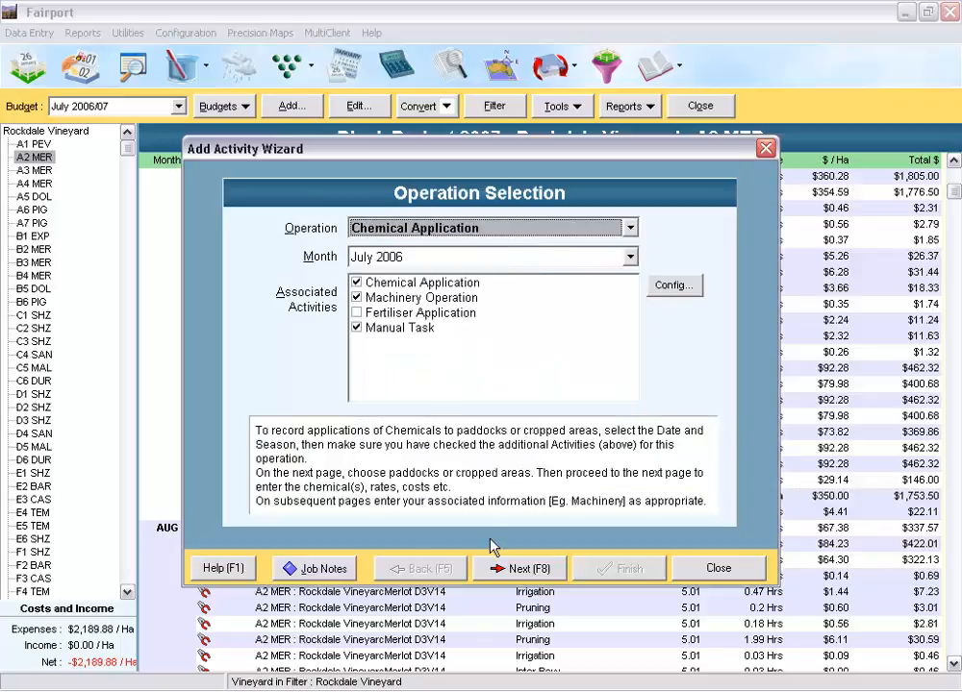
click(356, 328)
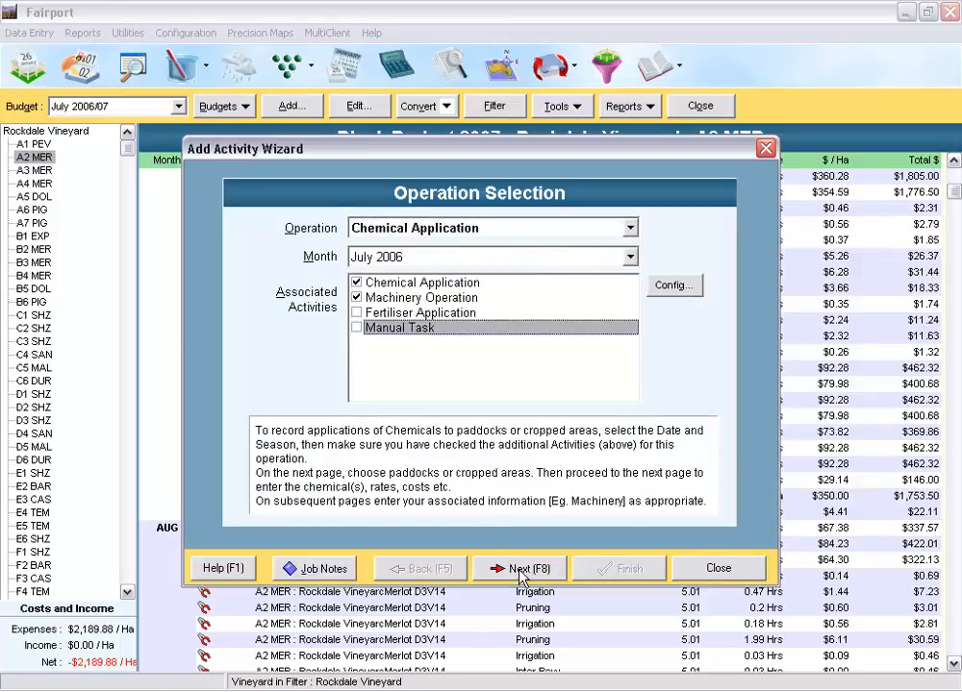
click(356, 297)
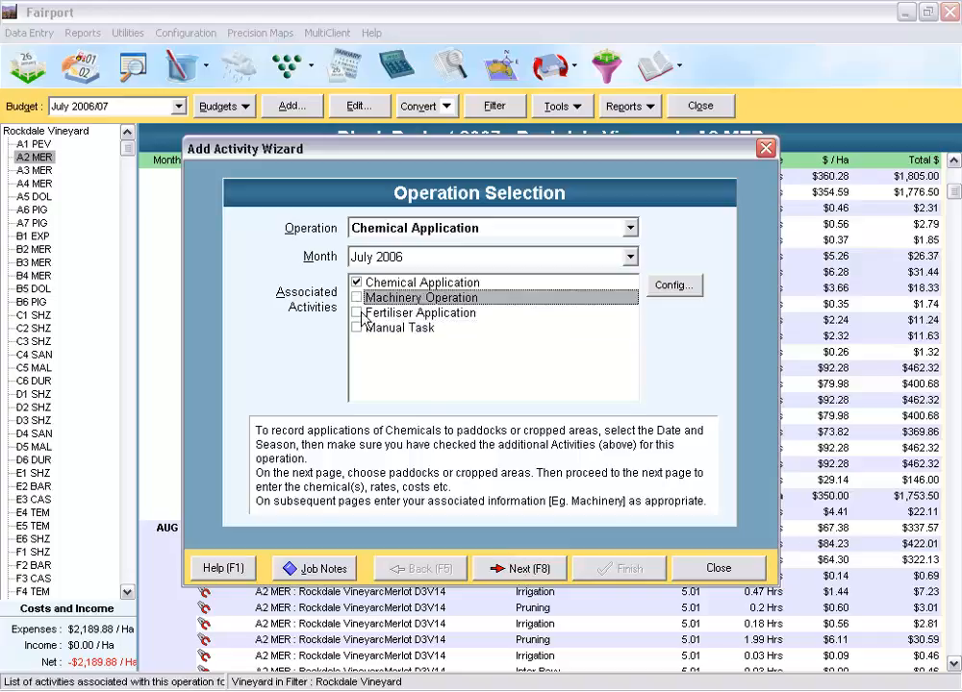
click(518, 575)
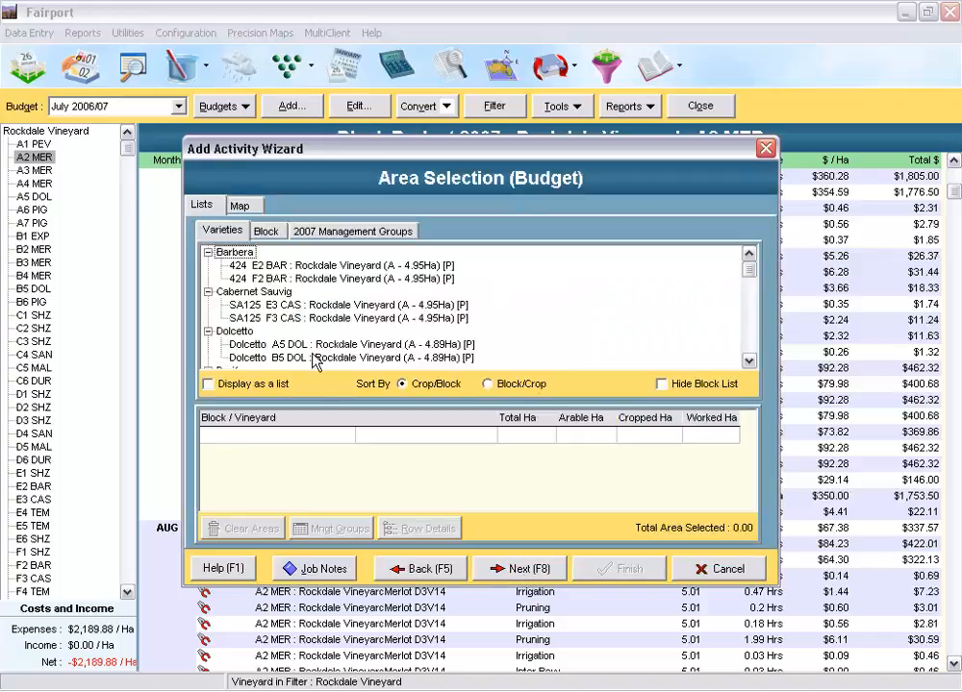
Step: Select all Merlot blocks from the varieties list and continue to the chemical applications page
click(751, 350)
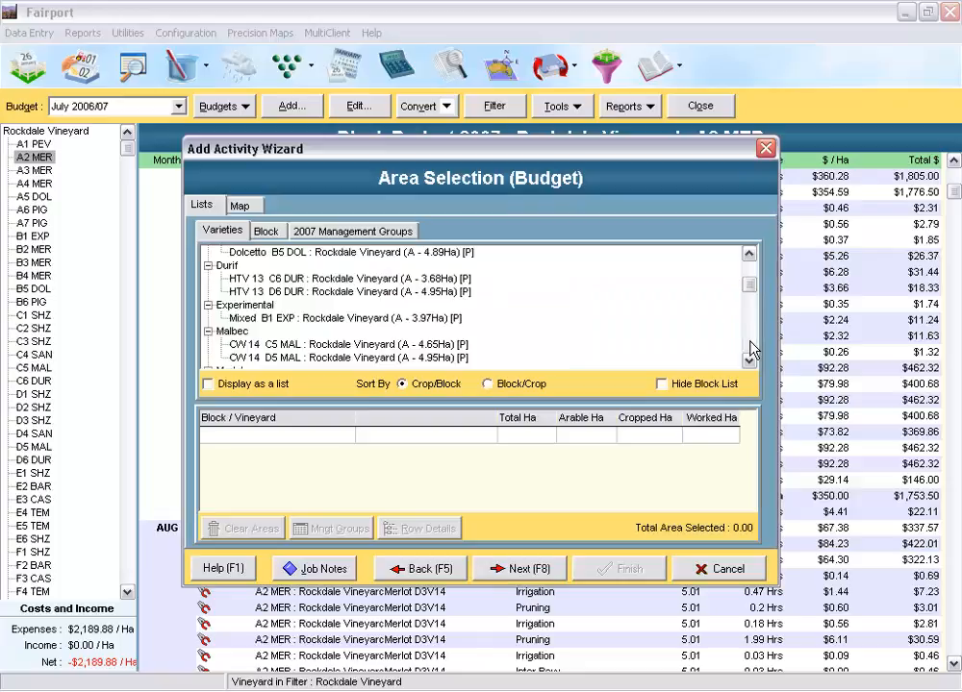
click(751, 350)
click(228, 266)
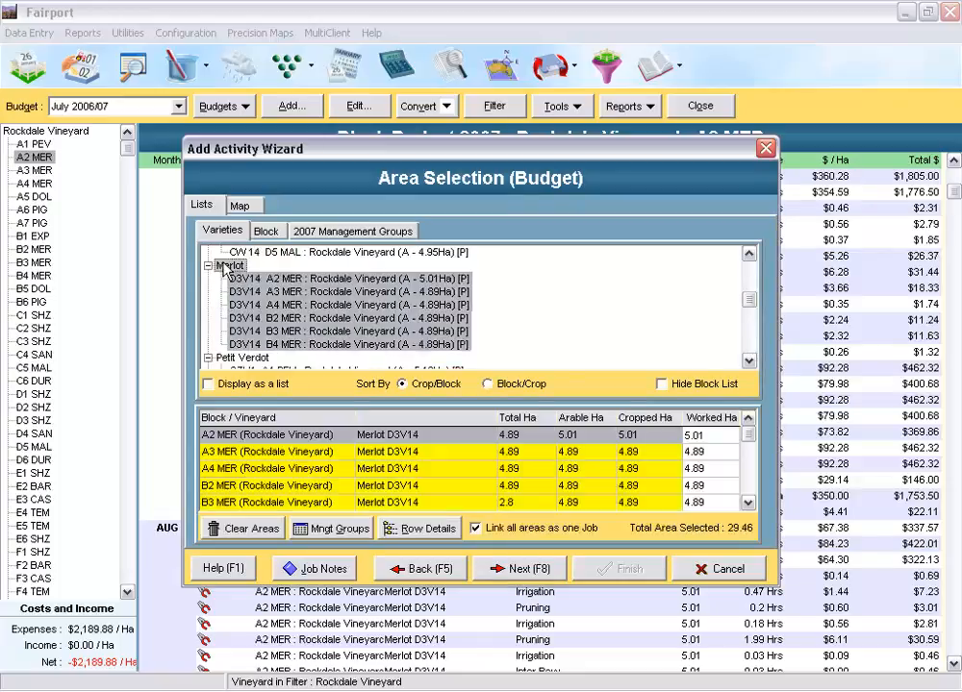
click(514, 570)
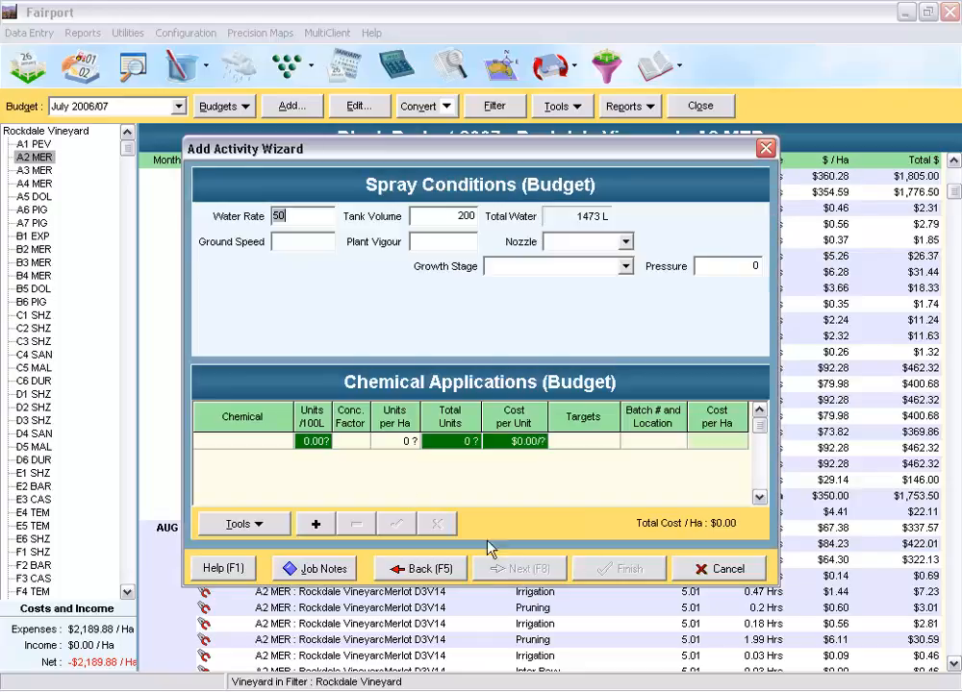
Step: Budget the chemical Basta at 20 L total units, then save the activity and close the wizard
click(283, 443)
click(285, 440)
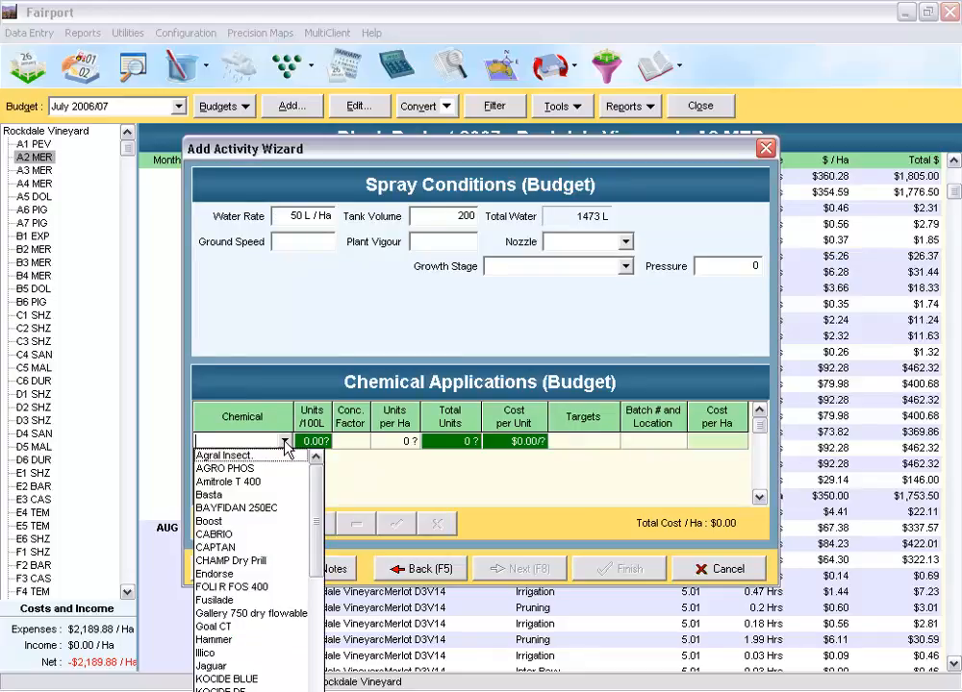
click(213, 494)
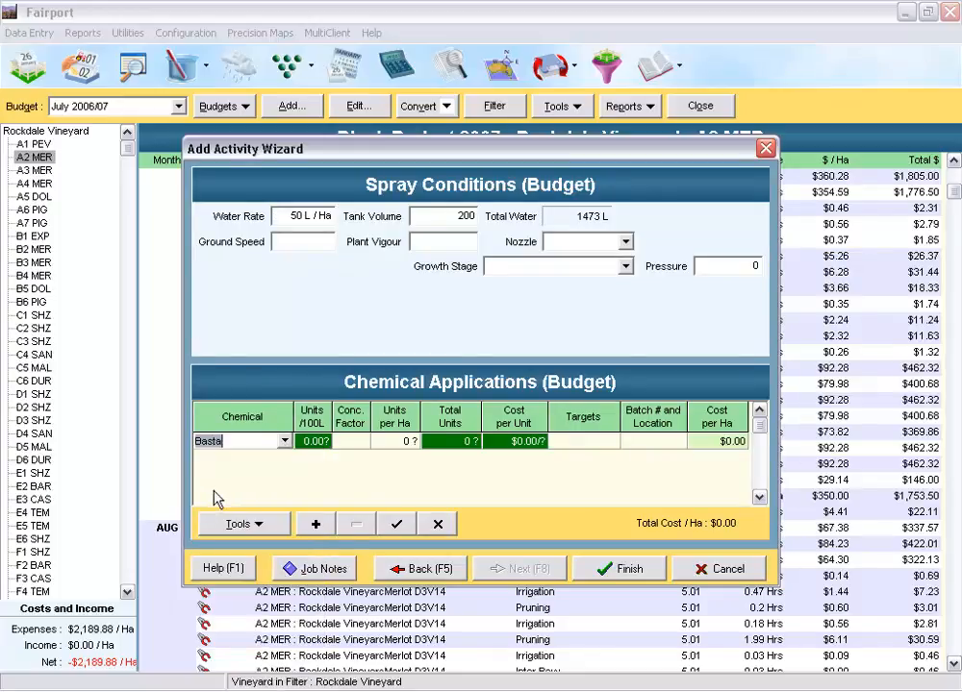
key(Tab)
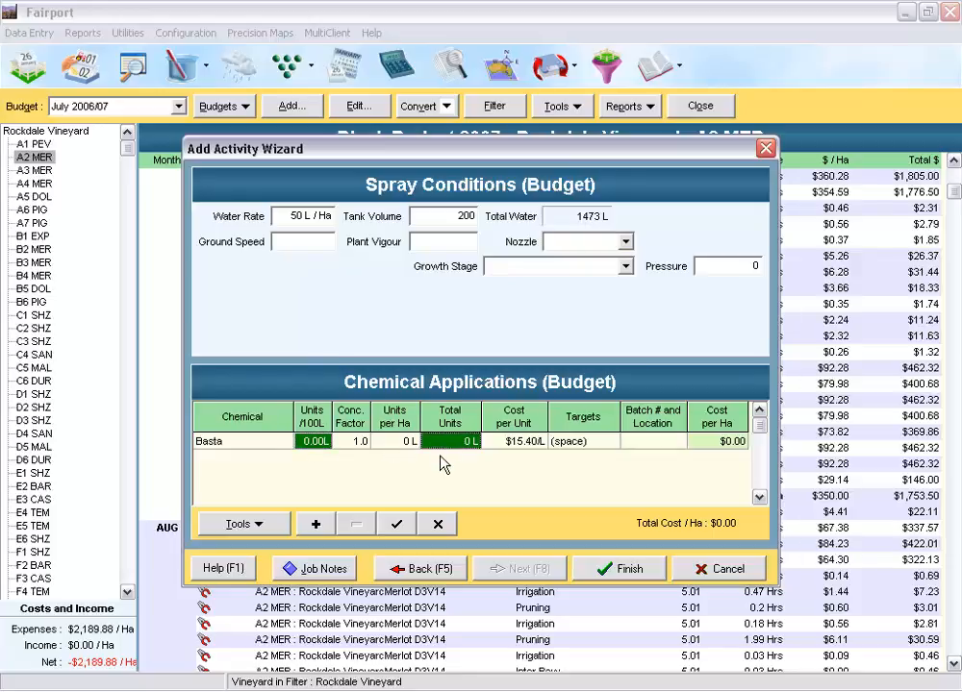
text(20)
key(Tab)
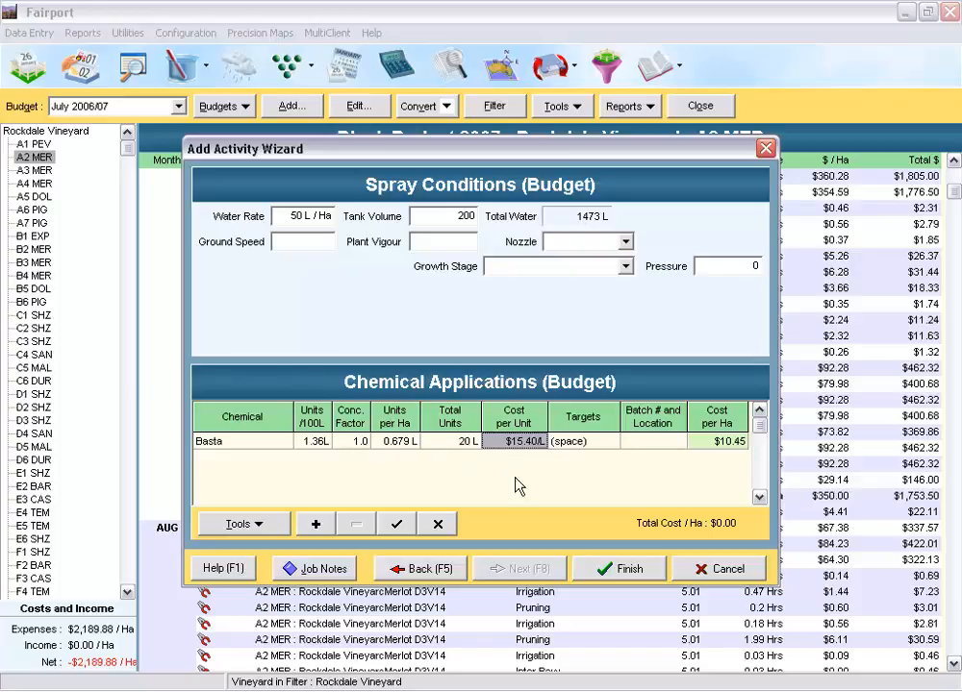
click(621, 569)
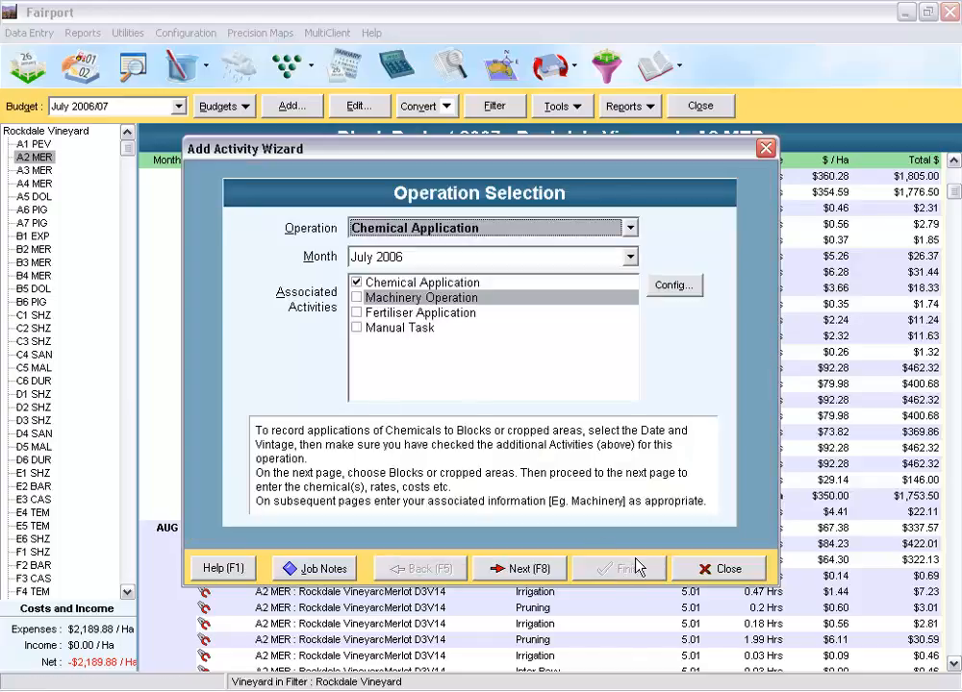
click(712, 568)
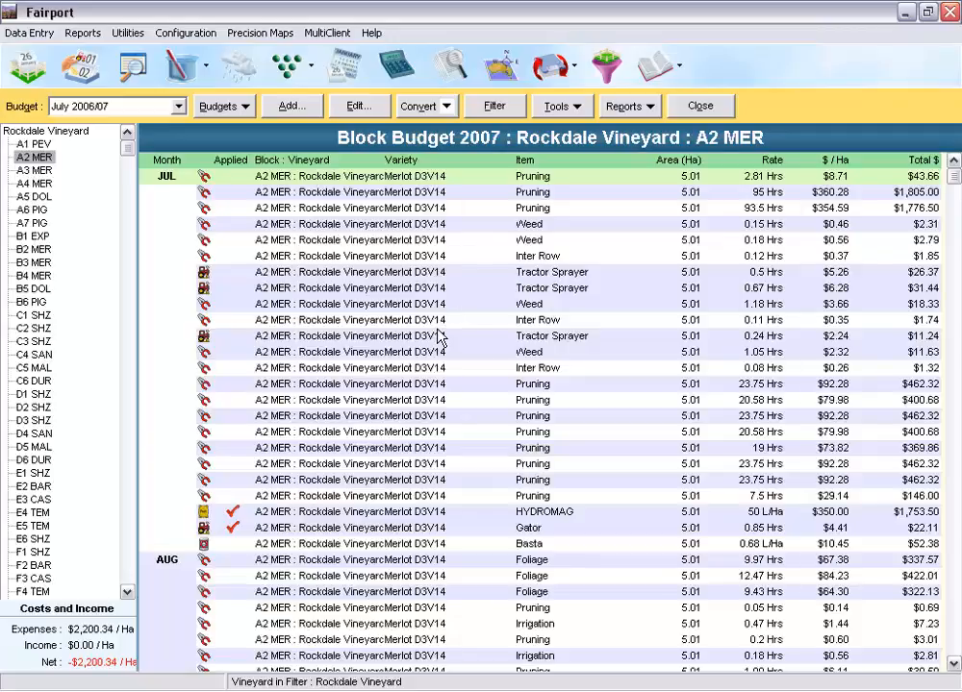
Step: Convert block A2 MER's July Basta budget record to a plan
click(344, 546)
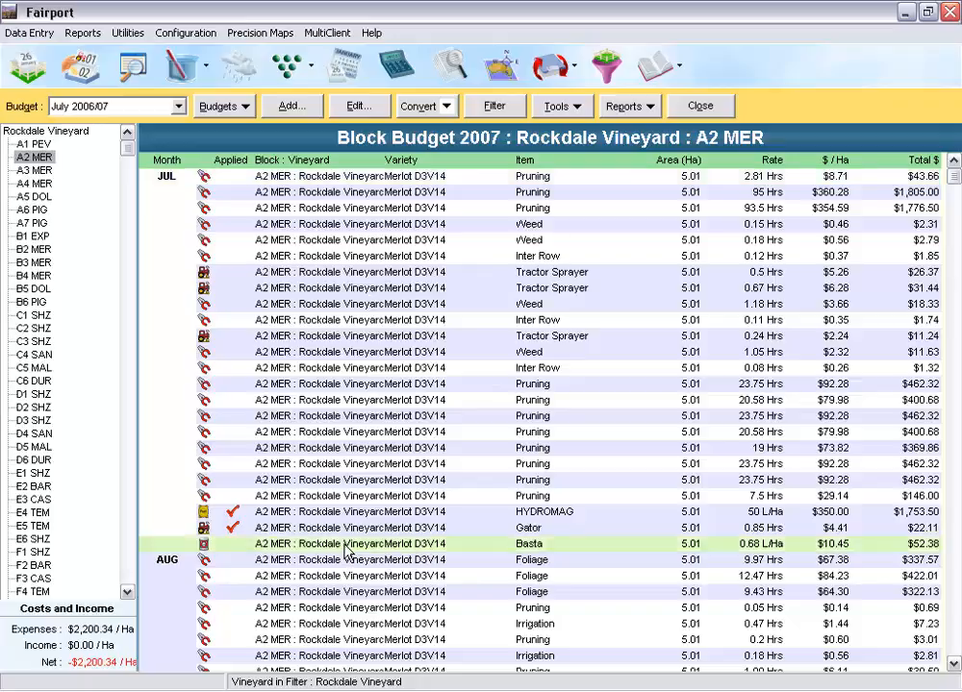
click(428, 108)
click(440, 128)
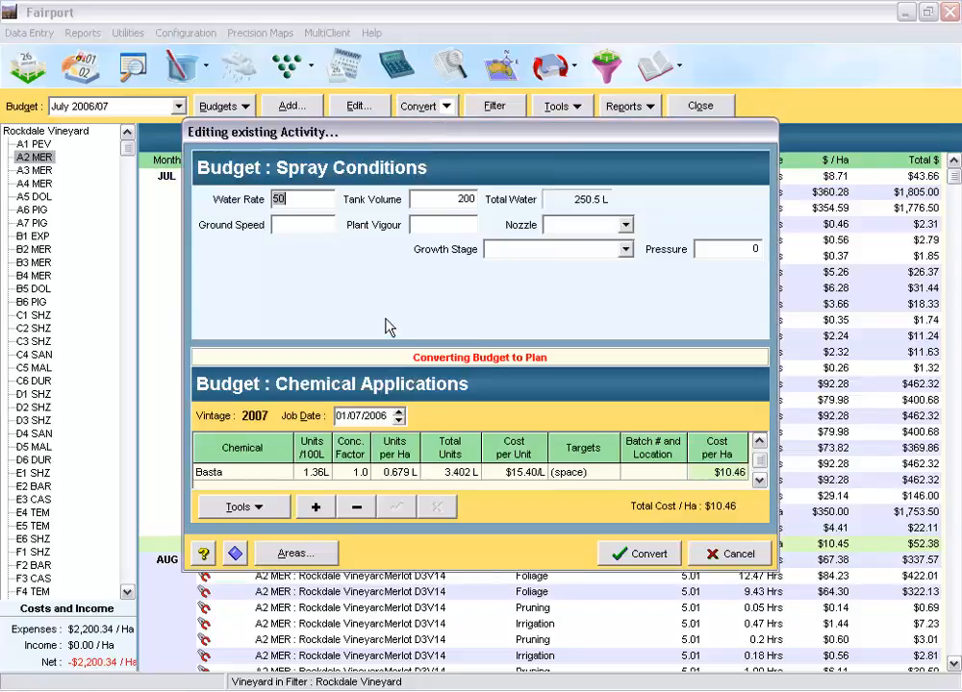
click(649, 554)
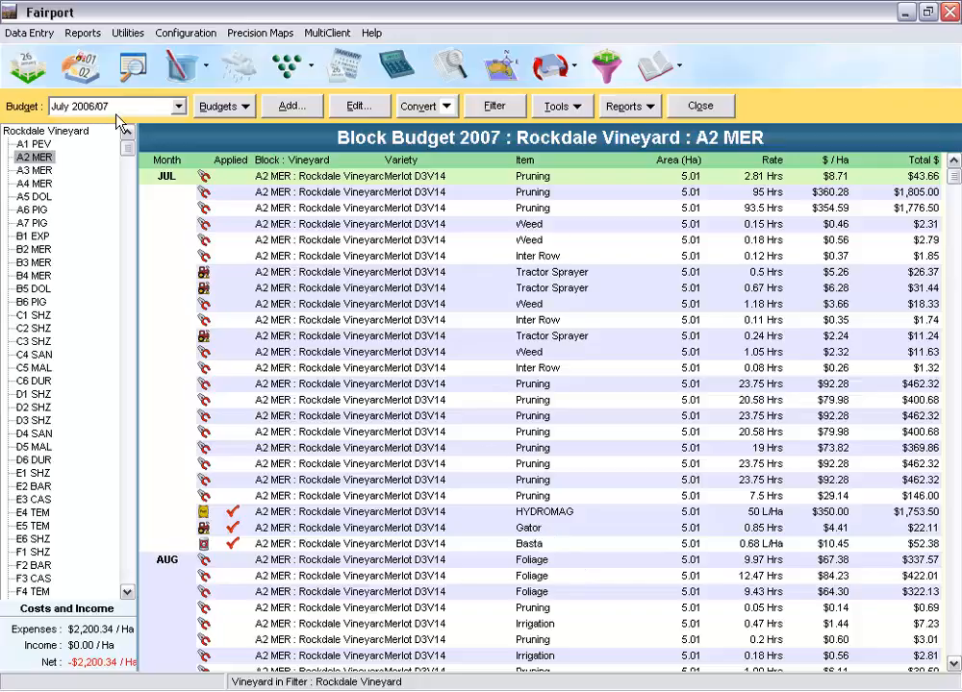
Step: Generate the spray worksheet for the planned Basta application from the block-vintage summary, review it to the end, and close it
click(84, 72)
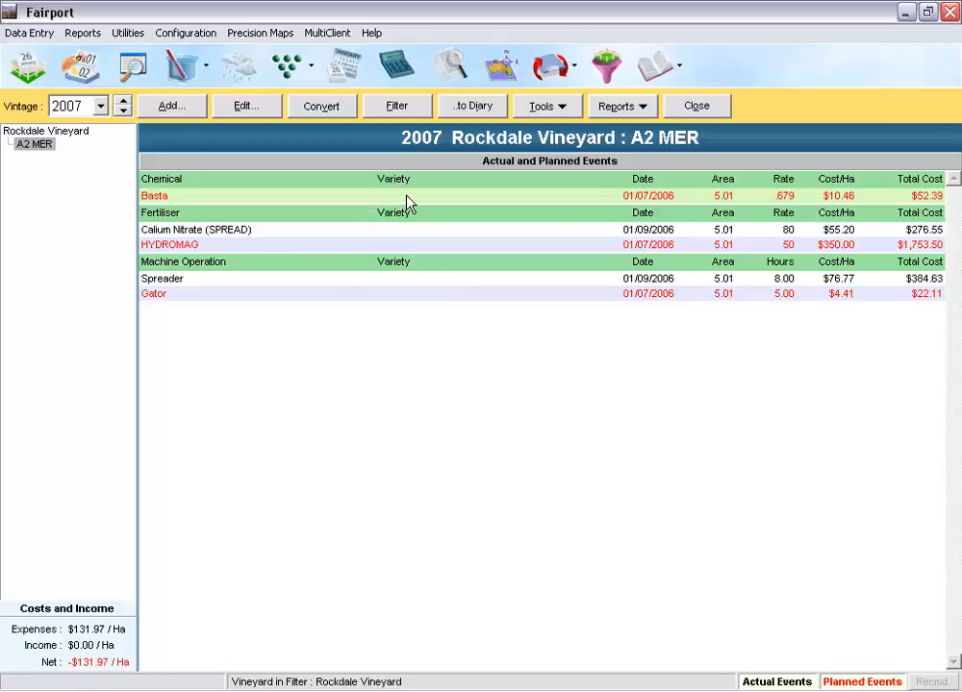
click(640, 107)
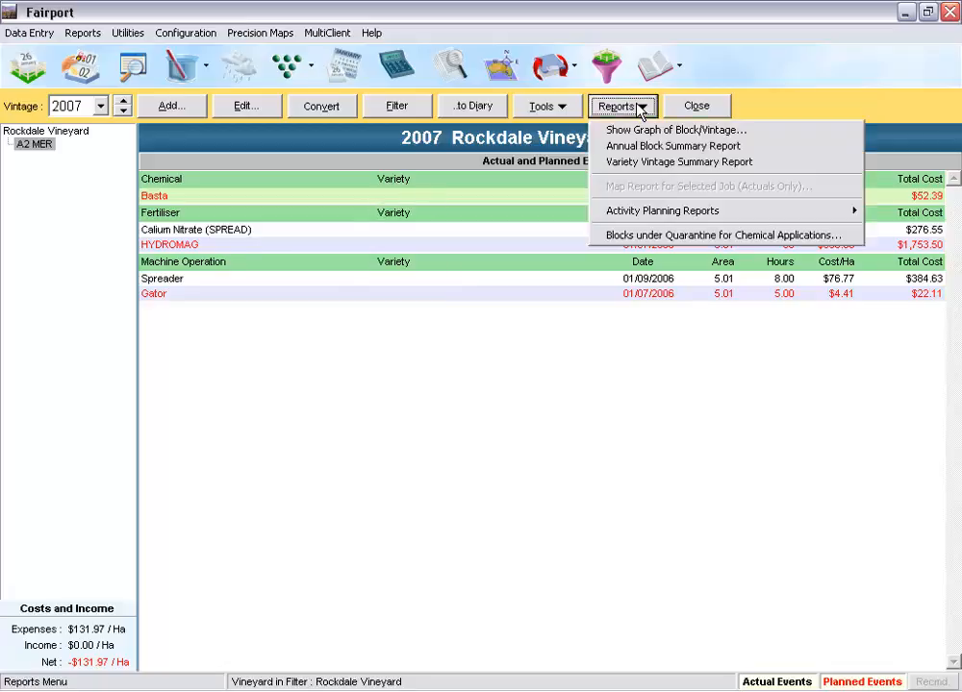
mouse_move(643, 210)
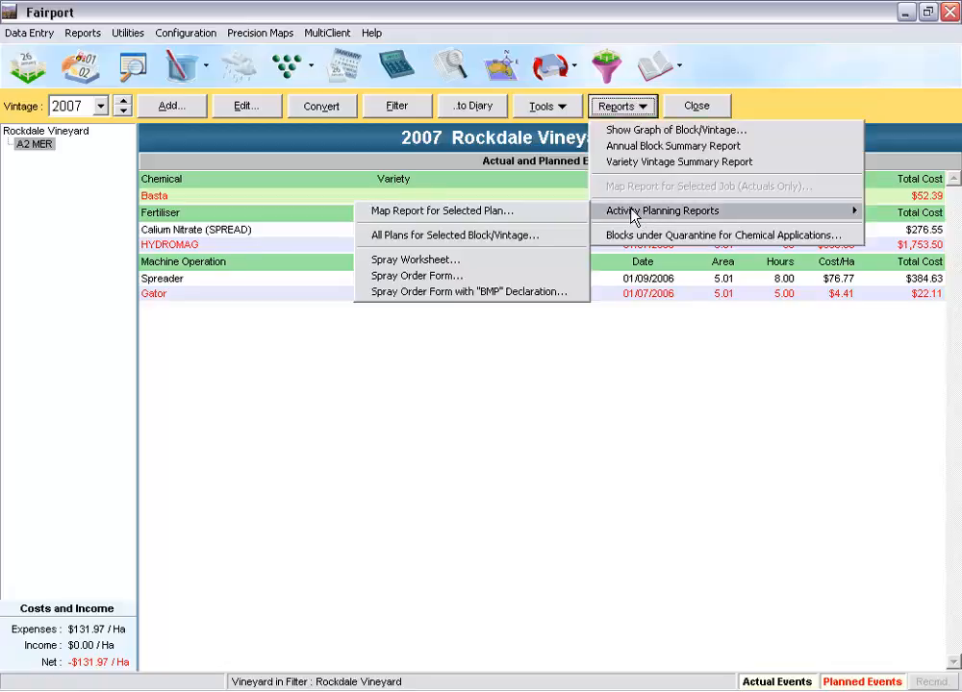
click(507, 263)
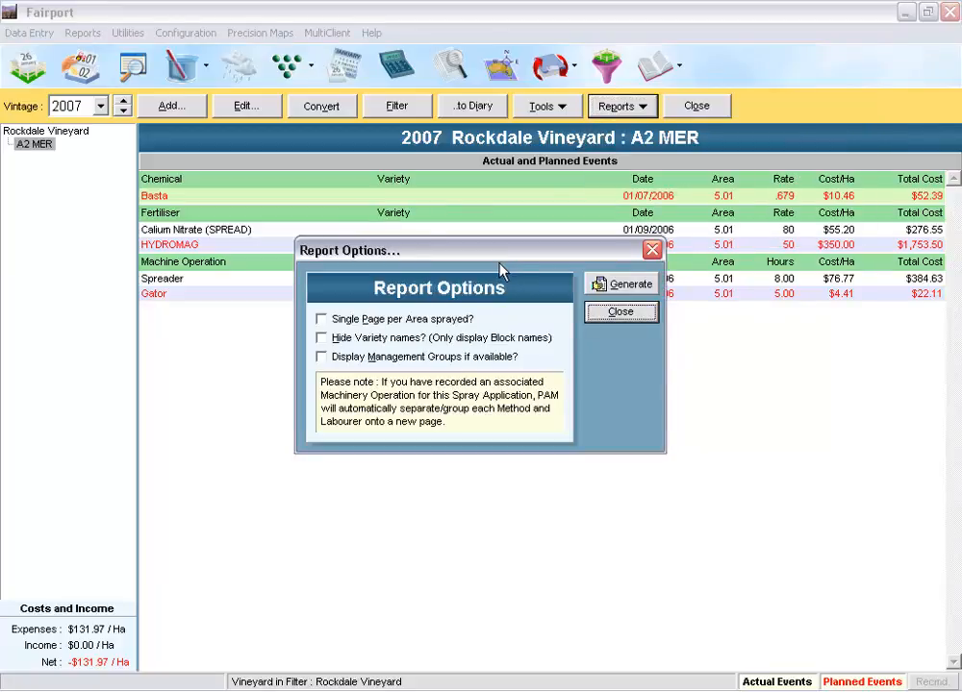
click(627, 281)
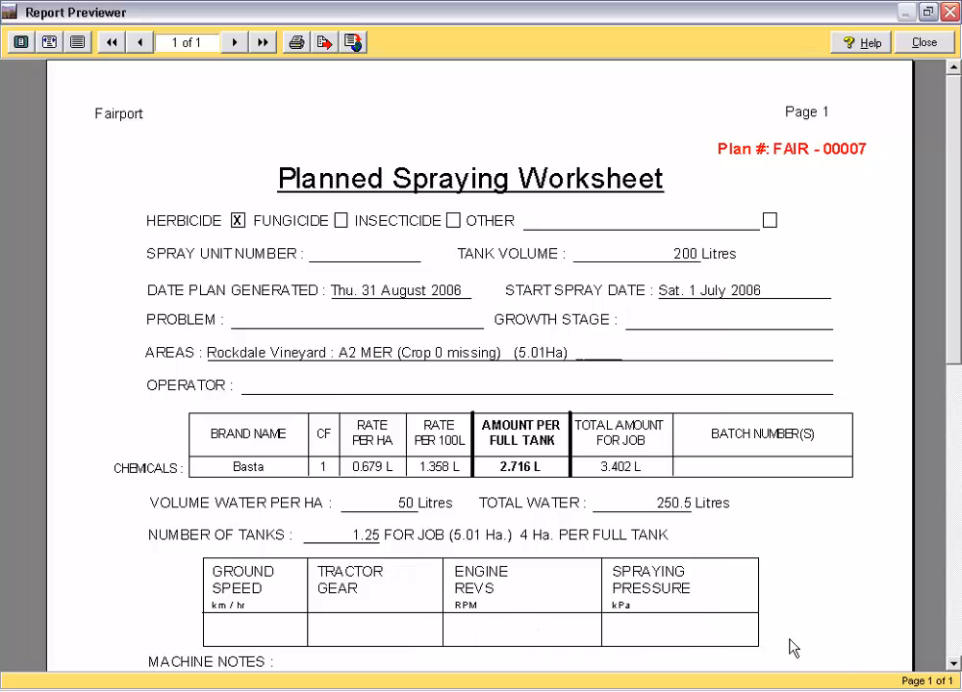
drag(955, 665, 955, 664)
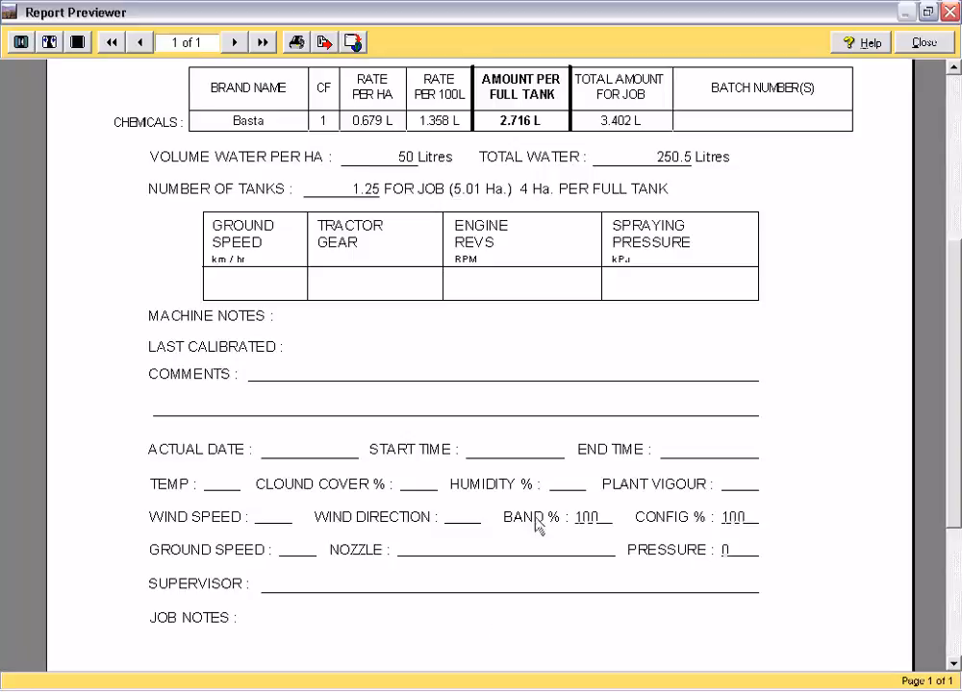
click(923, 42)
click(638, 315)
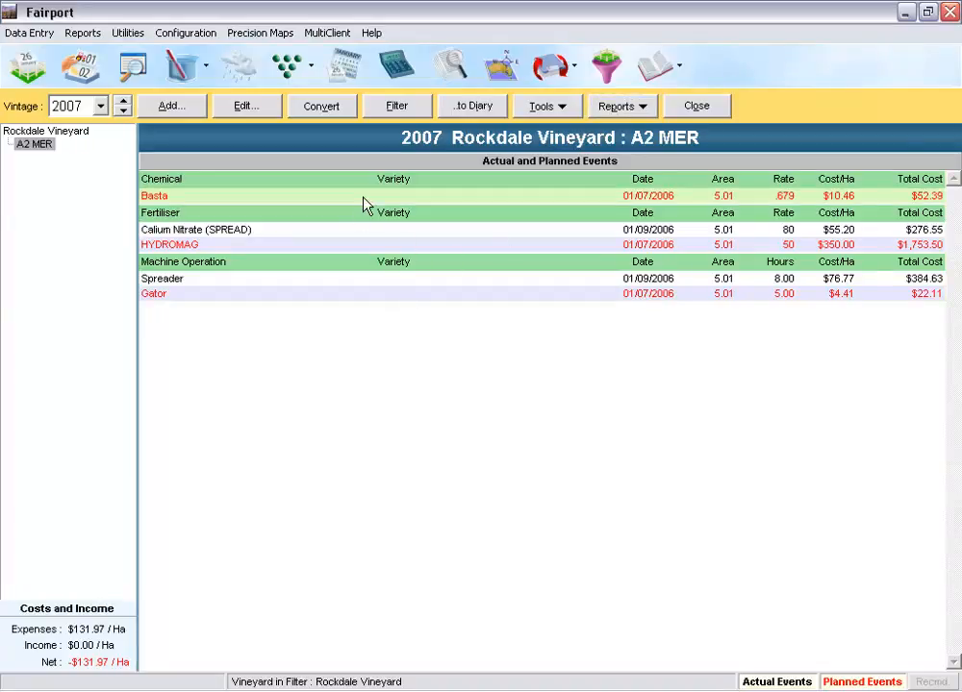
Step: Start converting the Basta plan on block A2 MER to an actual, entering batch number 1254452 for the chemical
click(325, 107)
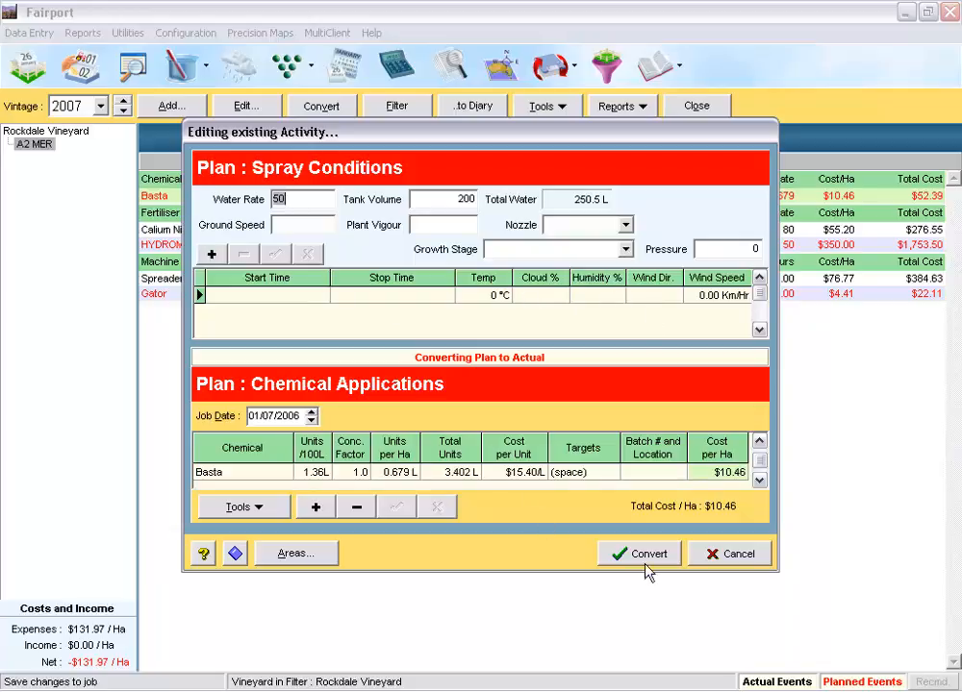
click(652, 471)
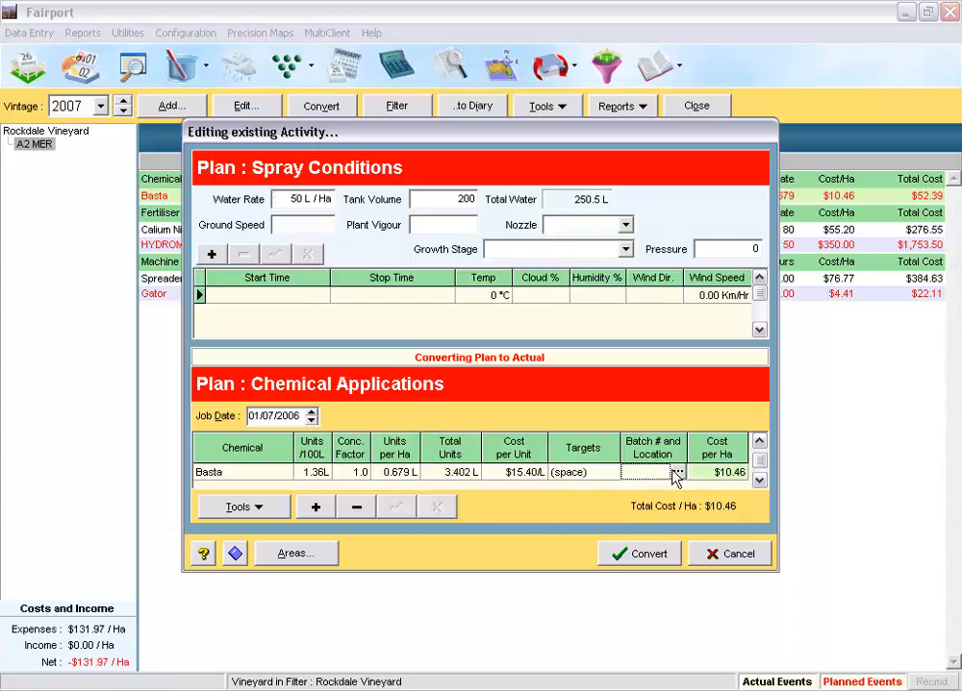
click(681, 472)
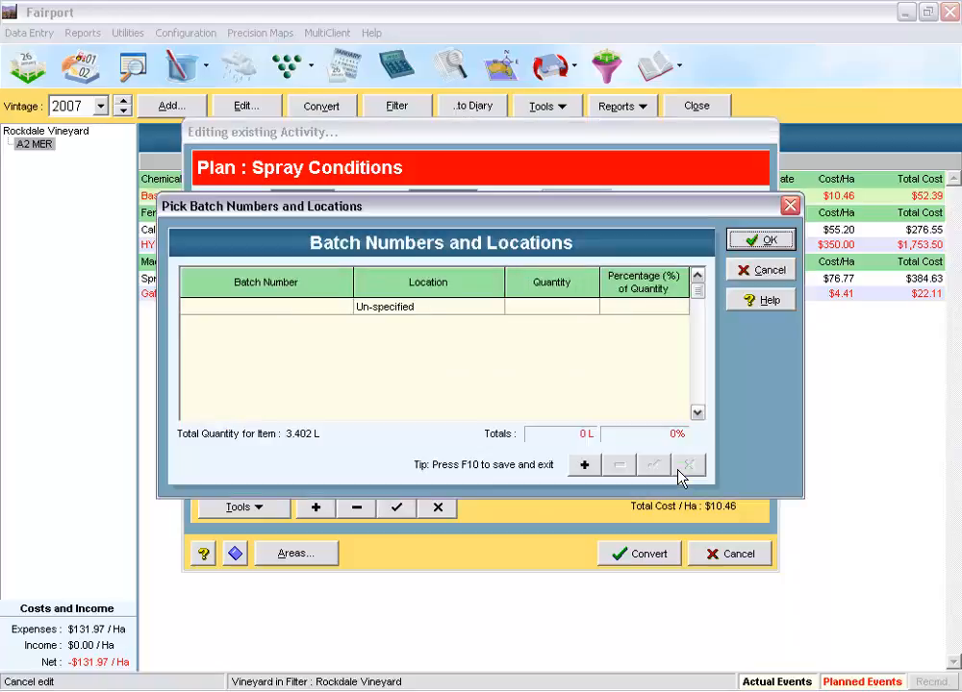
click(345, 311)
click(343, 308)
click(275, 305)
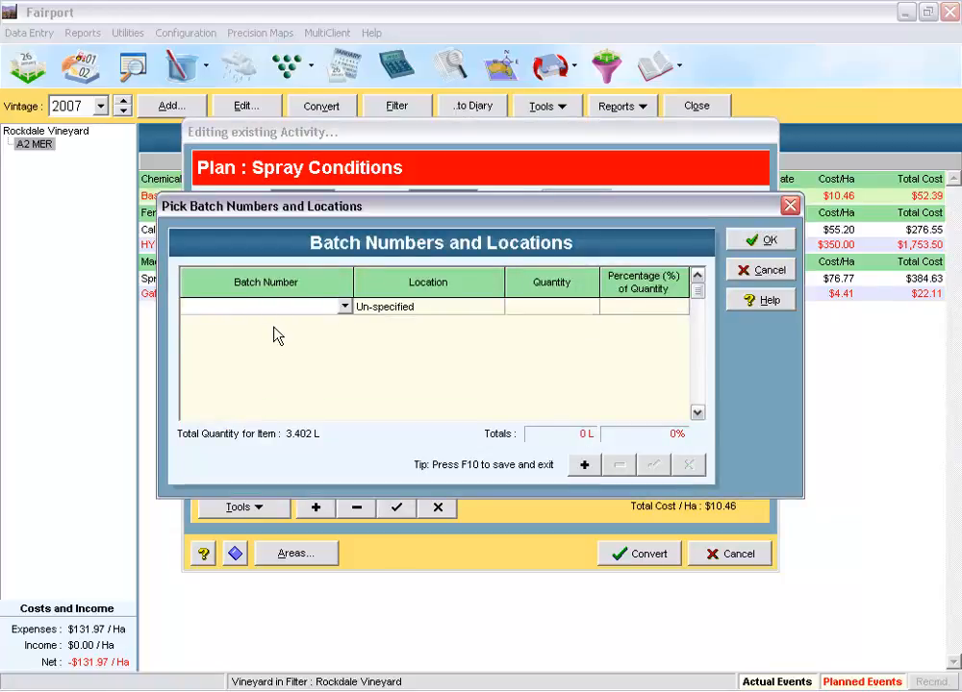
text(1254452)
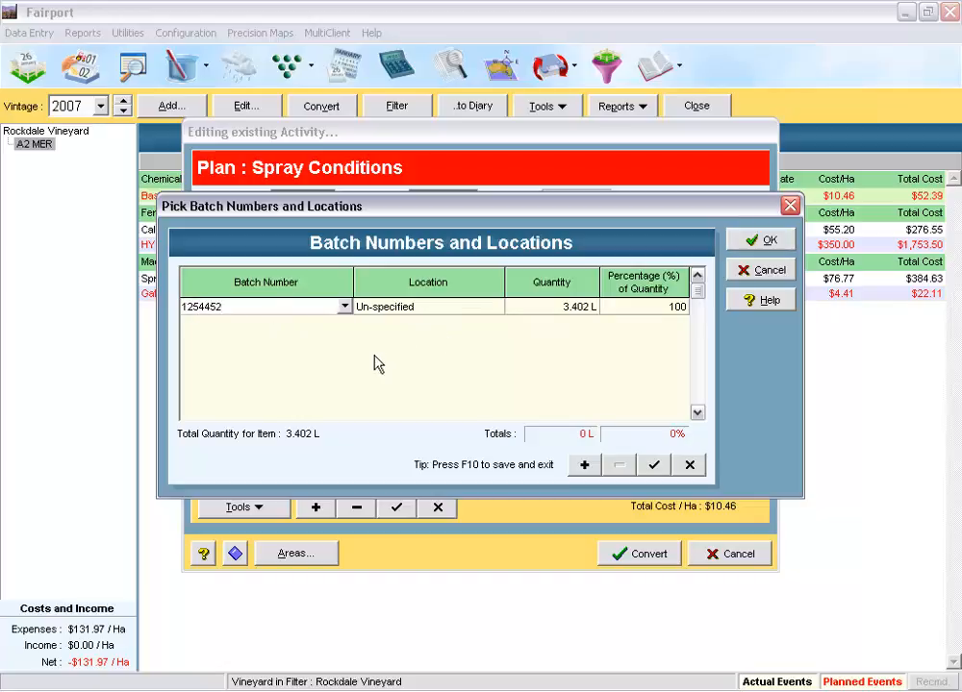
Step: Set the Basta batch's location to Chemical Shed 1 and complete the conversion of the plan to an actual
click(495, 306)
click(496, 306)
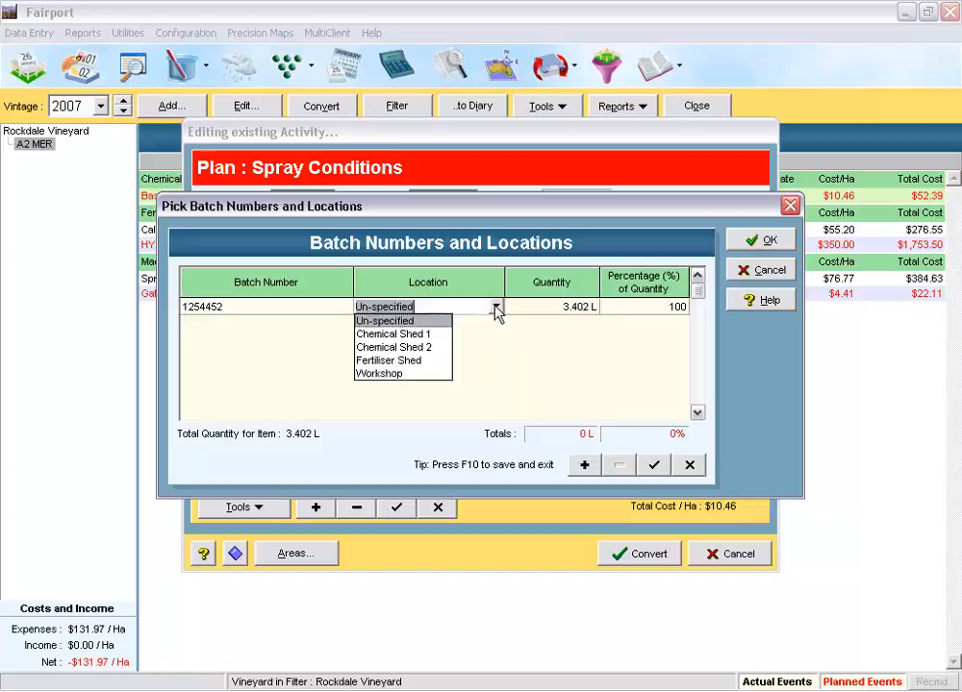
click(423, 336)
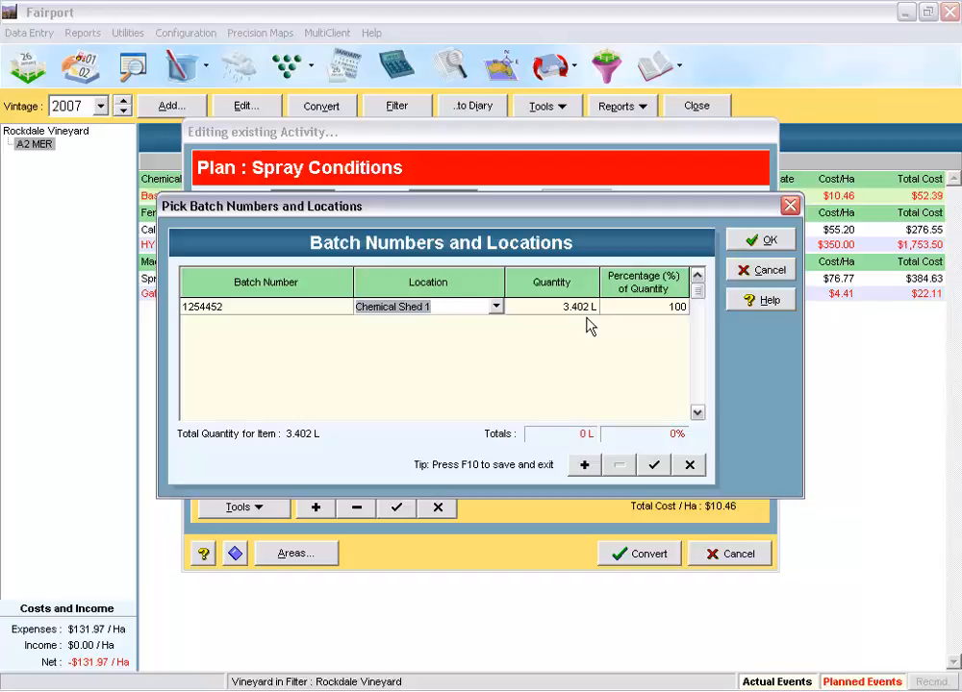
click(761, 243)
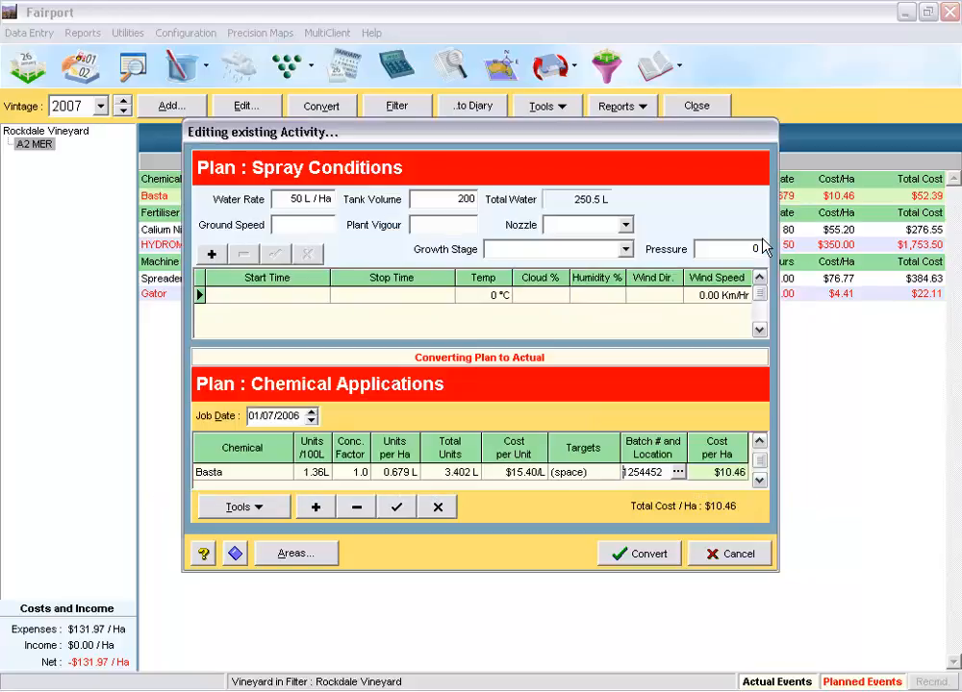
click(644, 558)
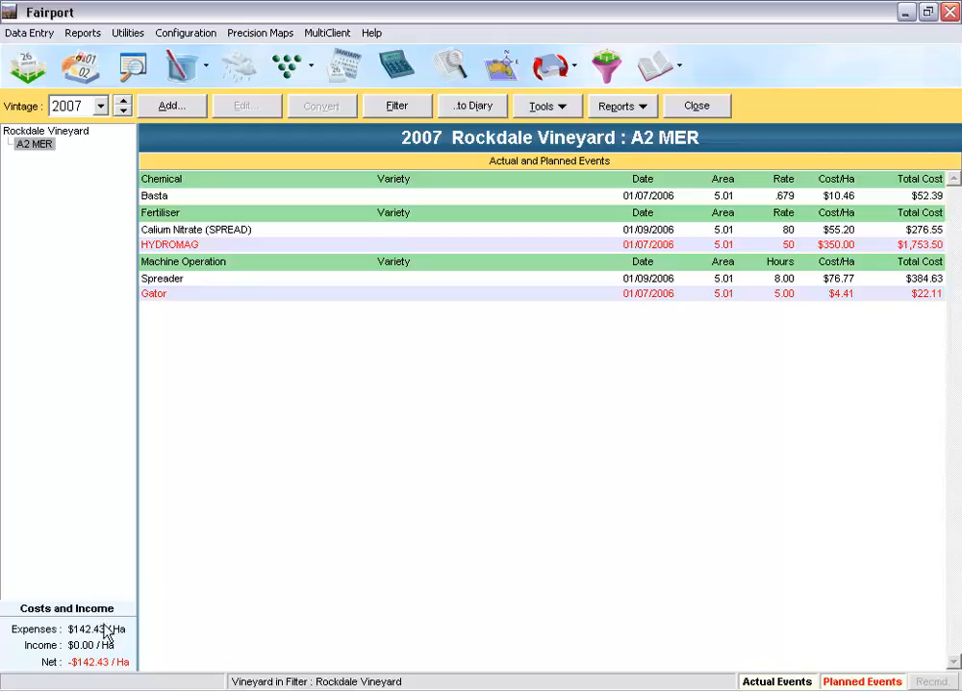
Step: Switch to vintage 2006 and look over the soil test records with their import and report options, then close them
click(125, 110)
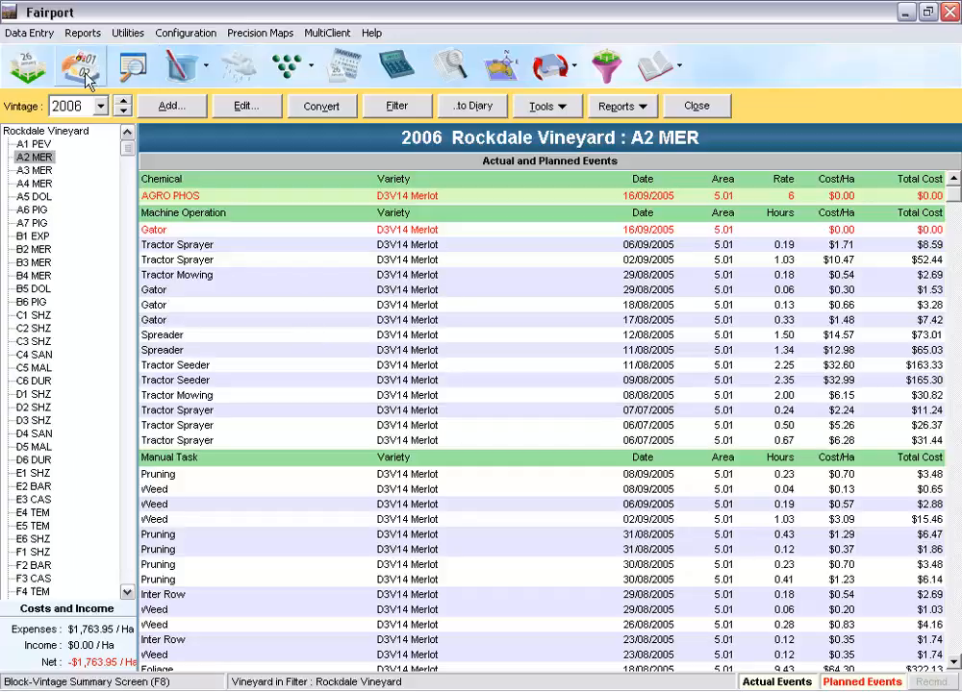
click(206, 67)
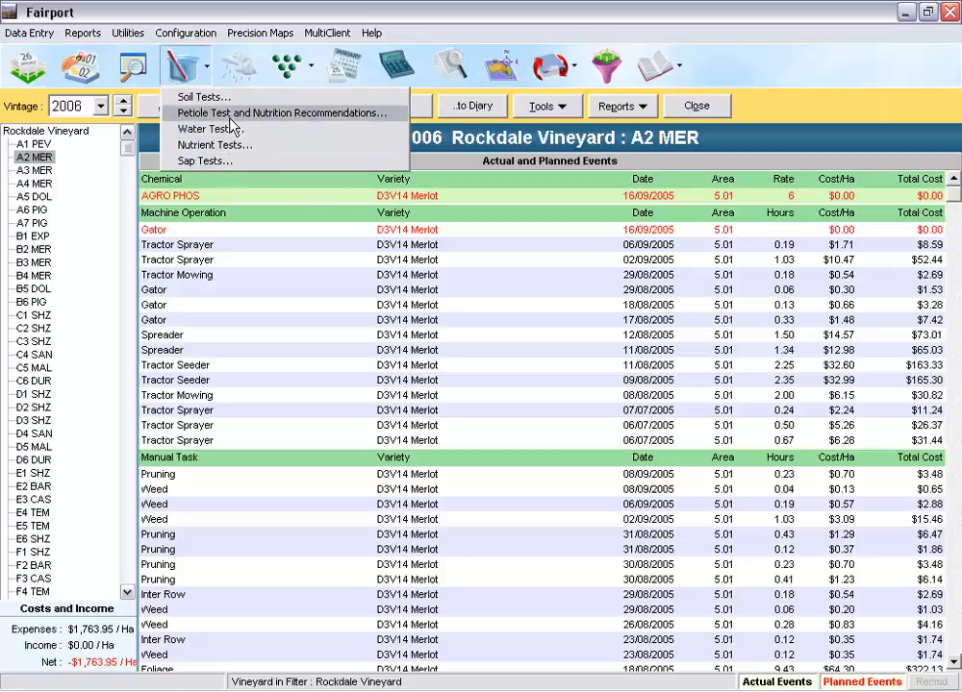
click(209, 99)
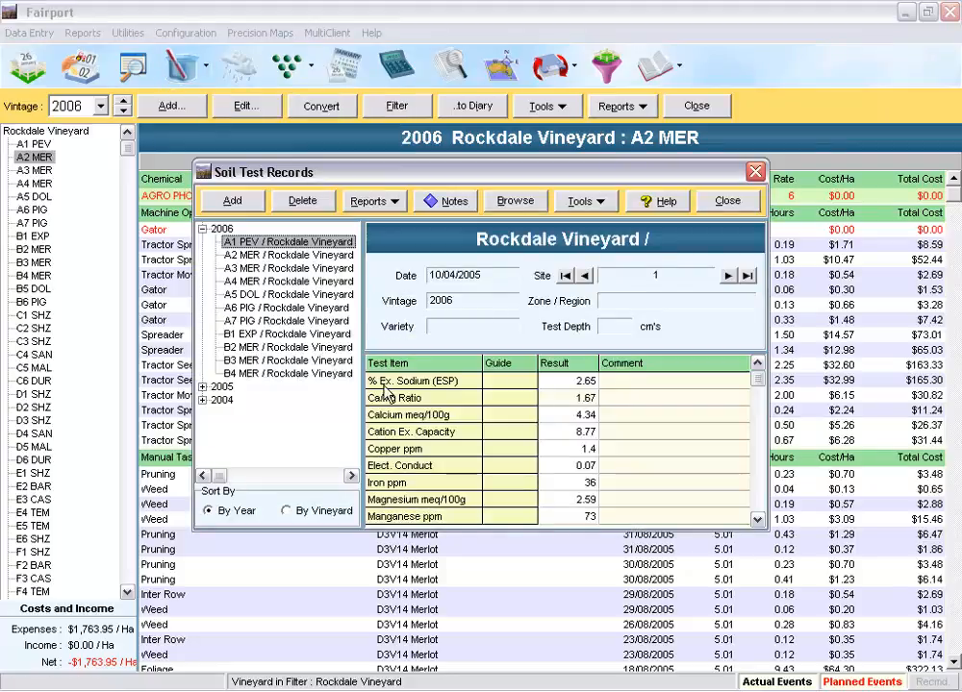
click(583, 201)
mouse_move(616, 355)
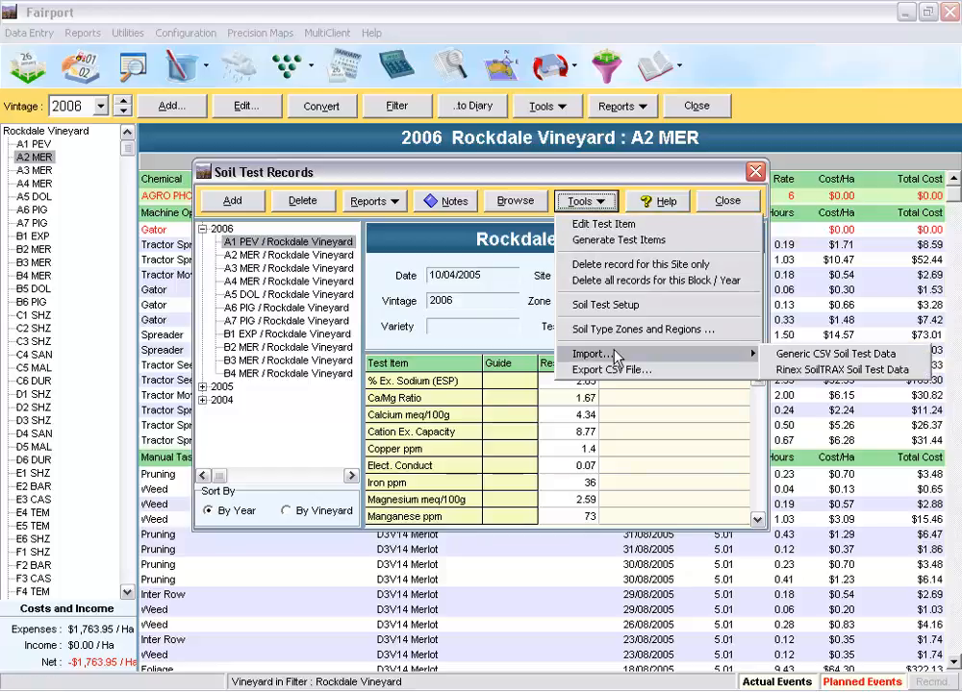
click(454, 339)
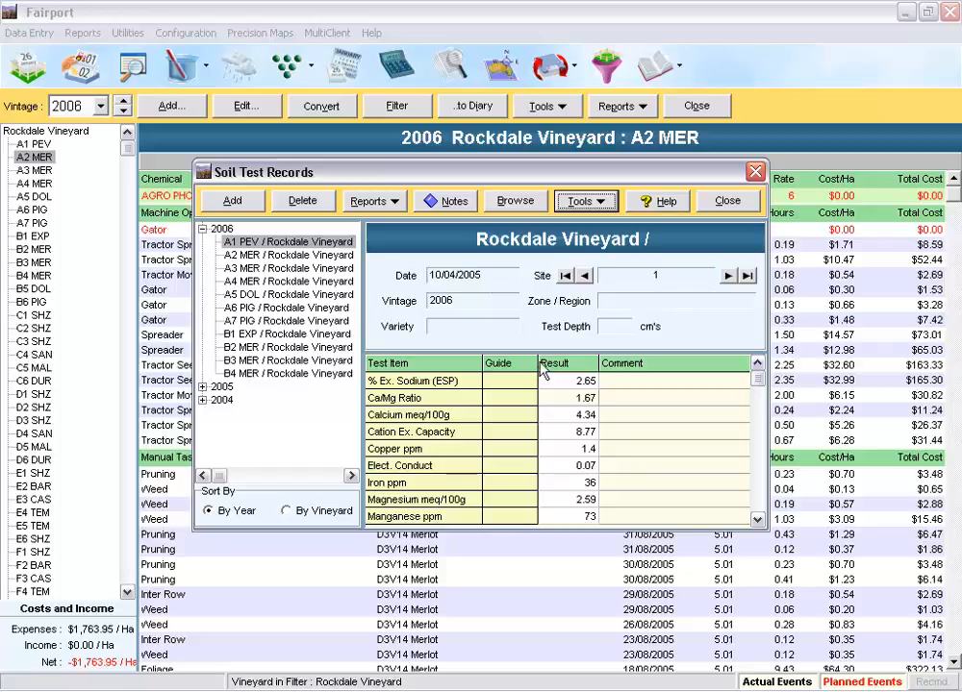
click(373, 201)
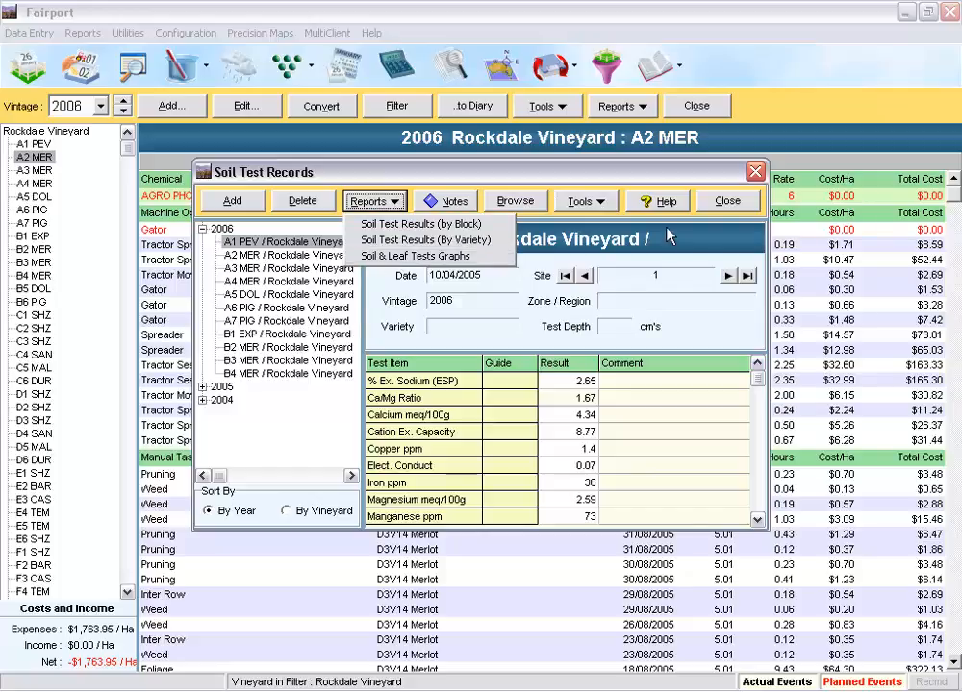
click(668, 236)
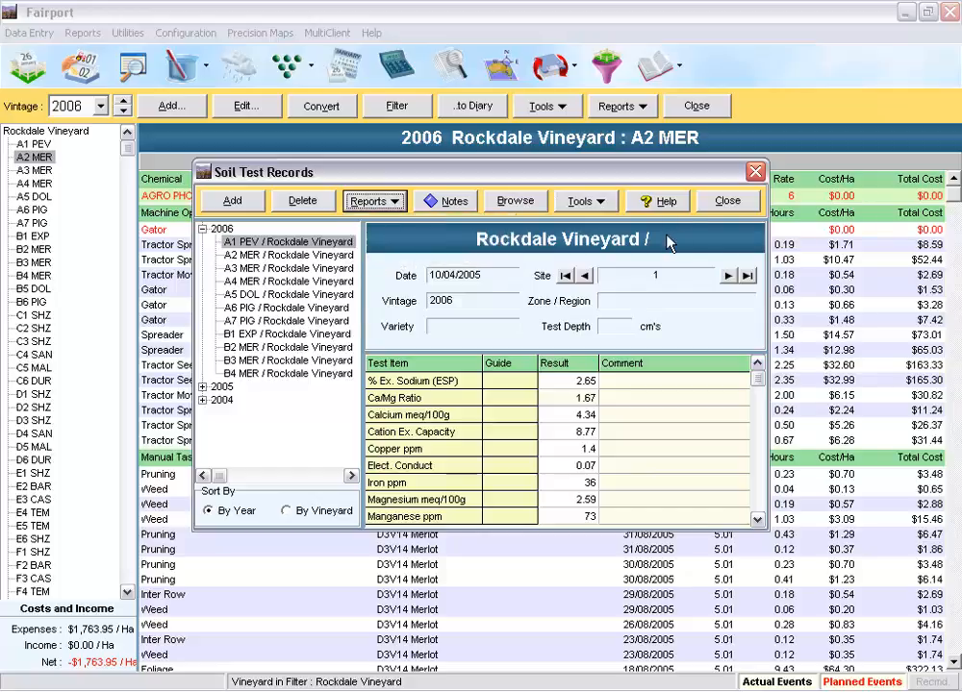
click(728, 202)
Step: Open the weather and rainfall records and view the Rockdale station's data for 2003, 1993 and 1998
click(247, 82)
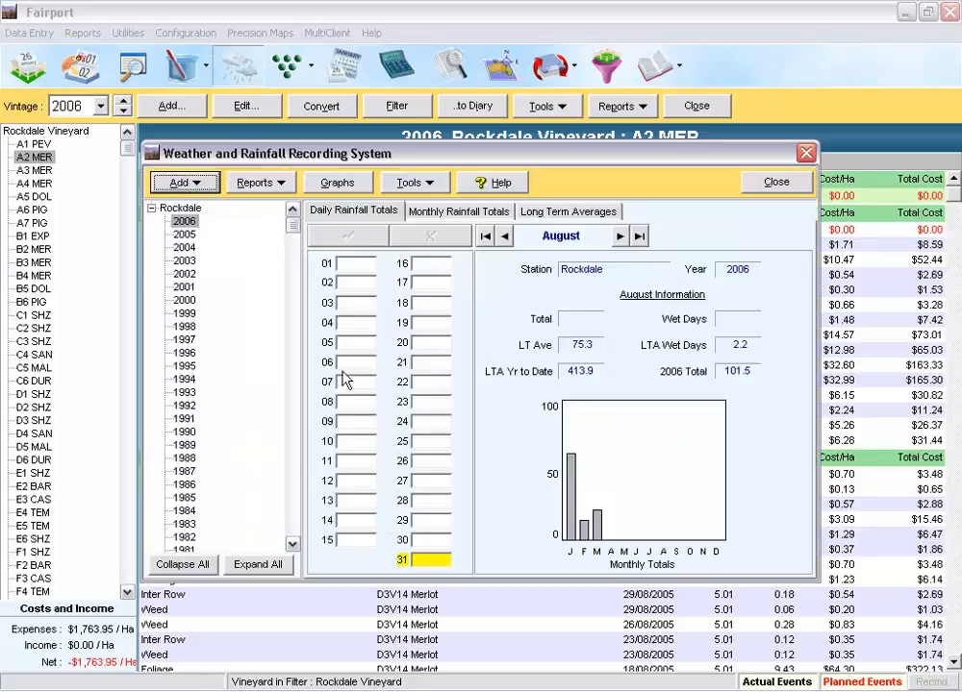
click(183, 260)
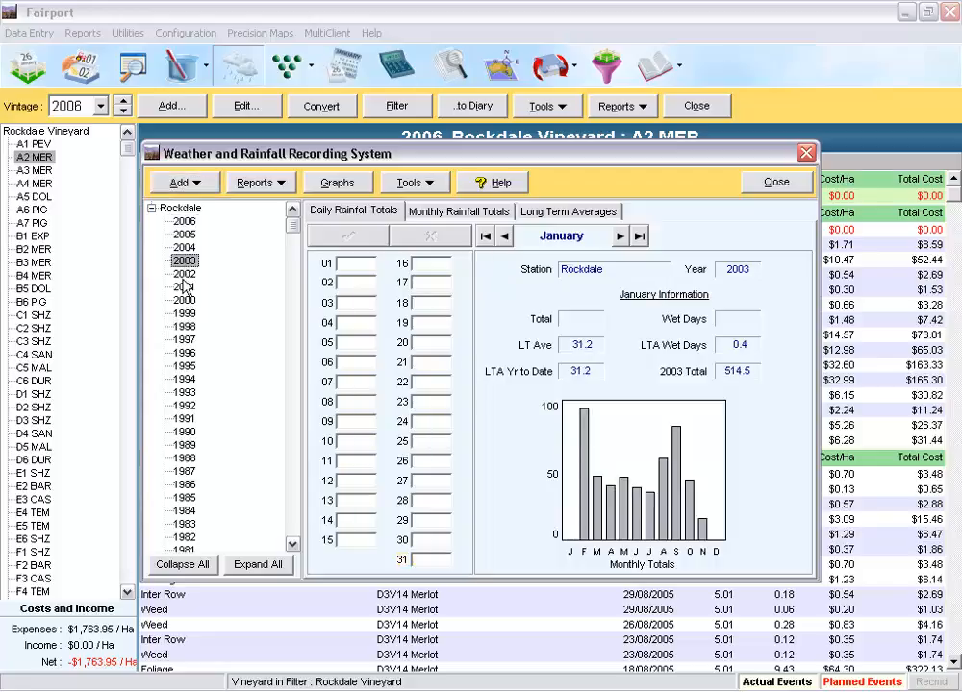
click(185, 393)
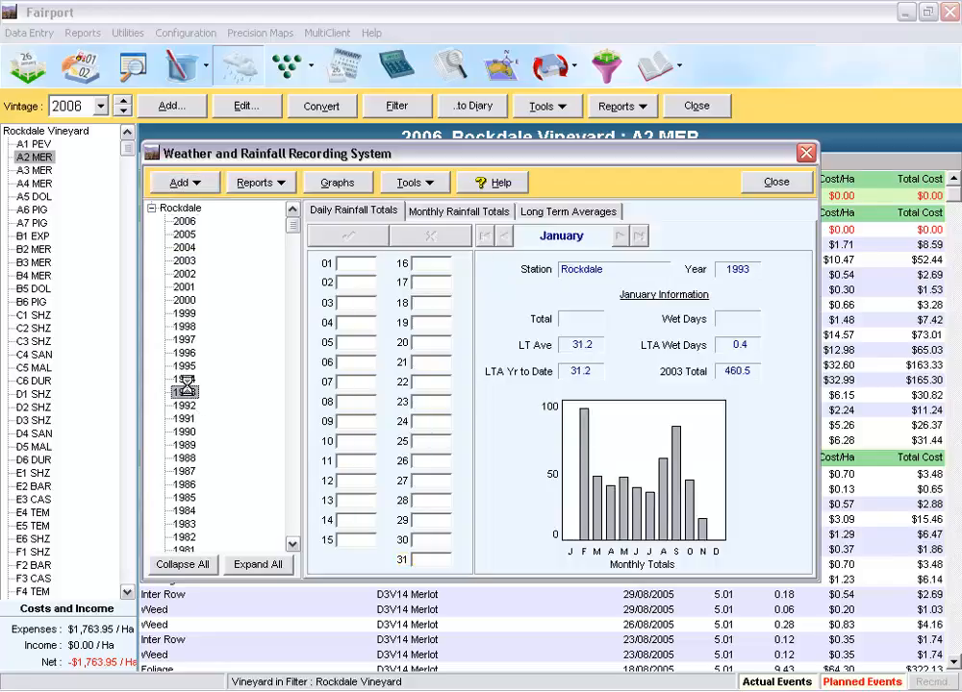
click(186, 328)
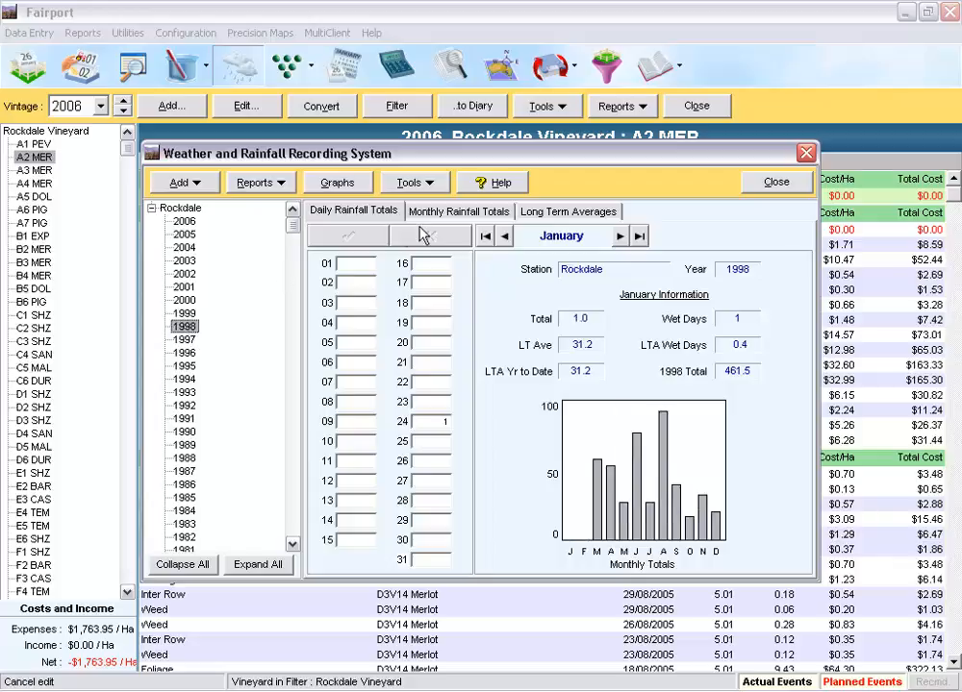
Step: Look through the available rain graph types, then close the graph selection and the rainfall records
click(337, 184)
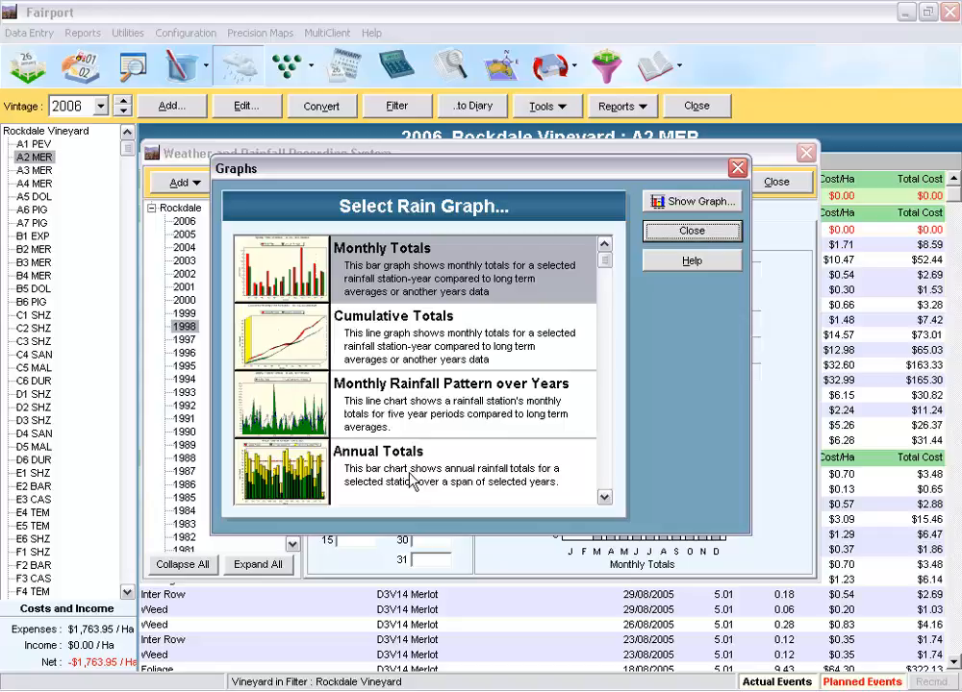
click(606, 498)
click(605, 497)
click(605, 497)
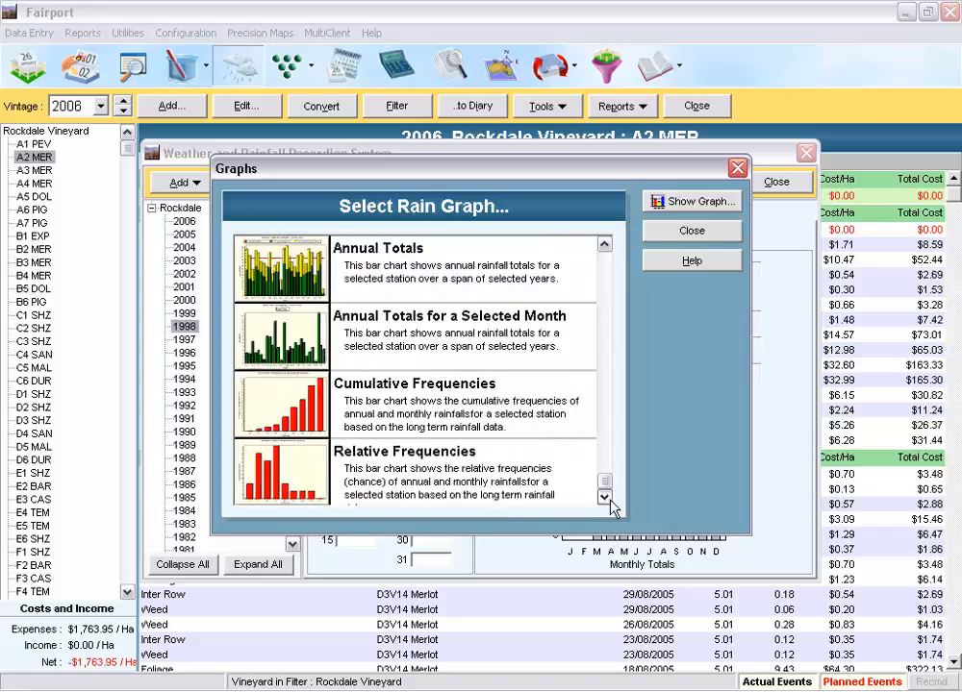
click(692, 231)
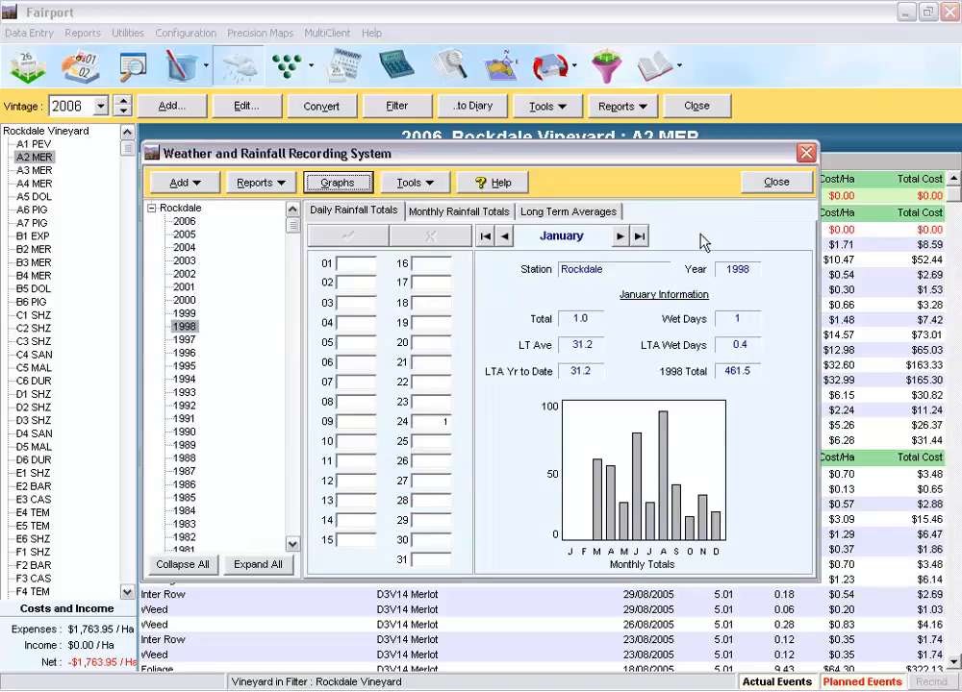
click(779, 186)
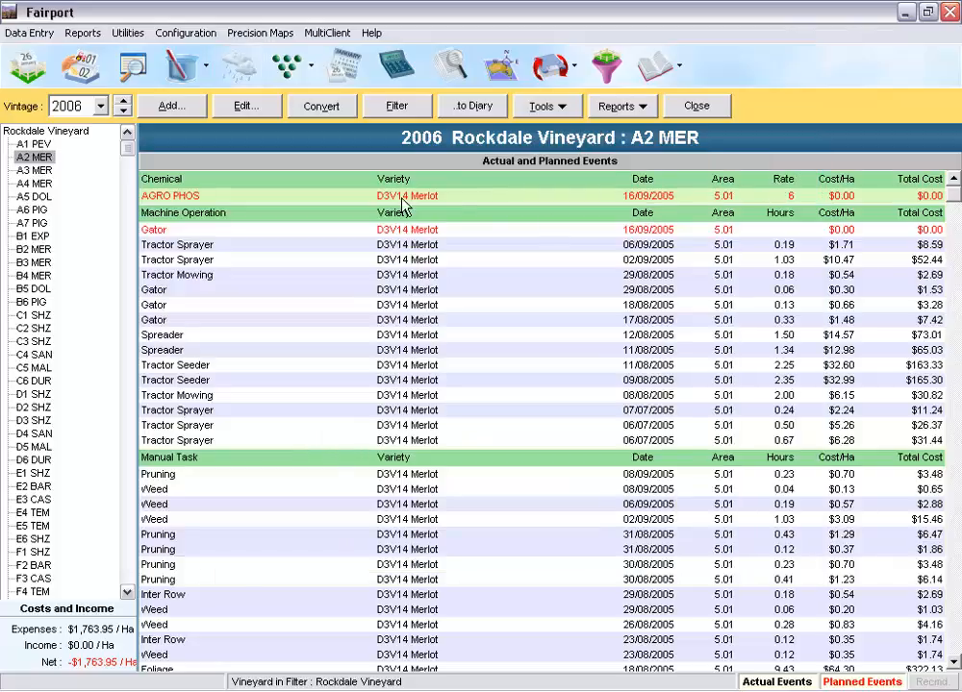
Step: Show the list of AusVit features
click(310, 72)
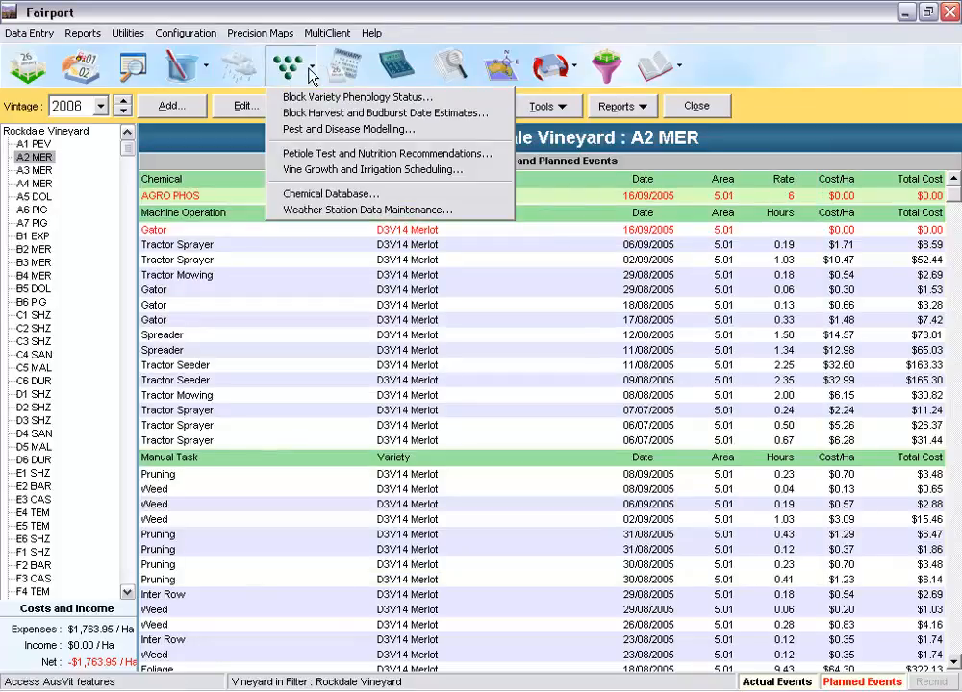